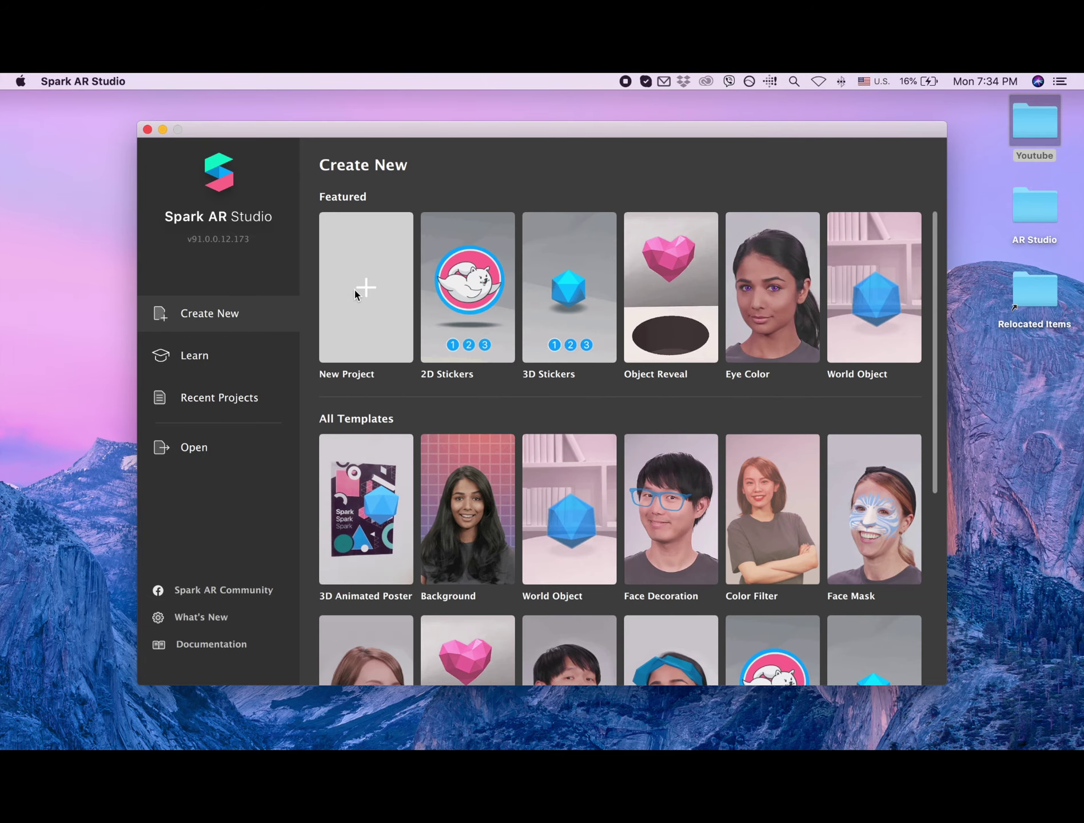
# Step: Create a new blank project and add a Face Tracker to the scene
pyautogui.click(354, 289)
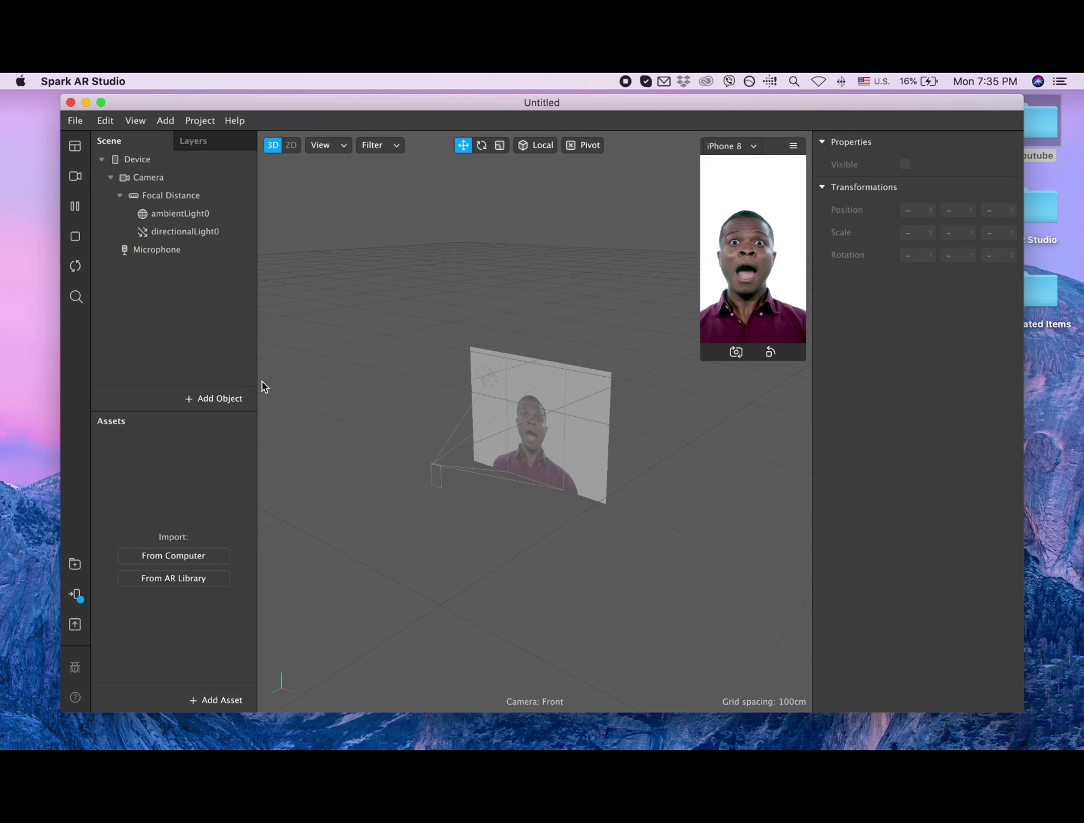
pyautogui.click(221, 398)
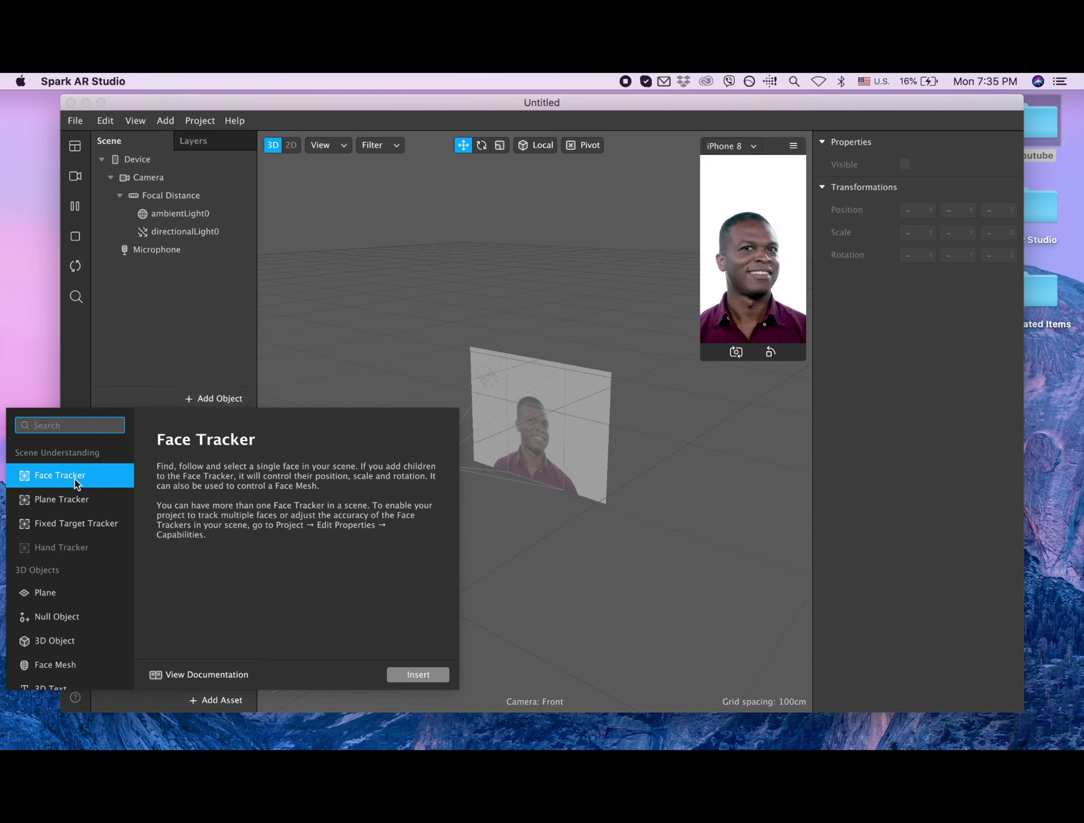
pyautogui.click(428, 676)
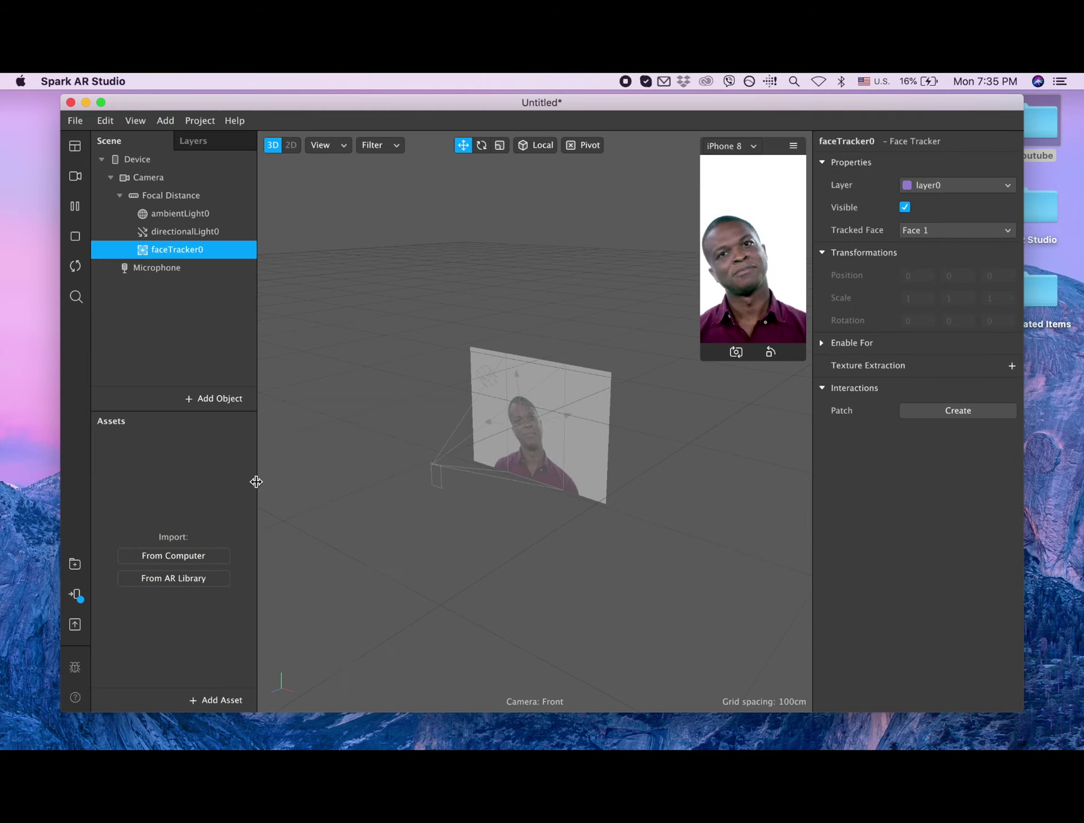
# Step: Add a Null Object as a child of the face tracker and rename it "left eye"
pyautogui.rightClick(192, 256)
pyautogui.moveTo(243, 264)
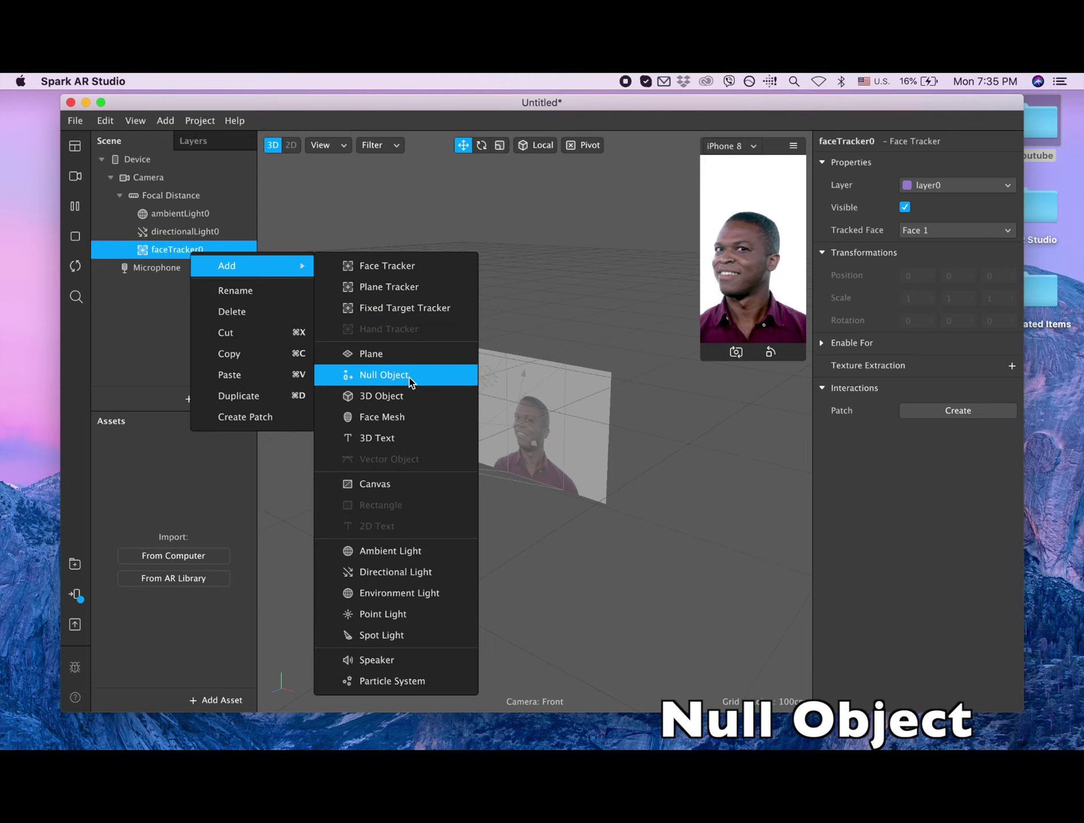
pyautogui.click(384, 375)
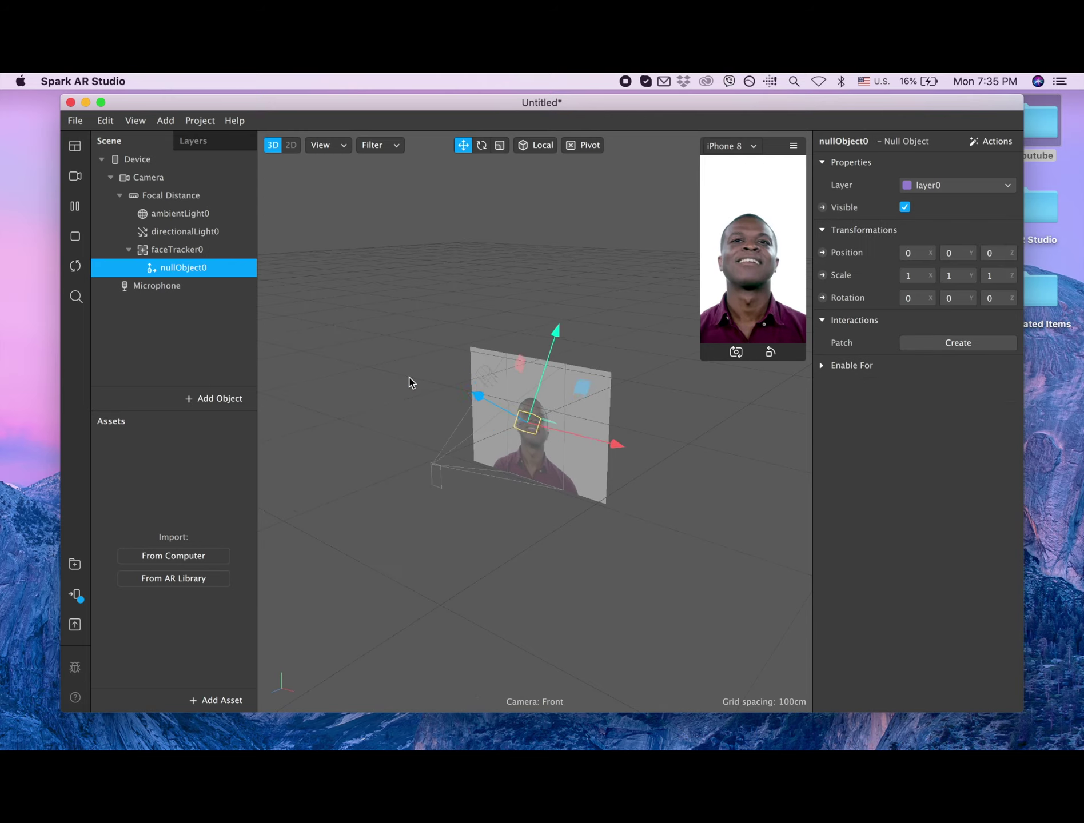
pyautogui.doubleClick(199, 268)
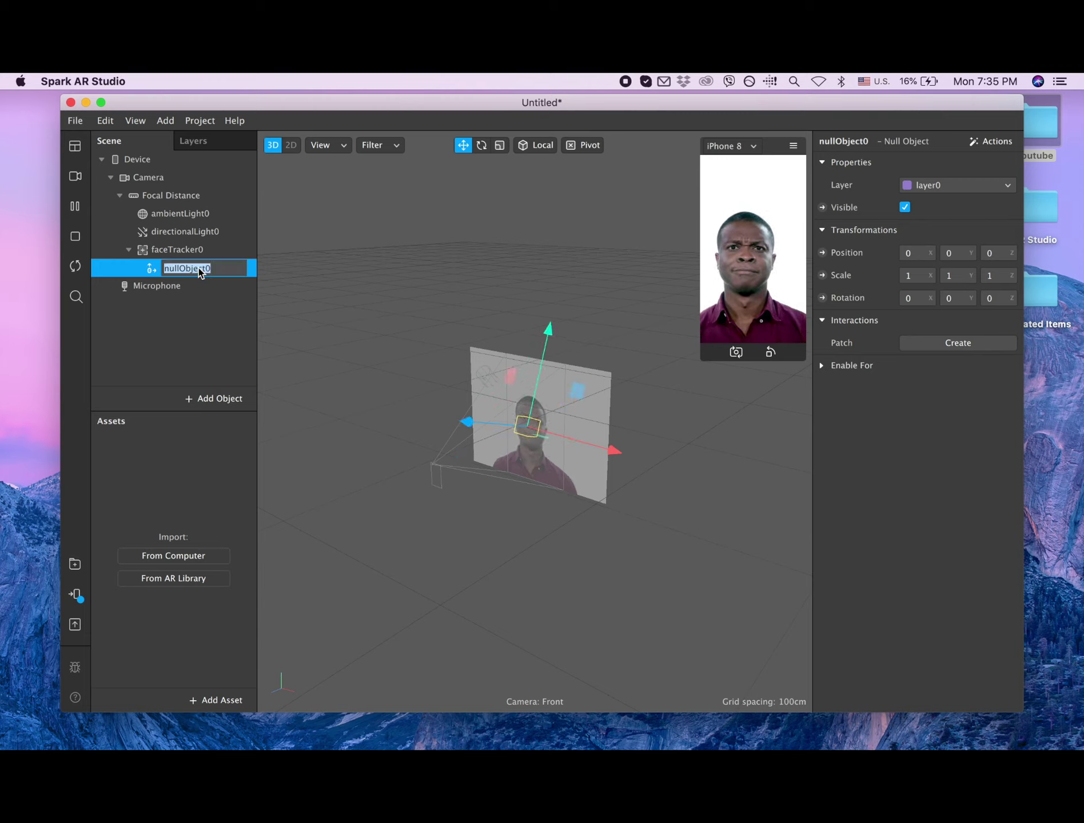
pyautogui.write('l')
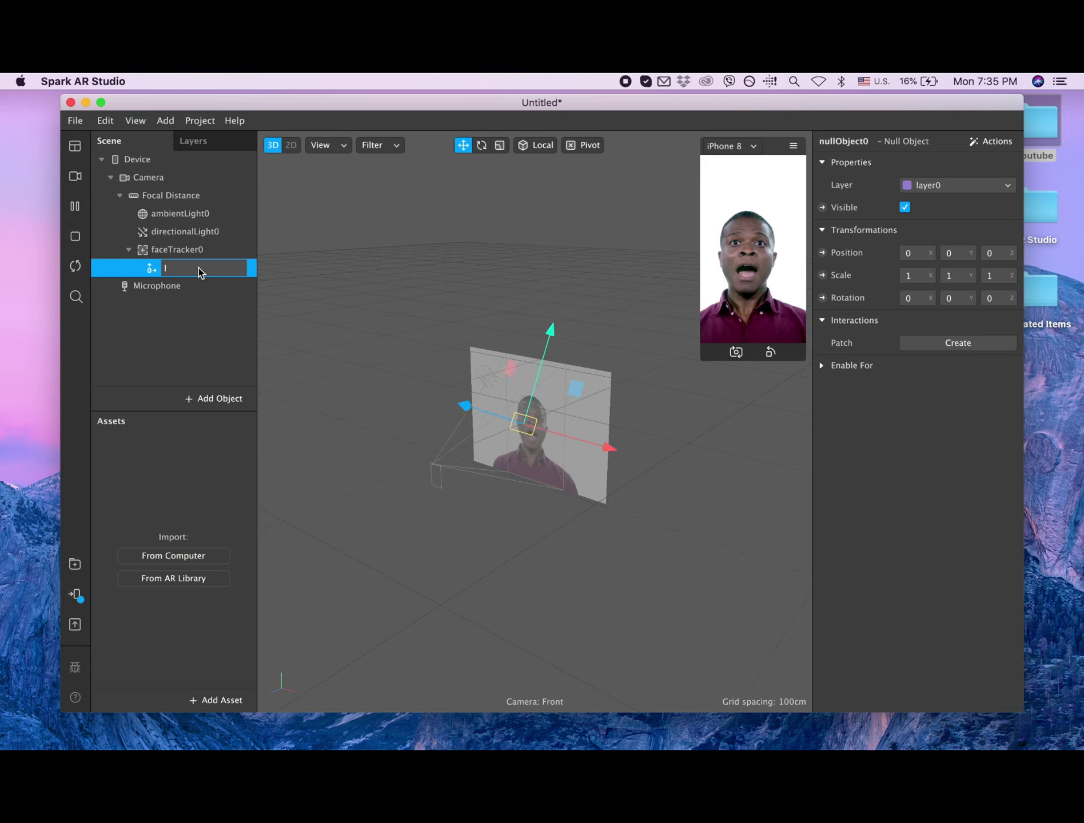
pyautogui.write('eft eye')
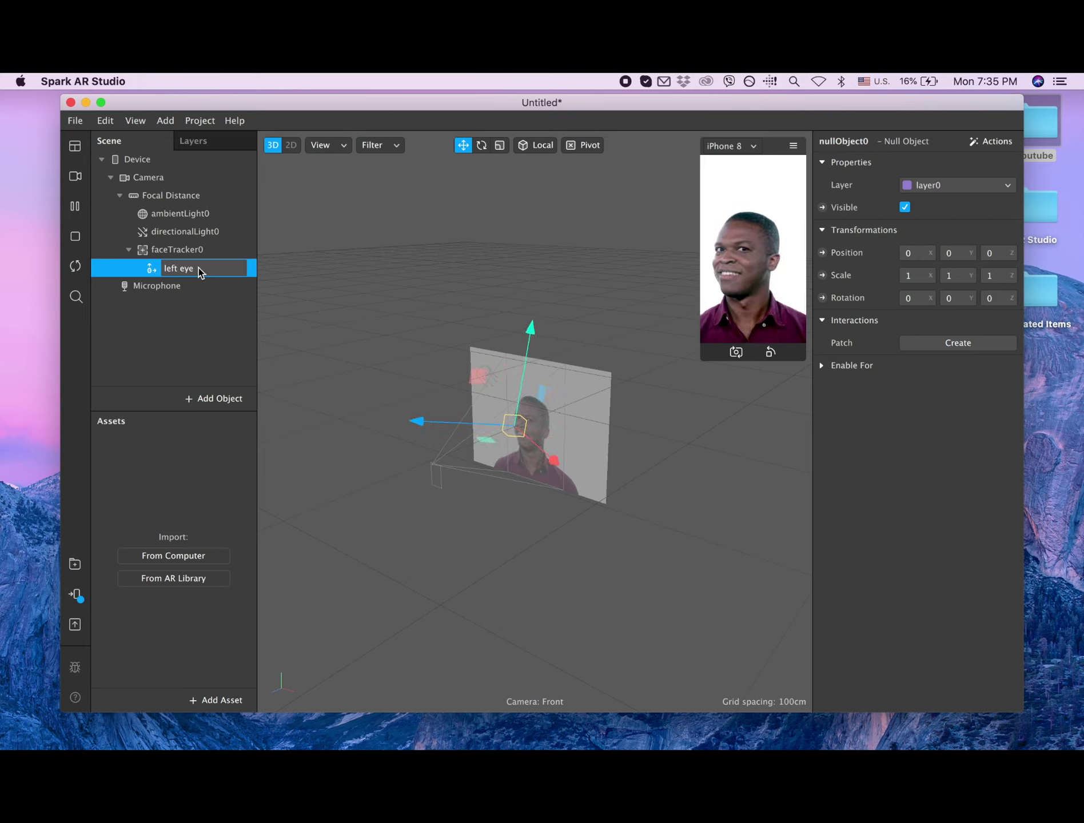
pyautogui.press('Return')
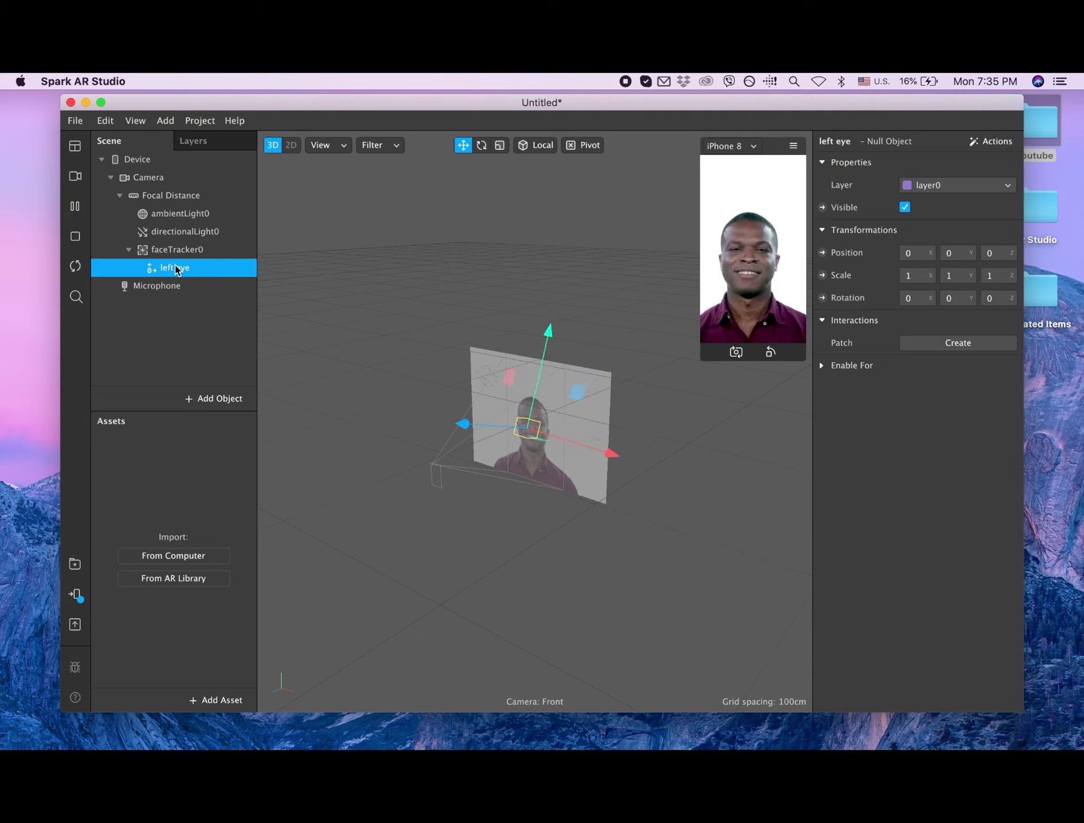
pyautogui.click(128, 250)
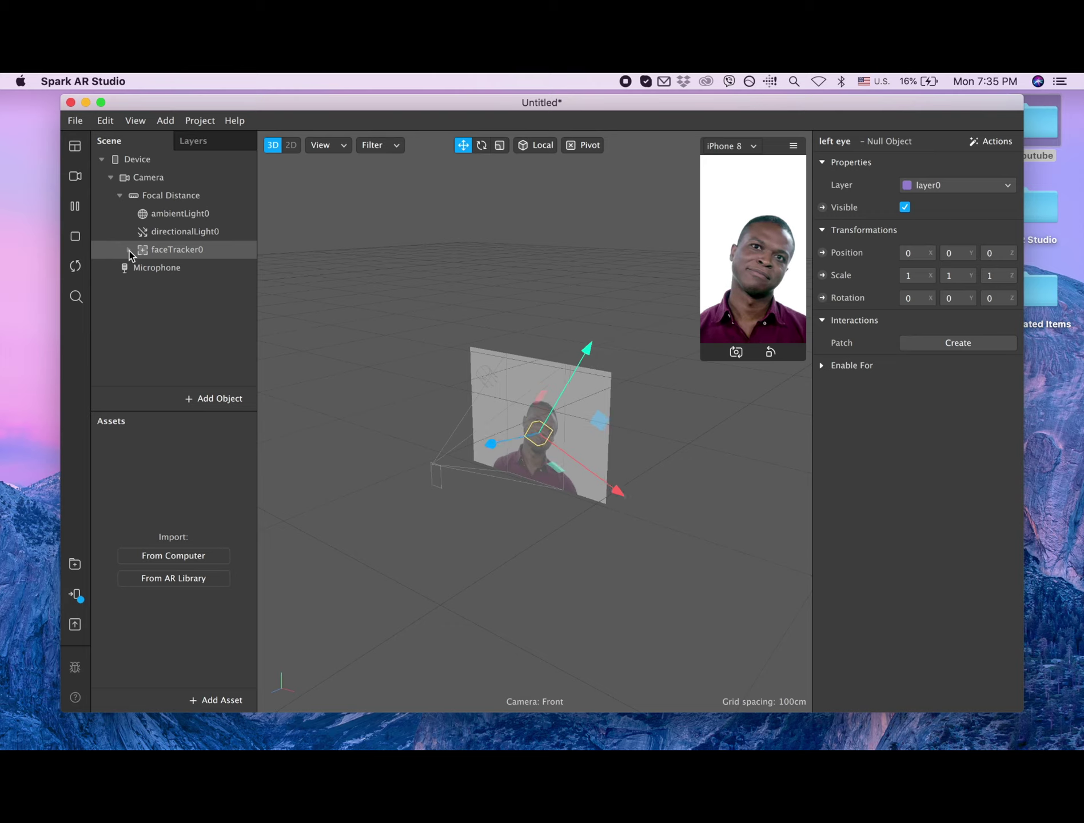
pyautogui.click(128, 250)
pyautogui.click(129, 250)
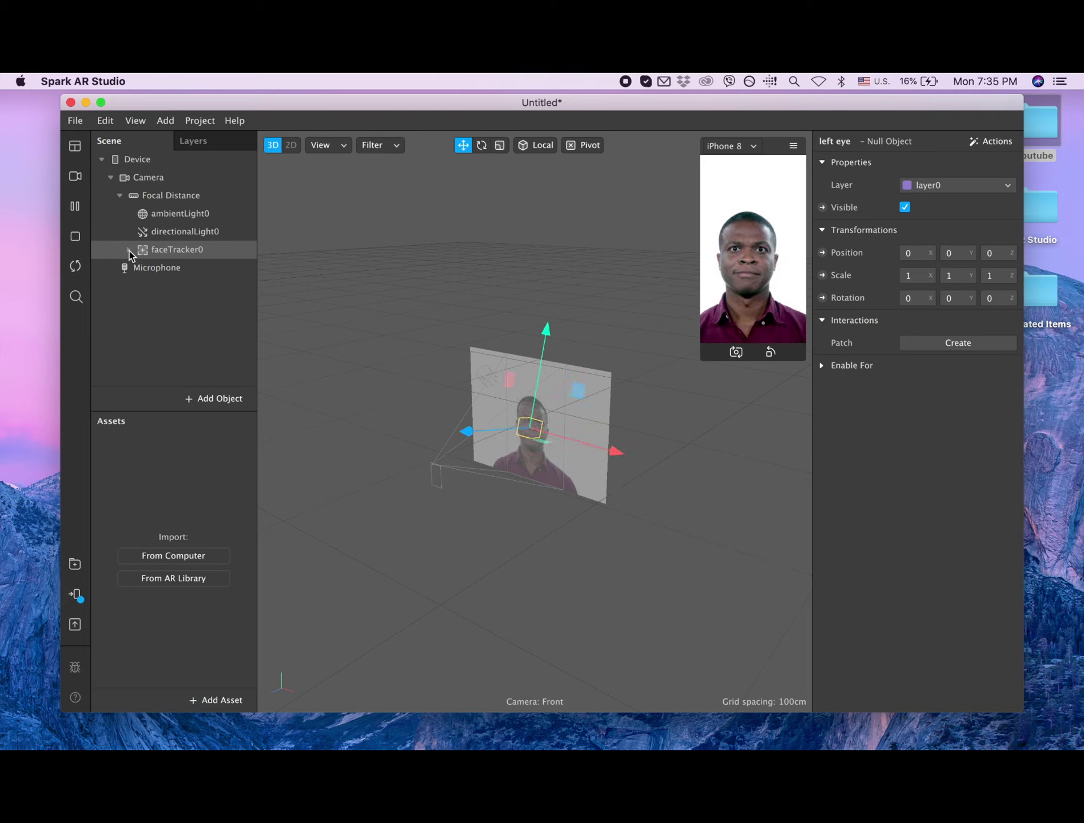
pyautogui.click(129, 251)
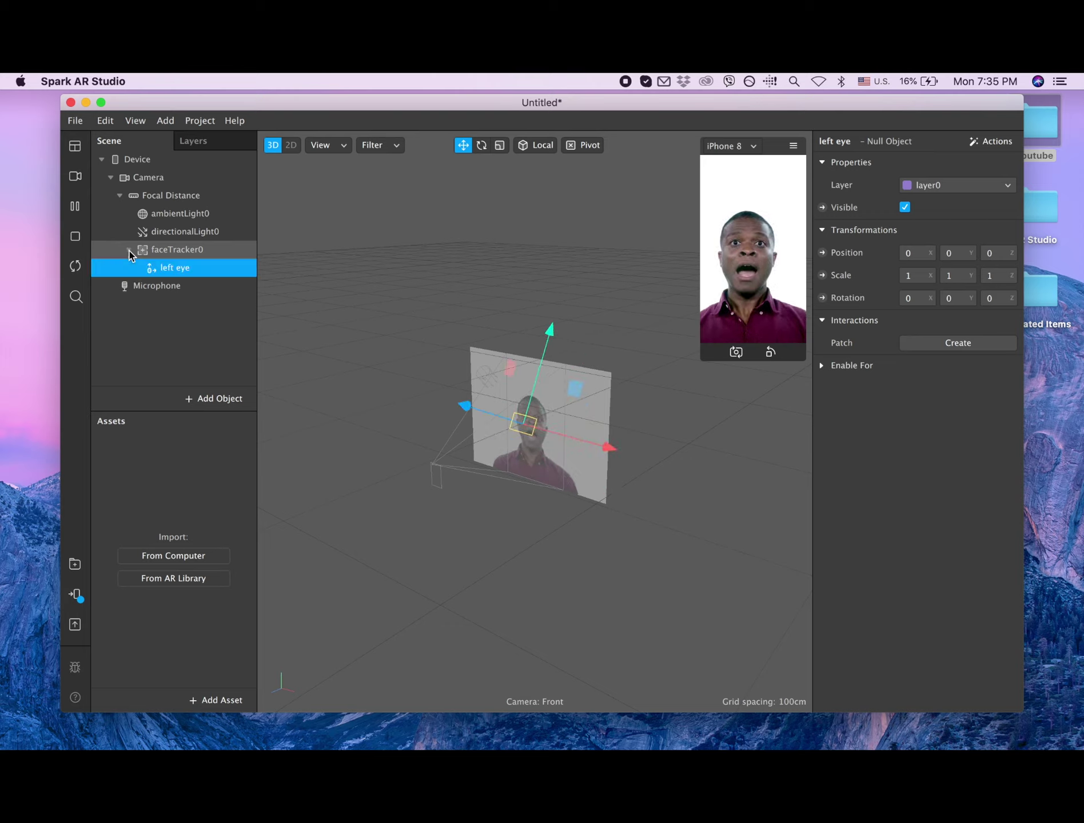
# Step: Add a Particle System as a child of the left eye null object and rename it "left particles"
pyautogui.rightClick(195, 275)
pyautogui.moveTo(240, 285)
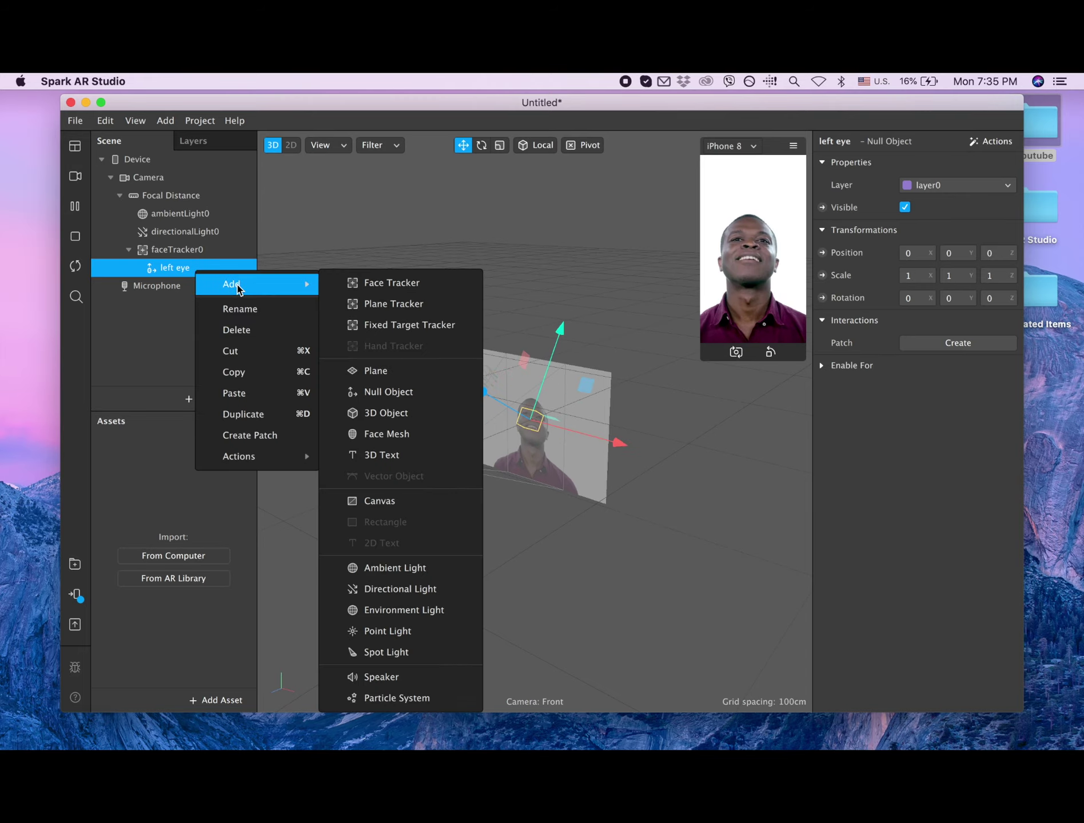
pyautogui.click(389, 693)
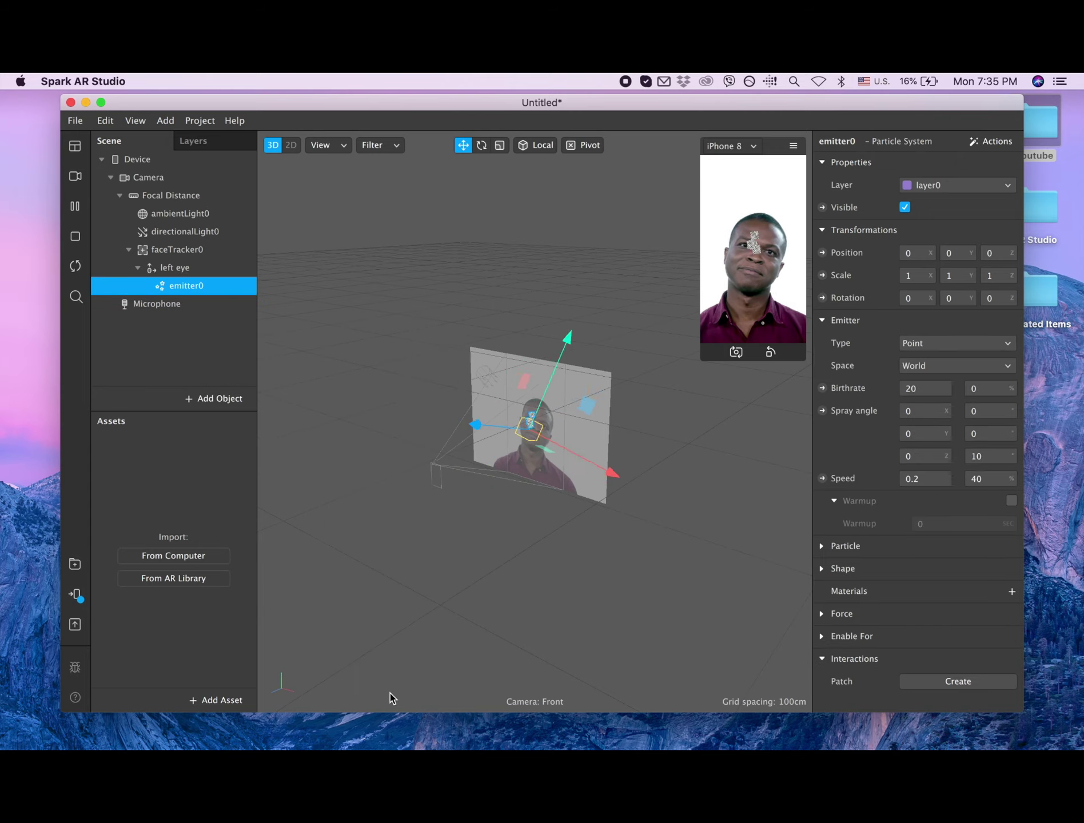
pyautogui.doubleClick(196, 286)
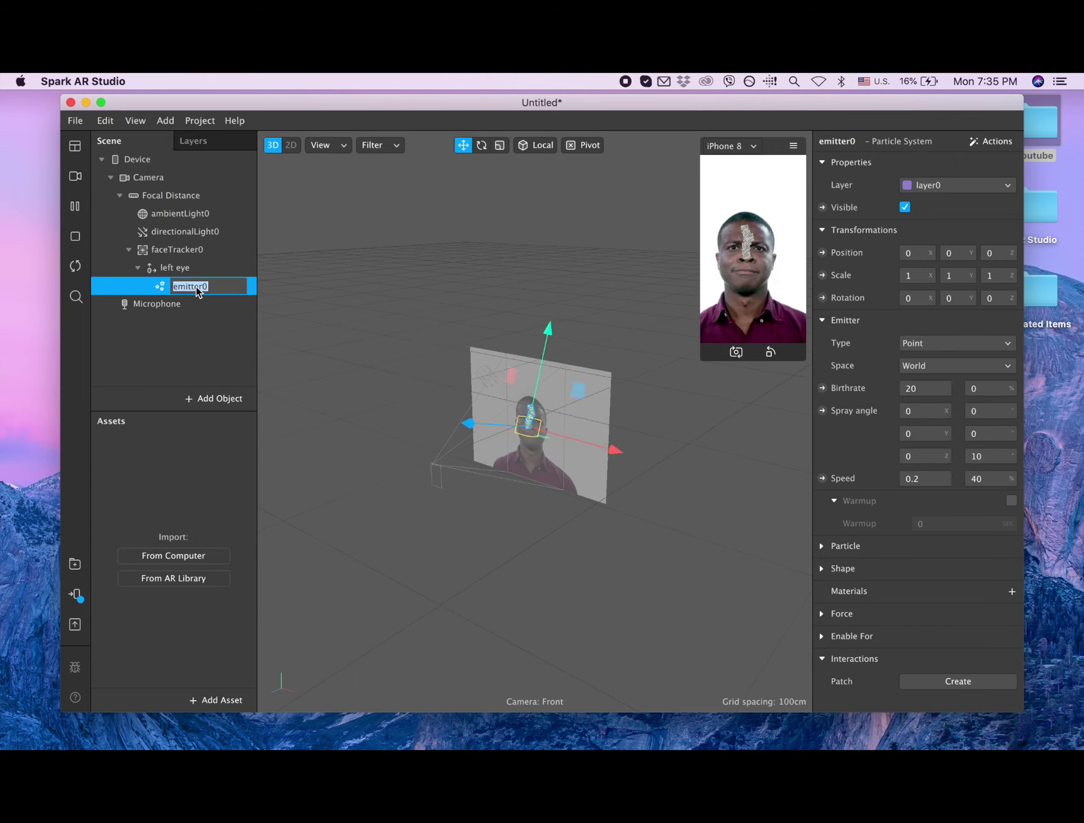
pyautogui.write('left')
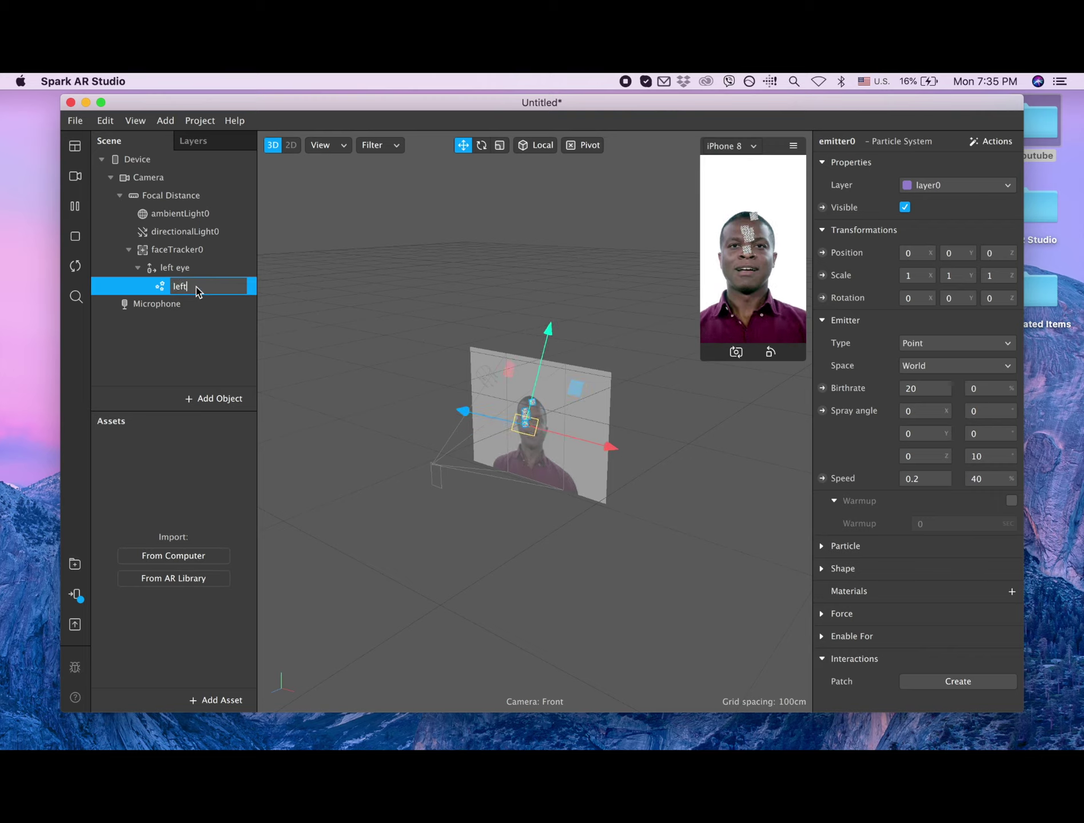
pyautogui.write(' part')
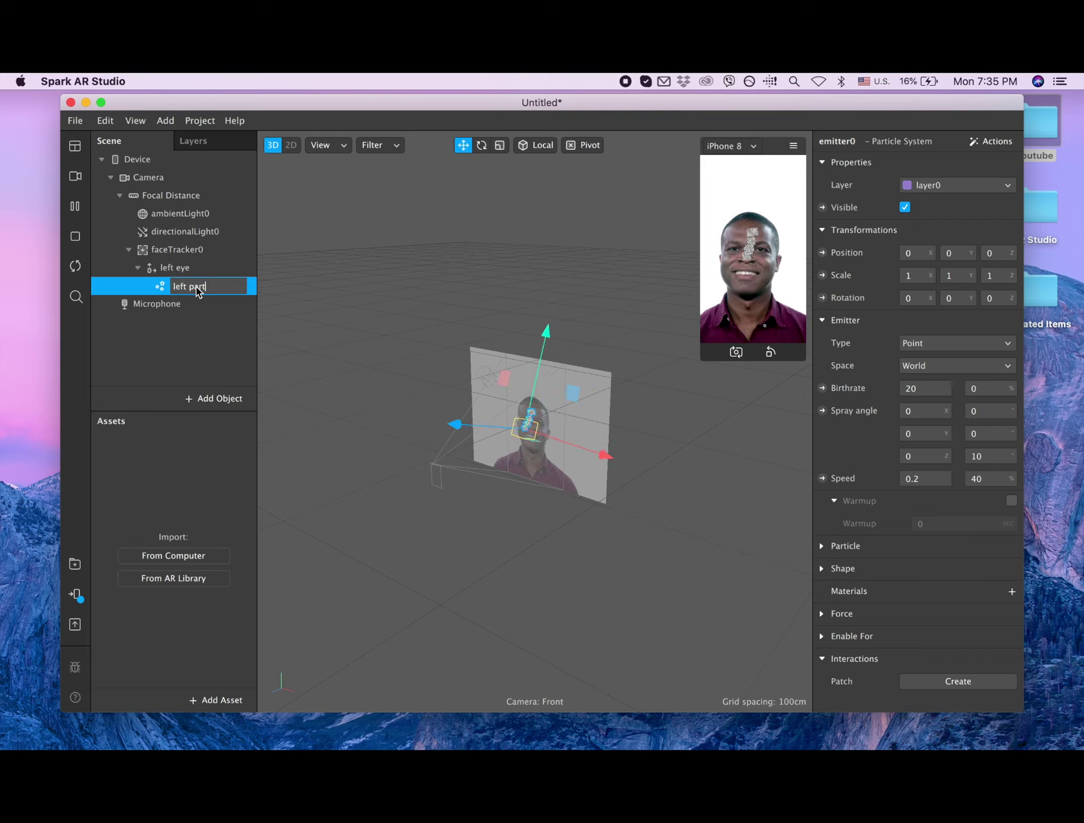
pyautogui.write('icles')
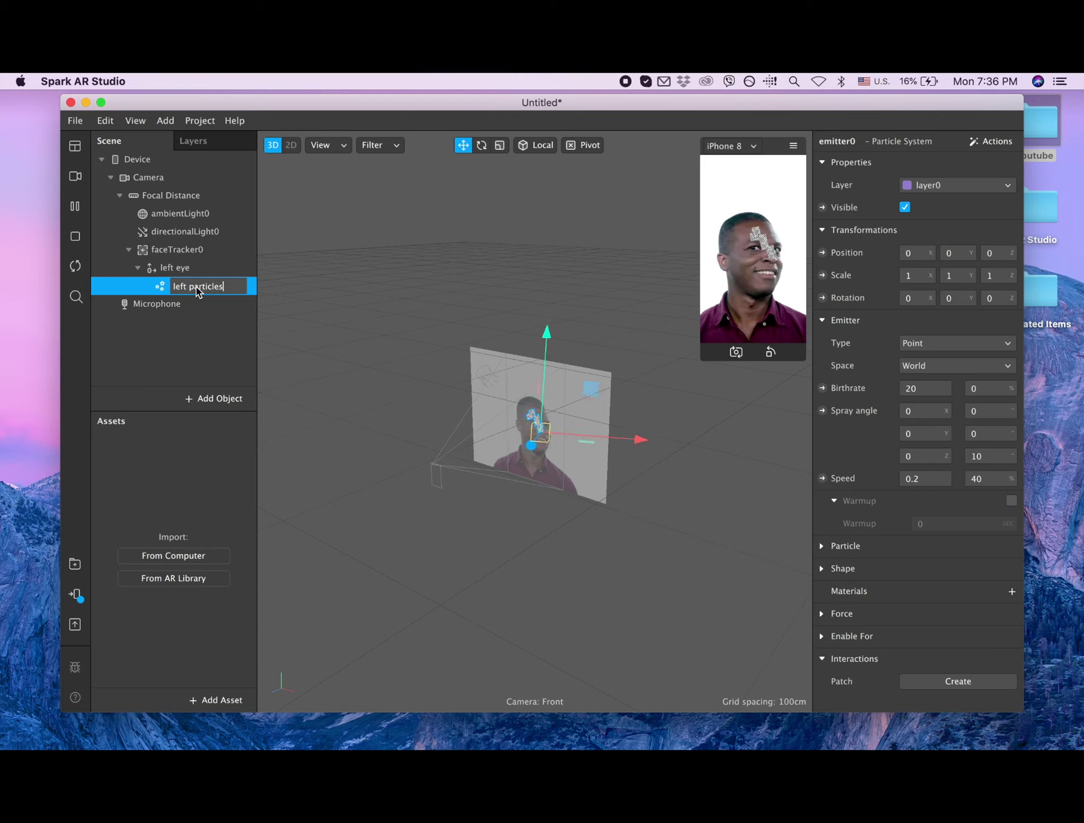
pyautogui.press('Return')
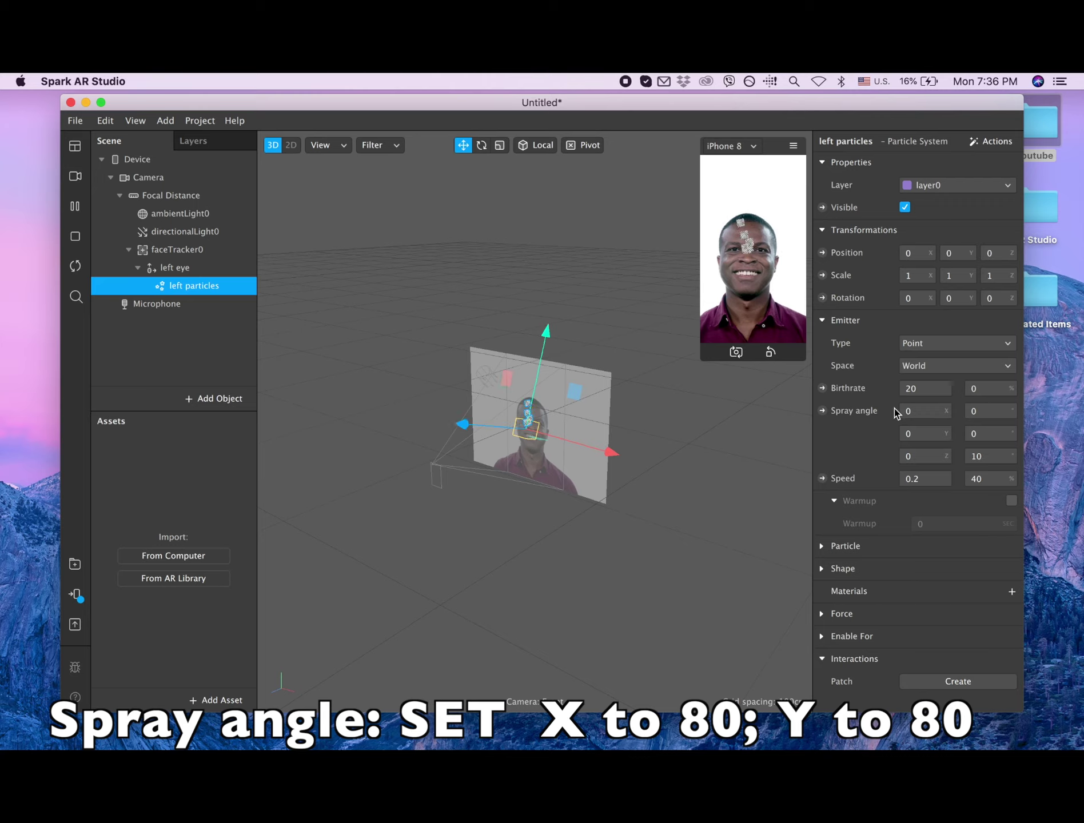
# Step: Set the left particles emitter's spray angle to 80 on X and 80 on Y
pyautogui.click(920, 411)
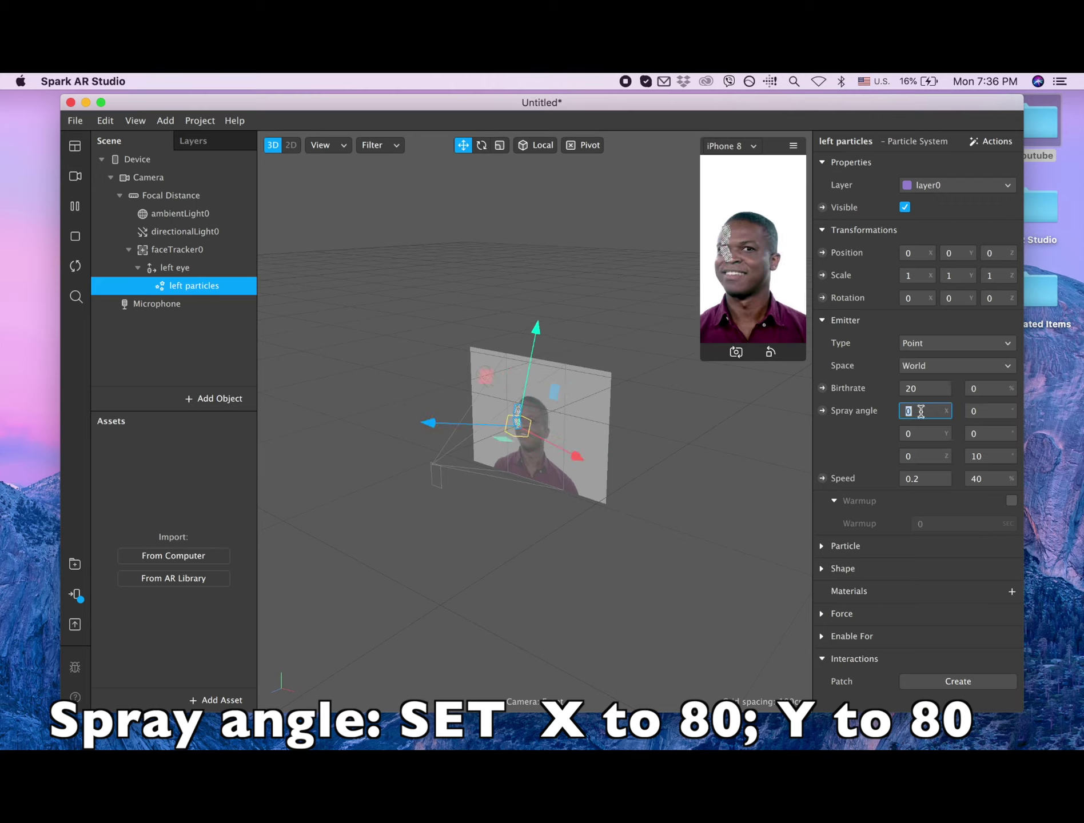
pyautogui.write('80')
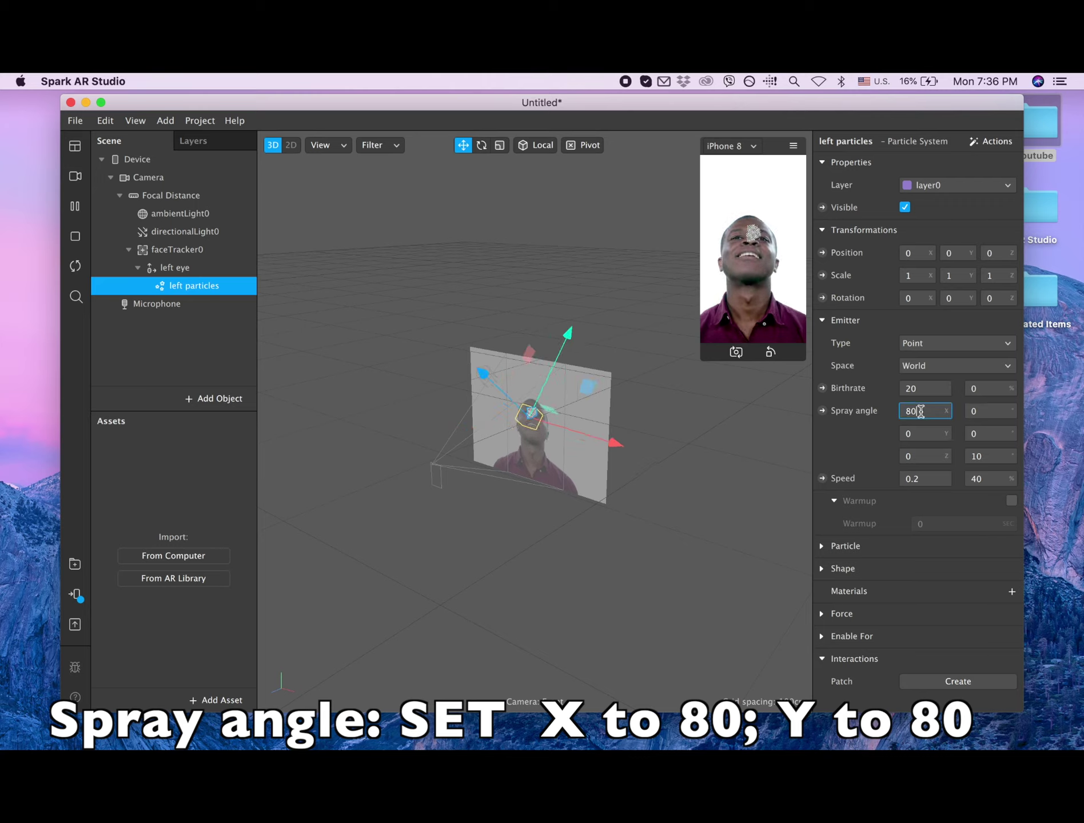
pyautogui.press('Return')
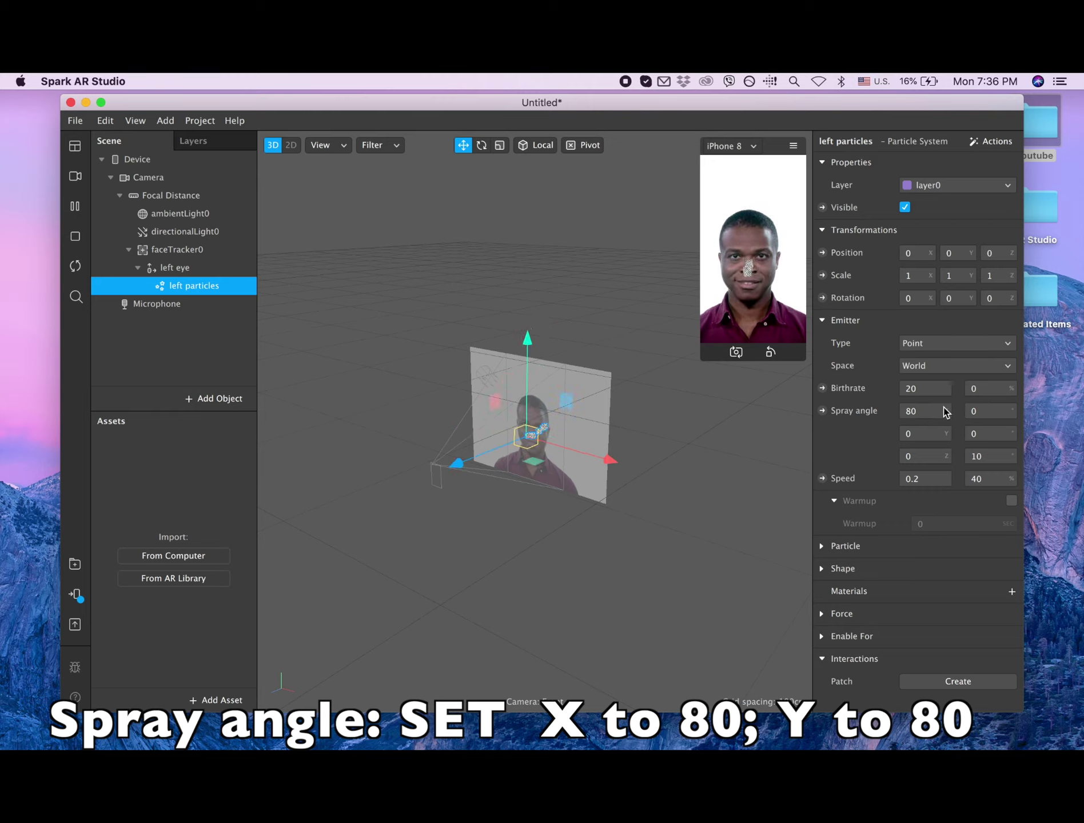
pyautogui.click(923, 434)
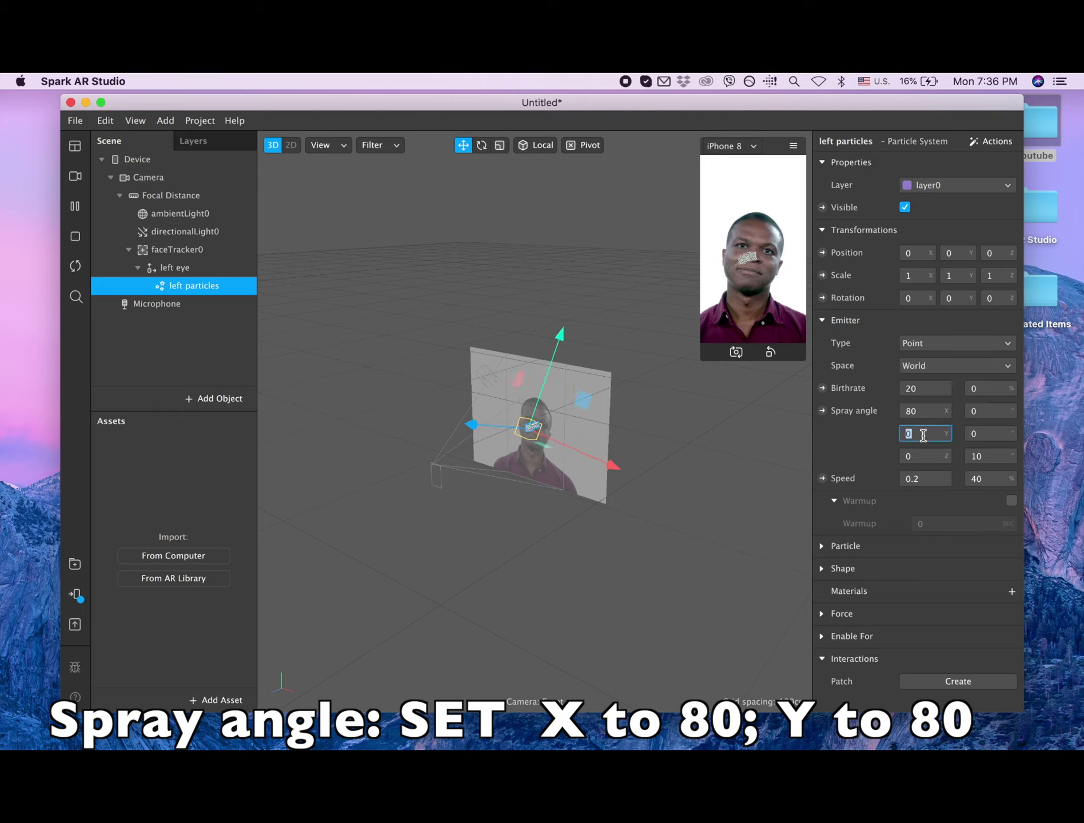
pyautogui.write('80')
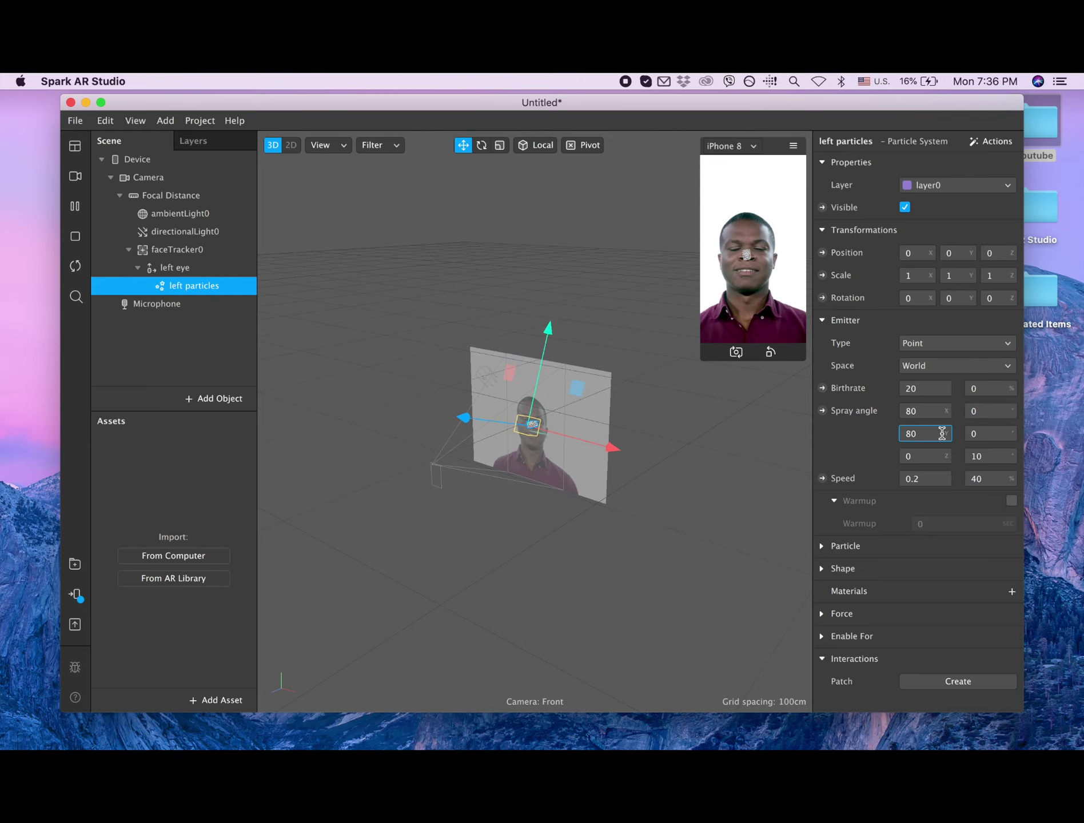
# Step: Set the emission speed of the left particles to 0.05
pyautogui.click(931, 480)
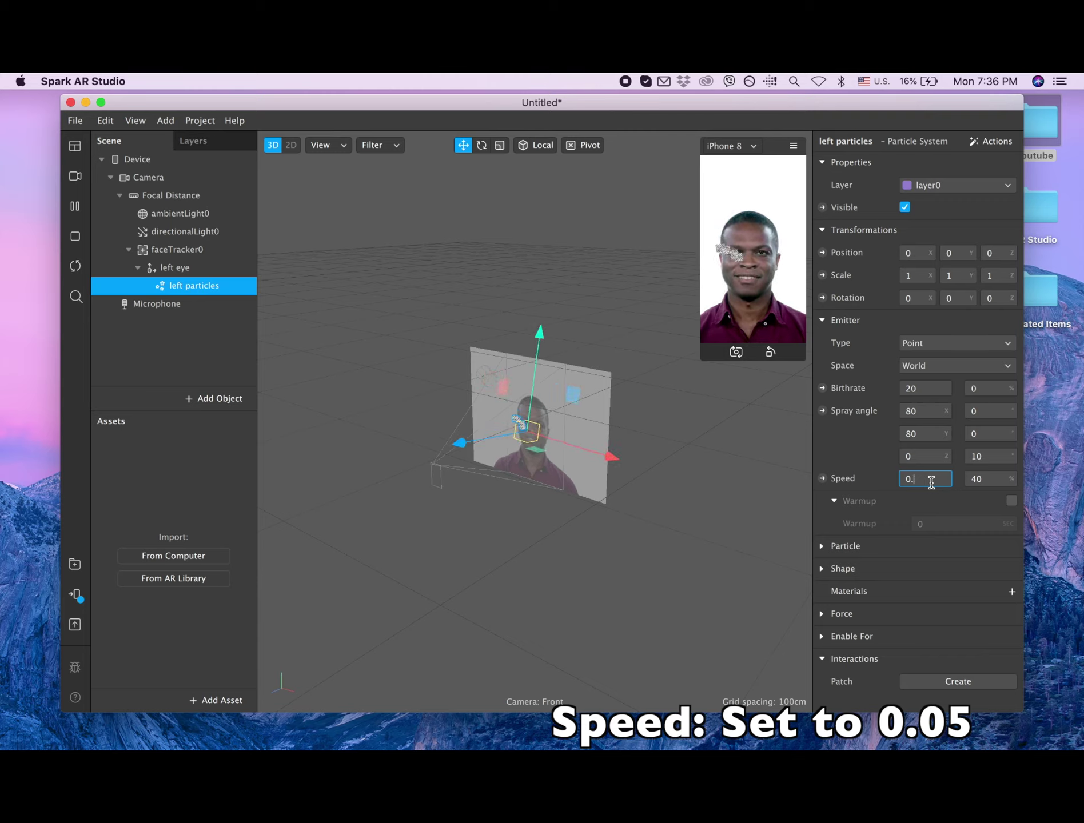
pyautogui.write('0')
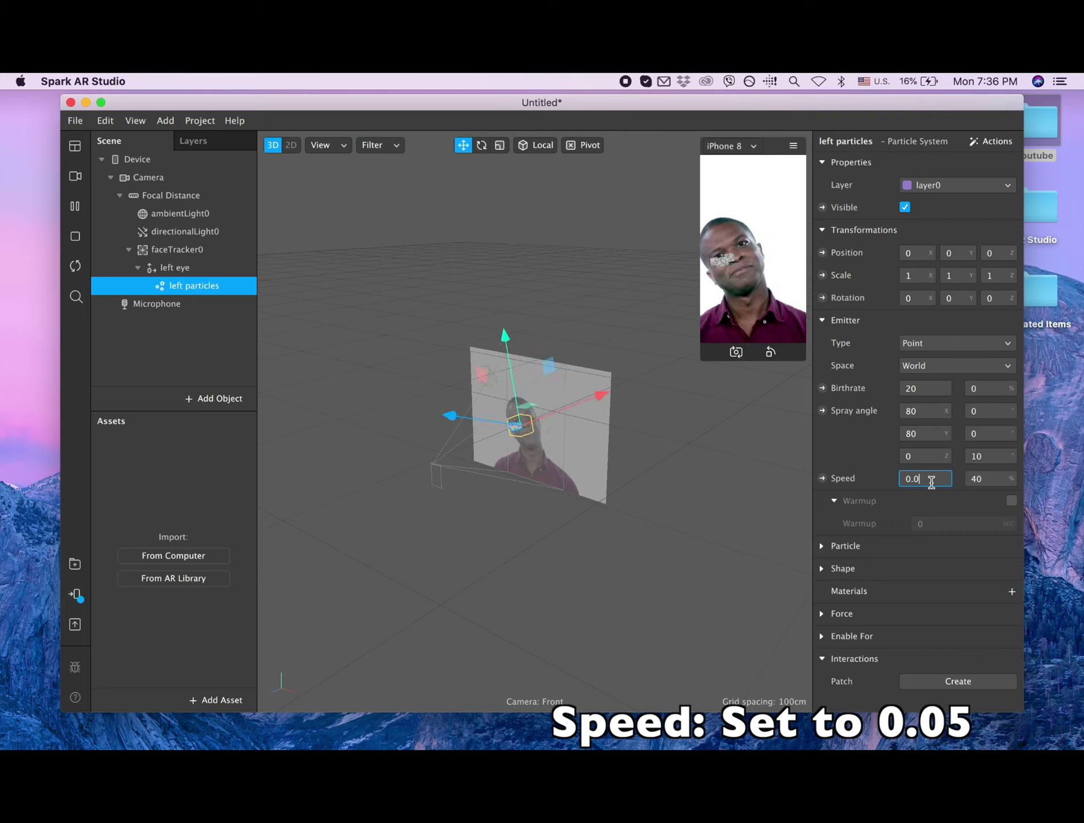
pyautogui.write('5')
pyautogui.press('Return')
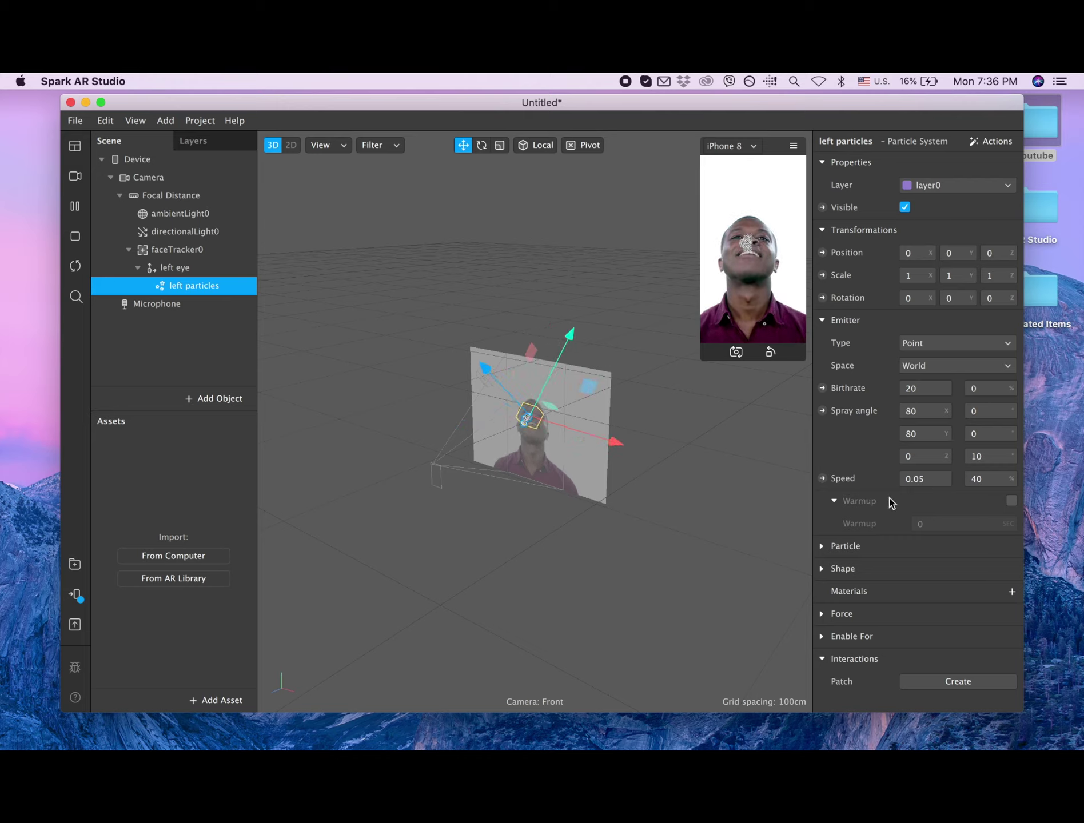
# Step: Set the particle scale of the left particles system to 0.005
pyautogui.click(822, 547)
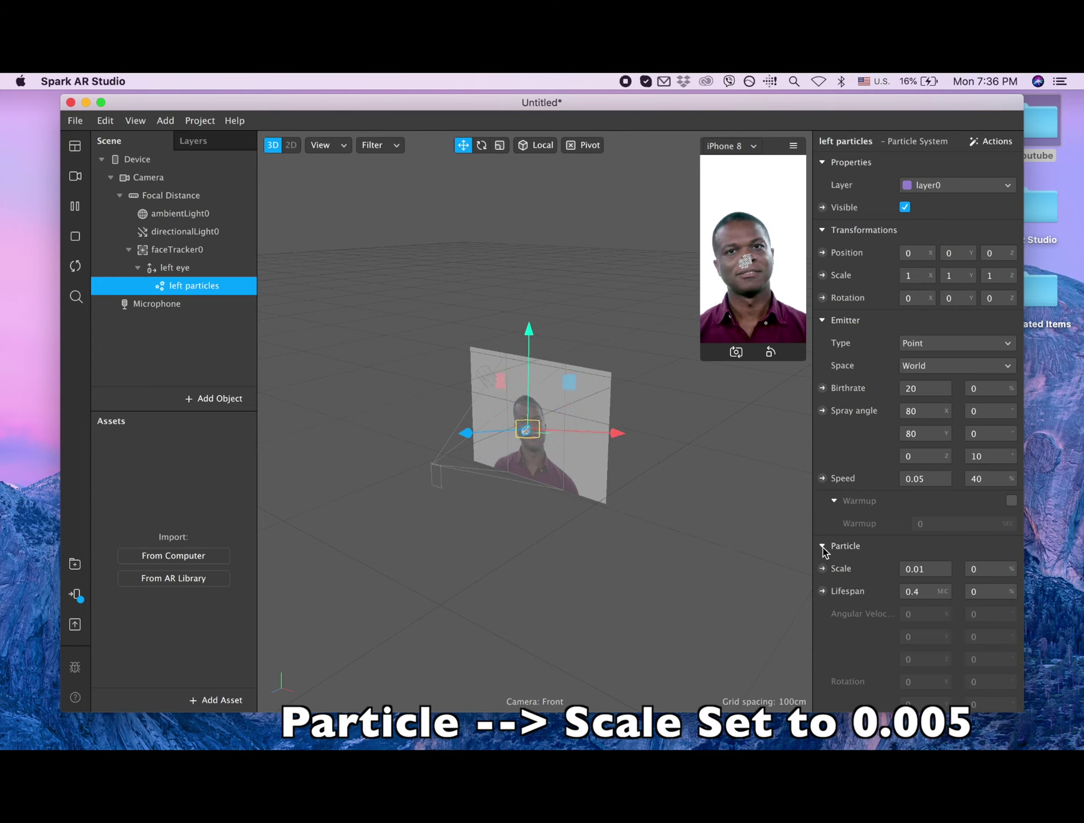
pyautogui.click(929, 571)
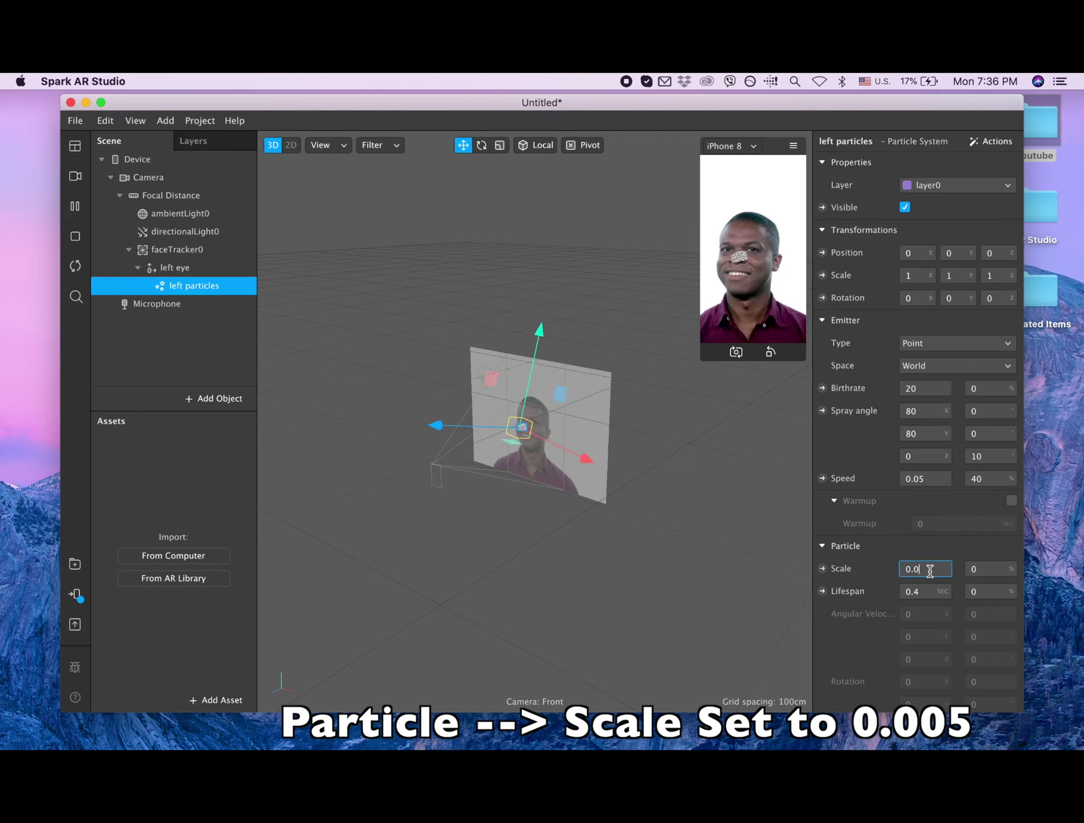
pyautogui.write('5')
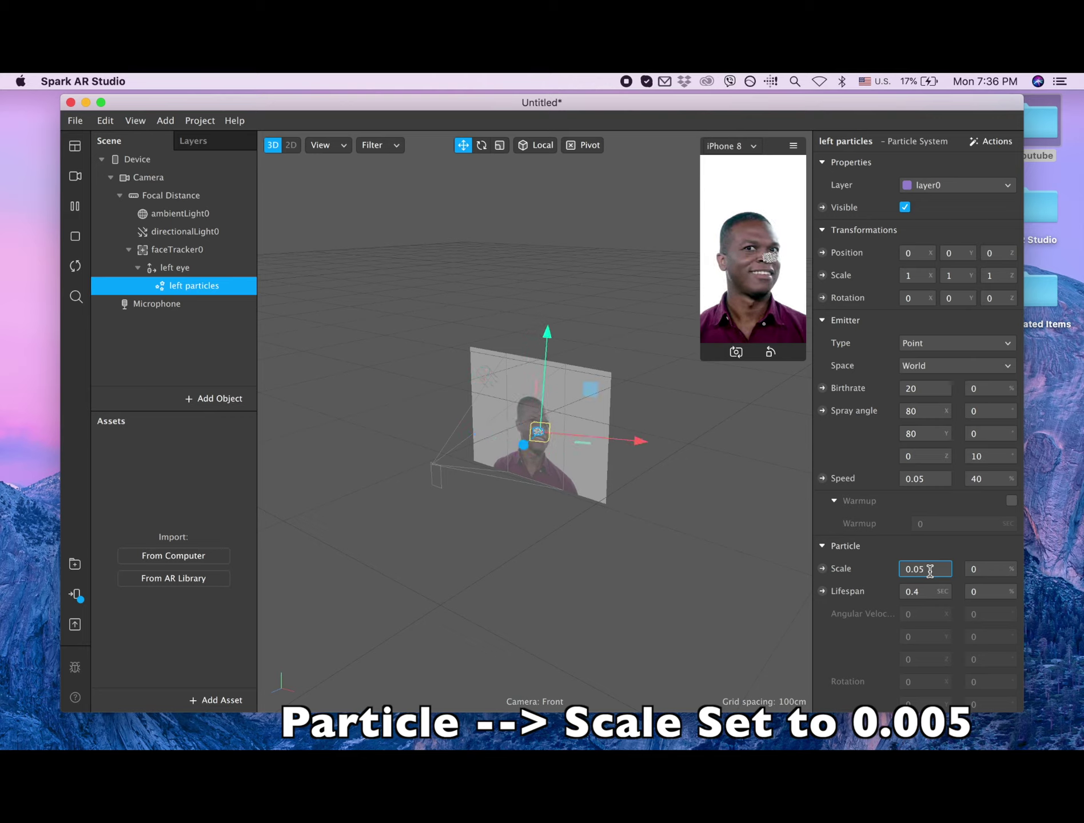
pyautogui.press('Return')
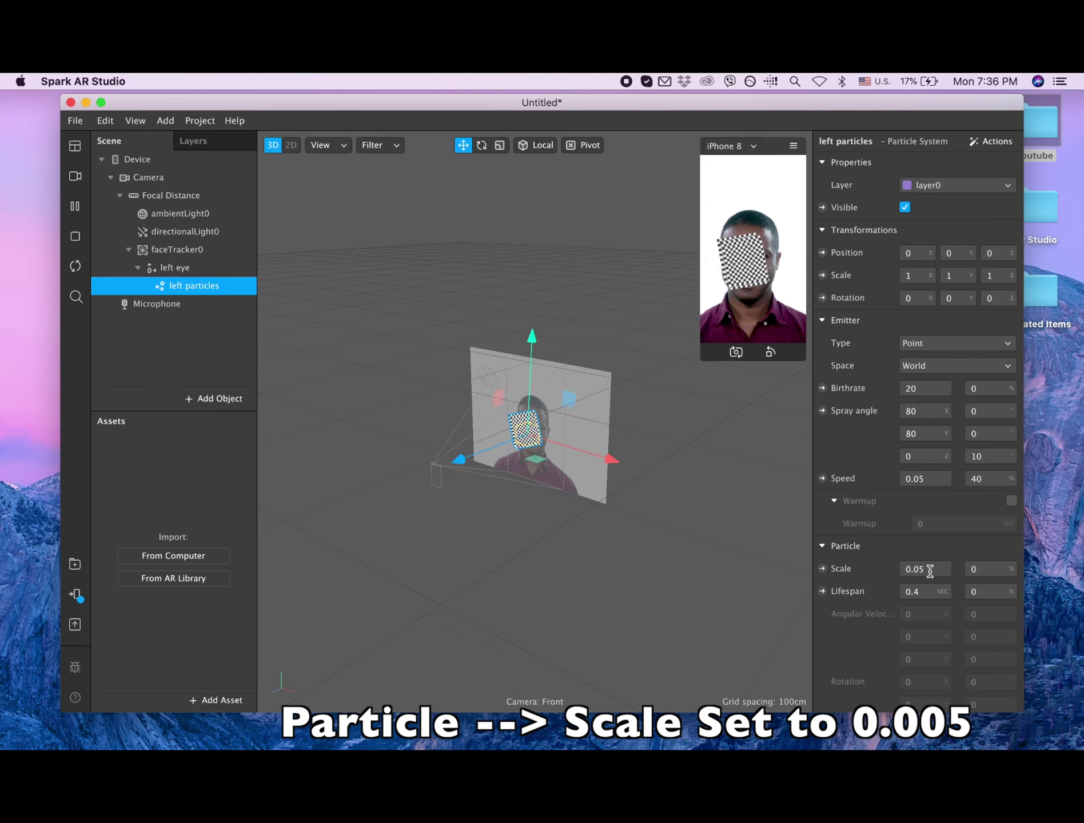
pyautogui.click(929, 570)
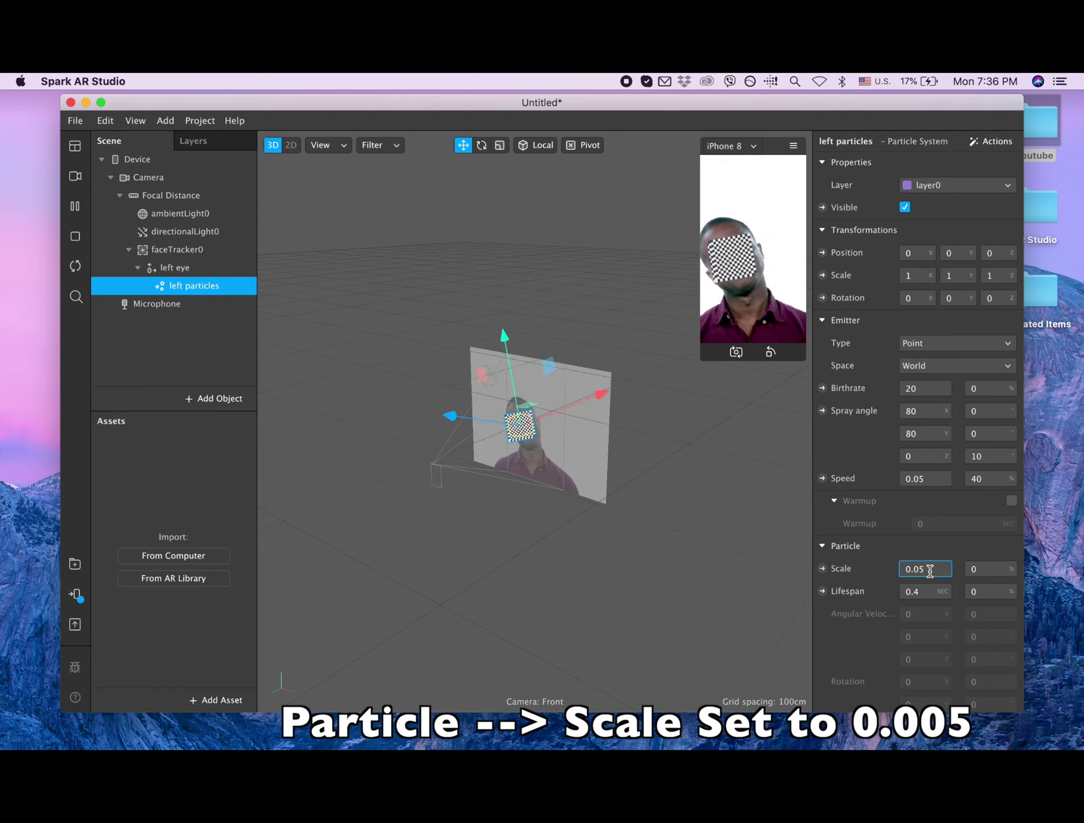
pyautogui.write('0')
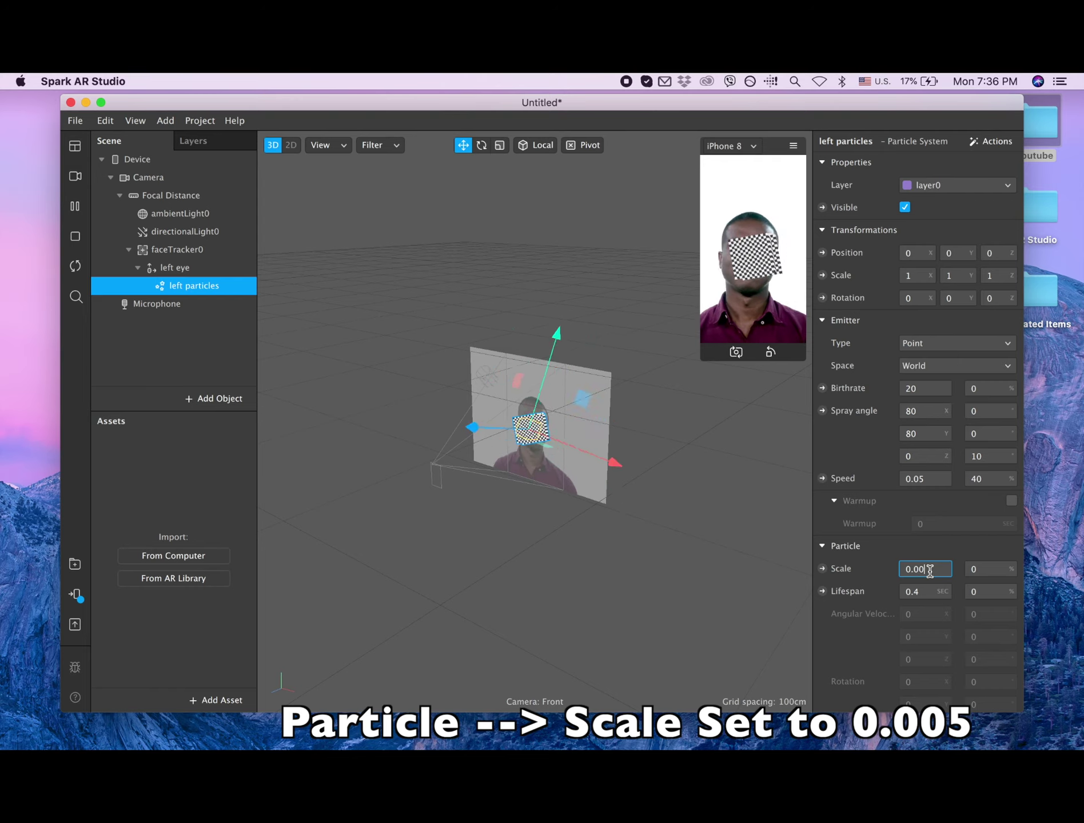
pyautogui.press('Return')
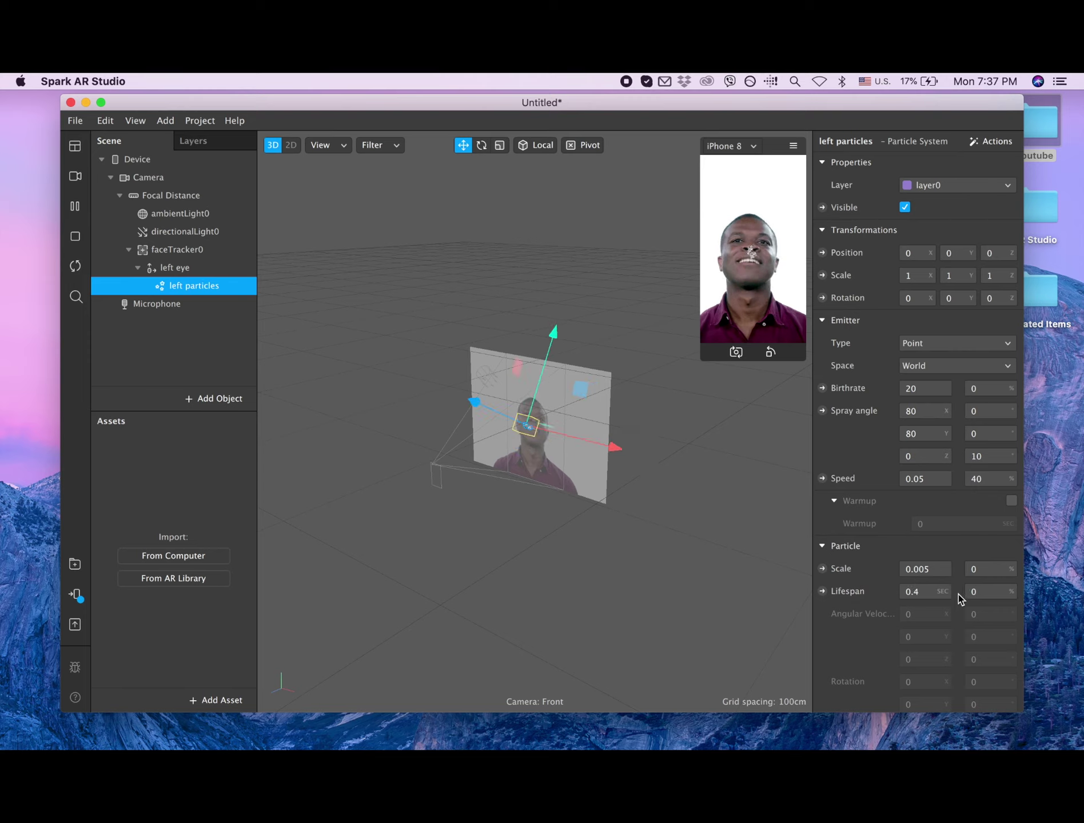
# Step: Set the particle lifespan of the left particles system to 5 seconds
pyautogui.doubleClick(927, 590)
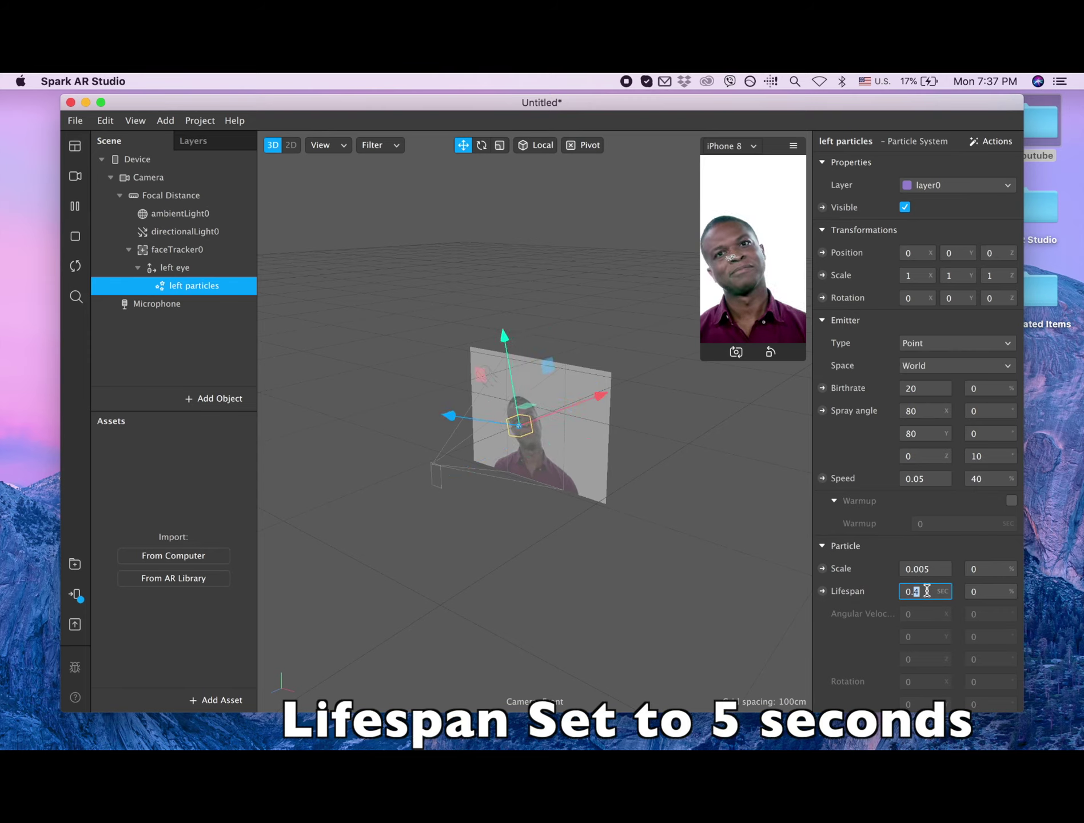
pyautogui.press('BackSpace')
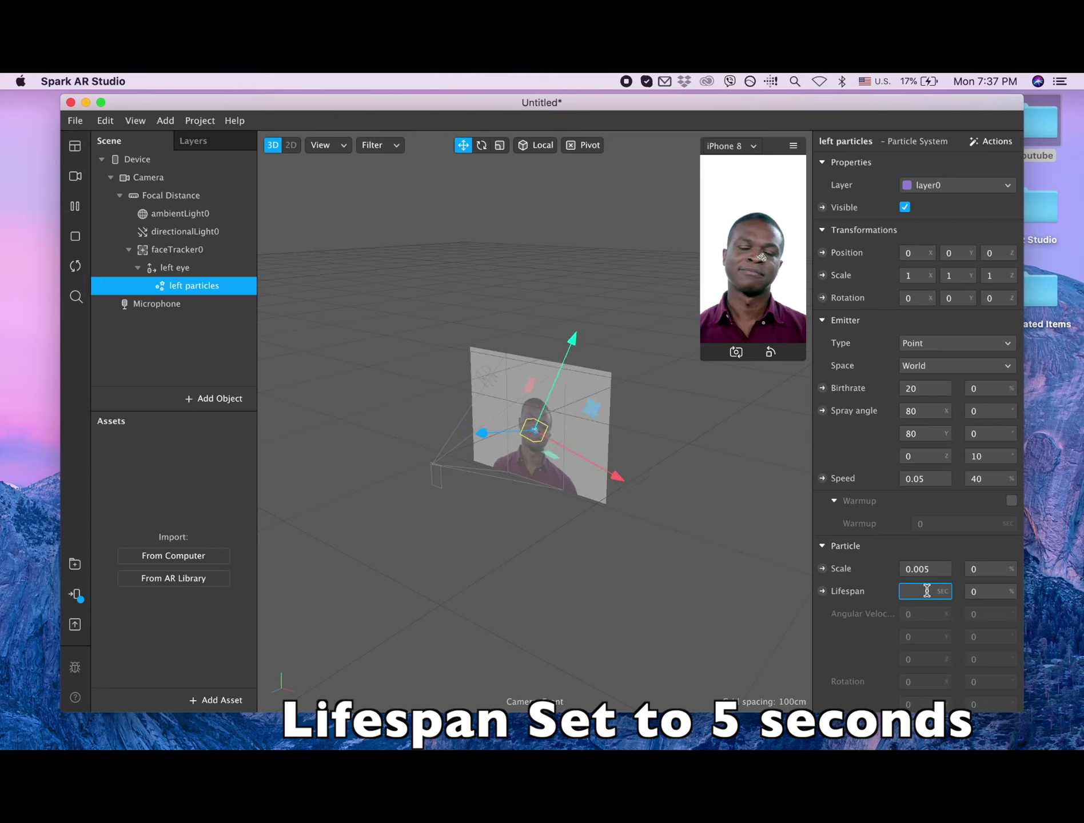
pyautogui.press('Return')
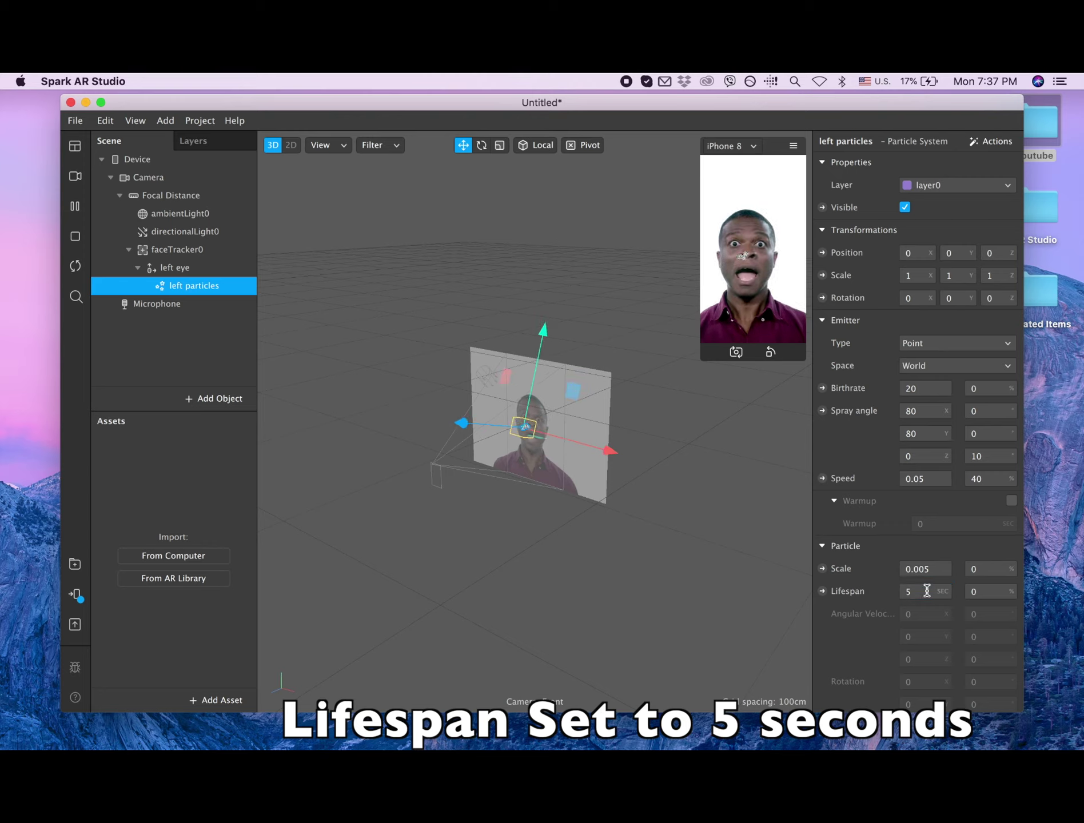
# Step: Enable the Acceleration force on the left particles and set its Y strength to 0.02
pyautogui.scroll(-5, 926, 616)
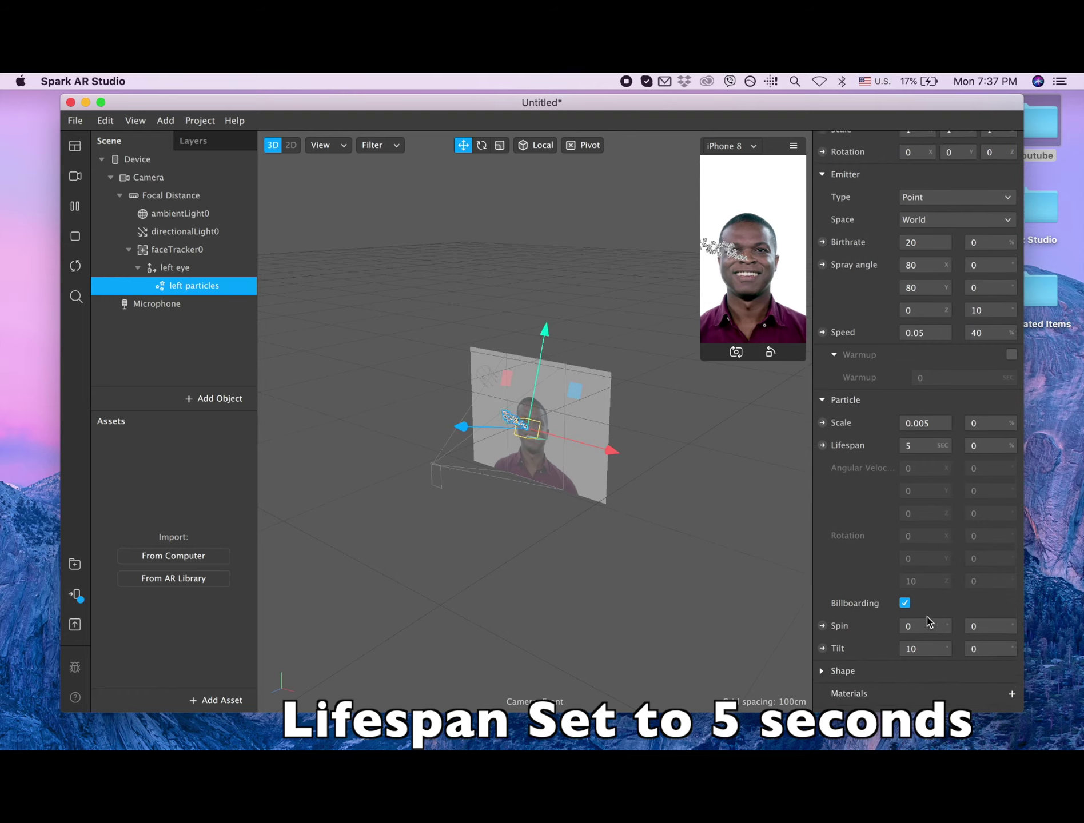
pyautogui.scroll(-3, 928, 621)
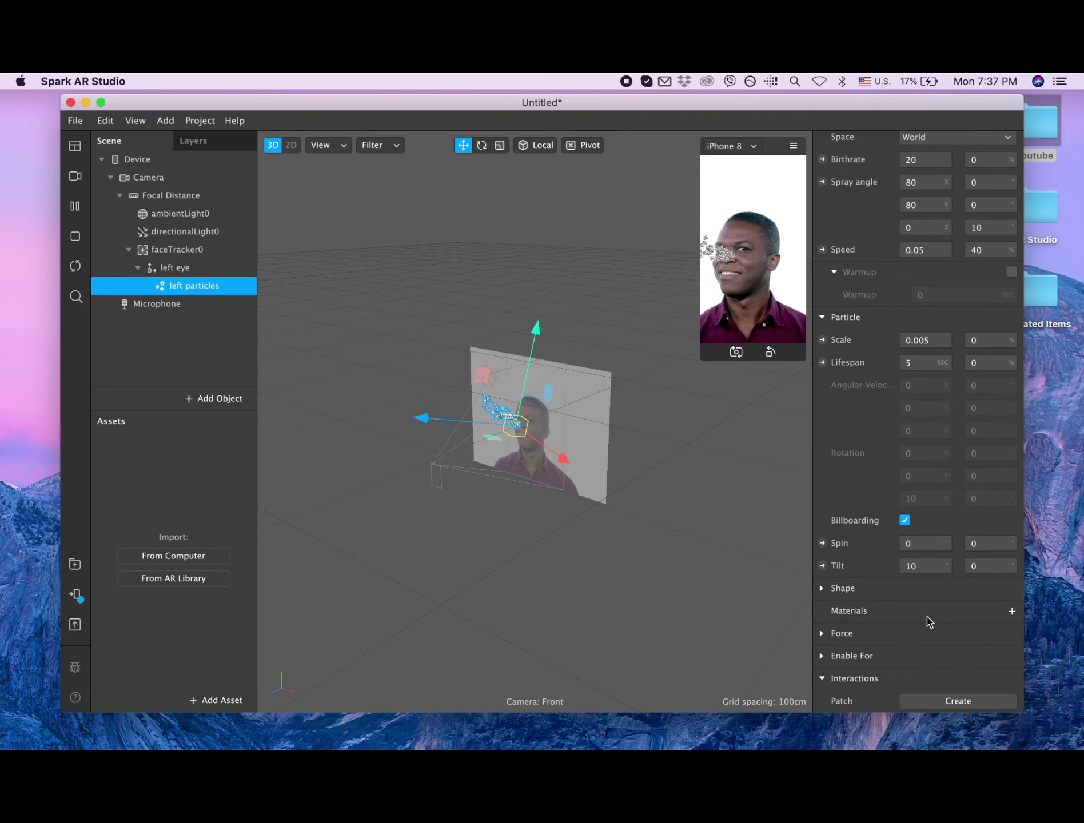
pyautogui.click(821, 634)
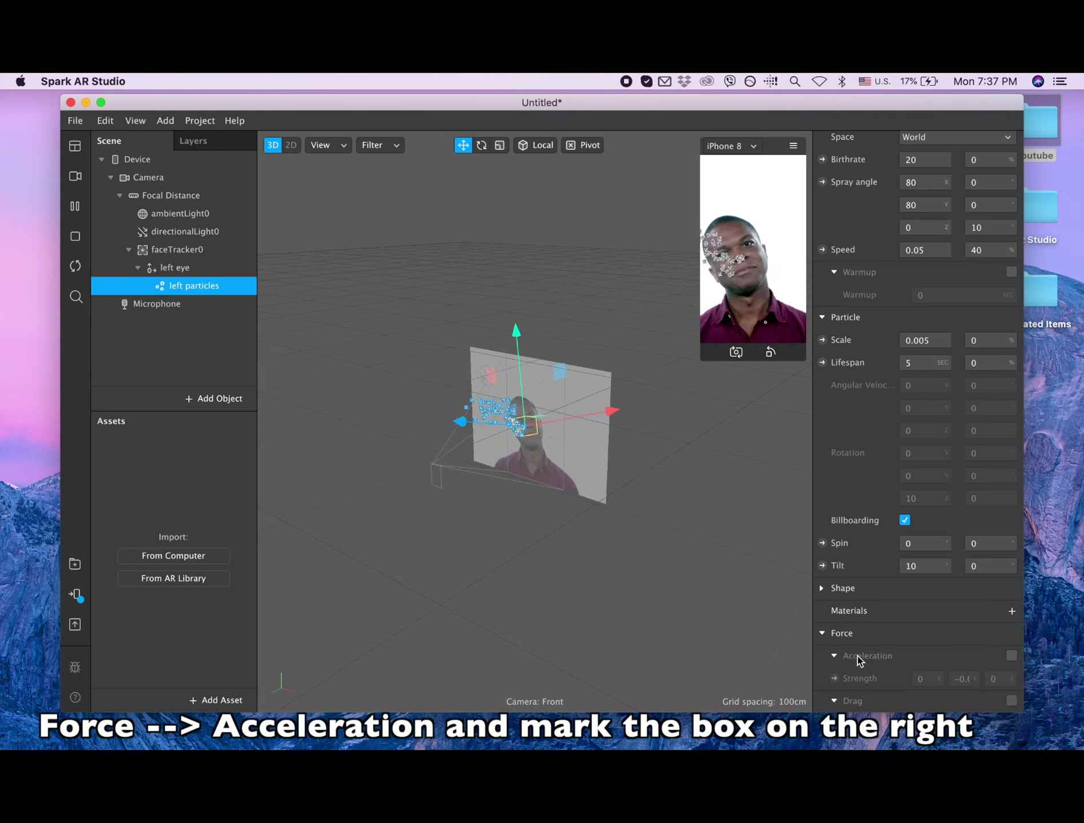
pyautogui.click(1011, 657)
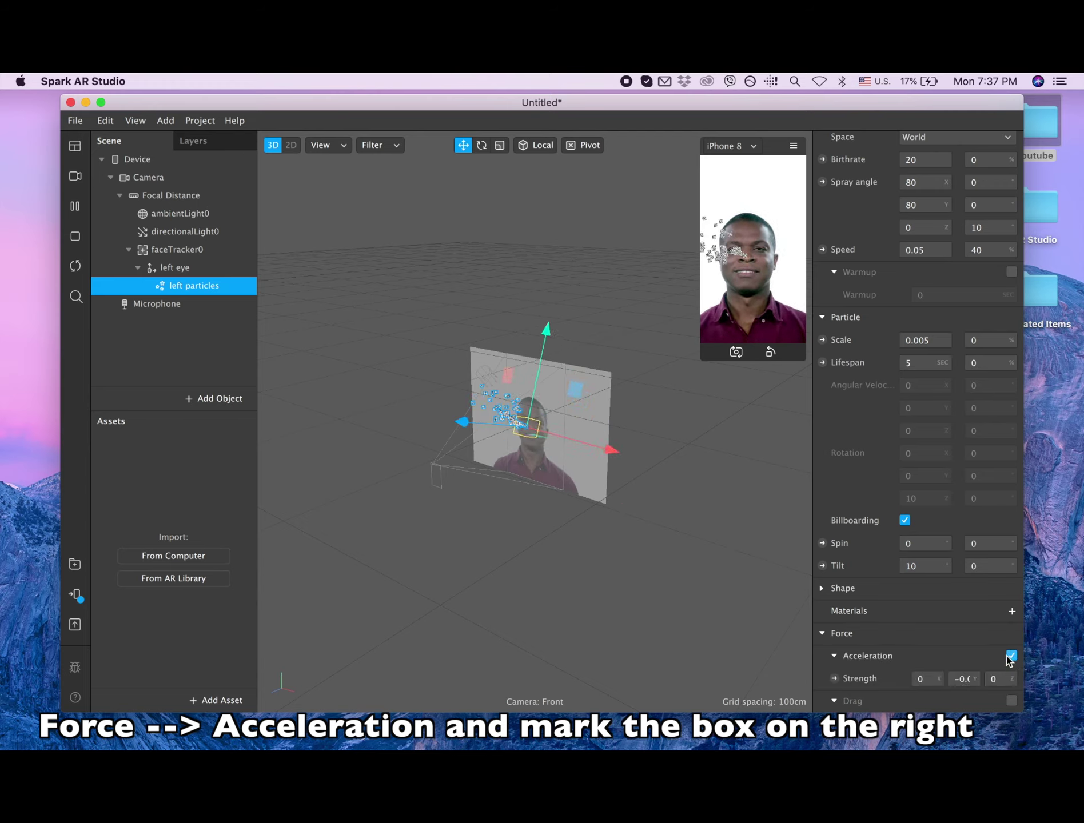
pyautogui.scroll(-3, 882, 674)
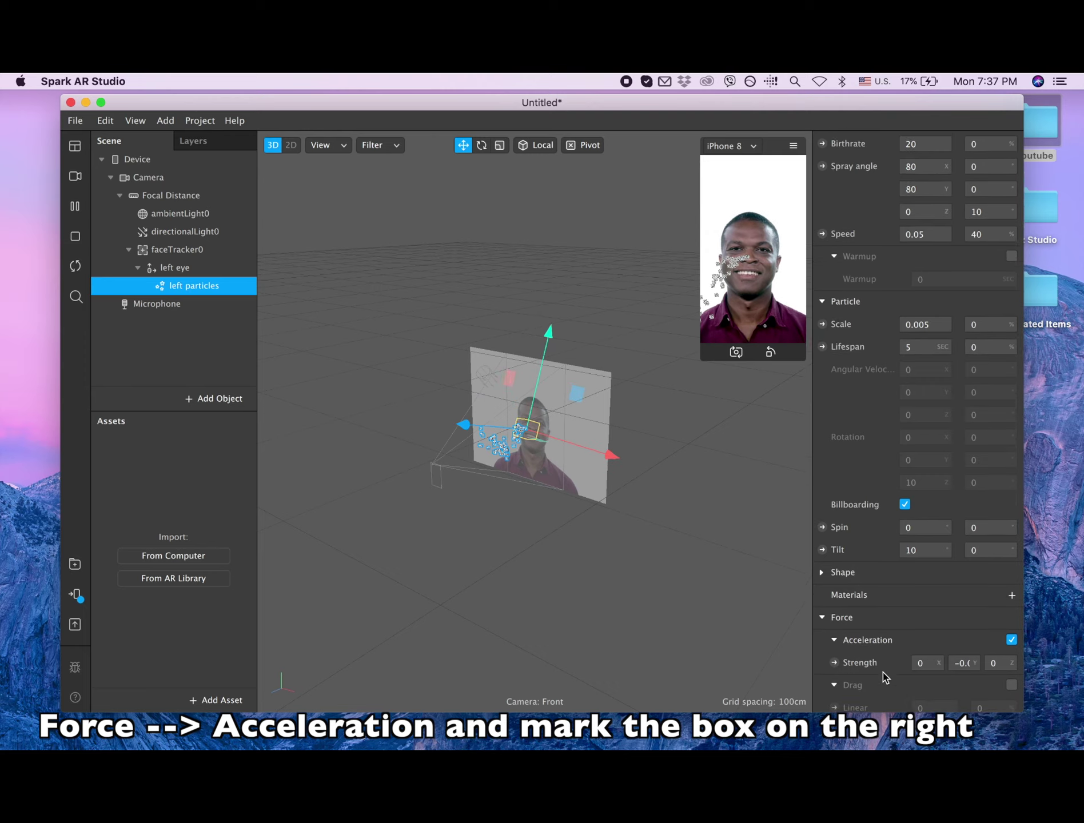
pyautogui.click(960, 612)
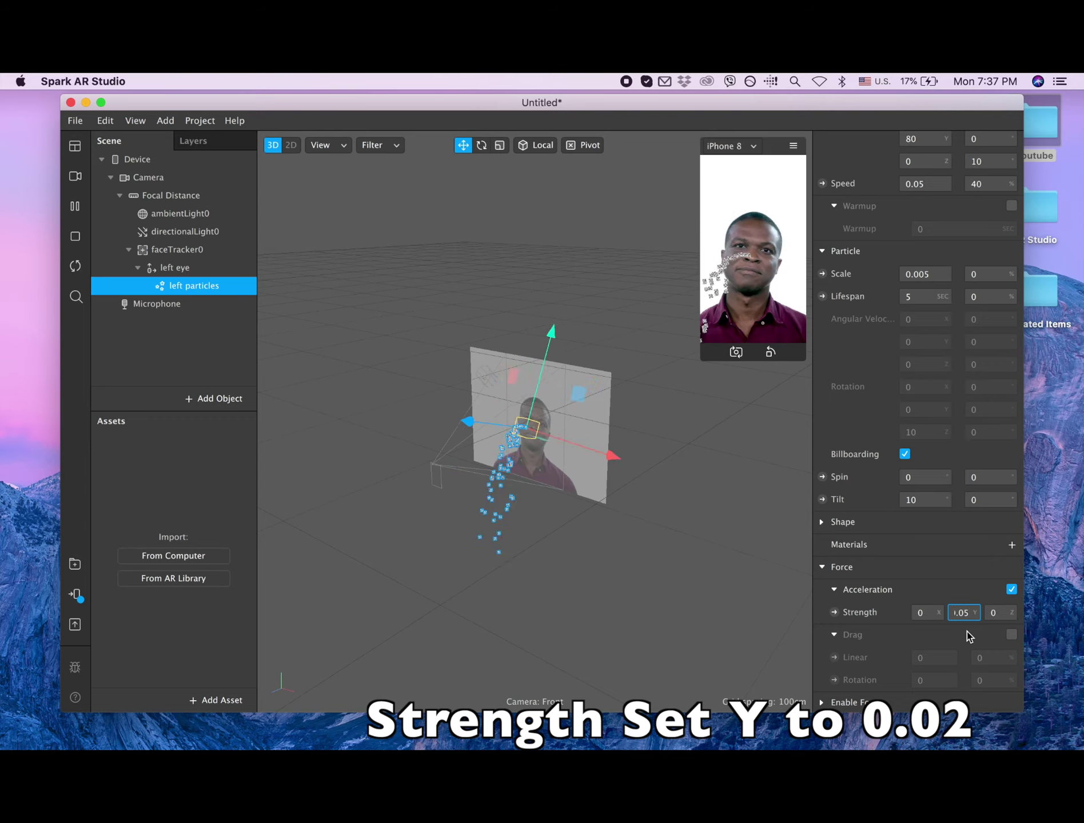
pyautogui.press('BackSpace')
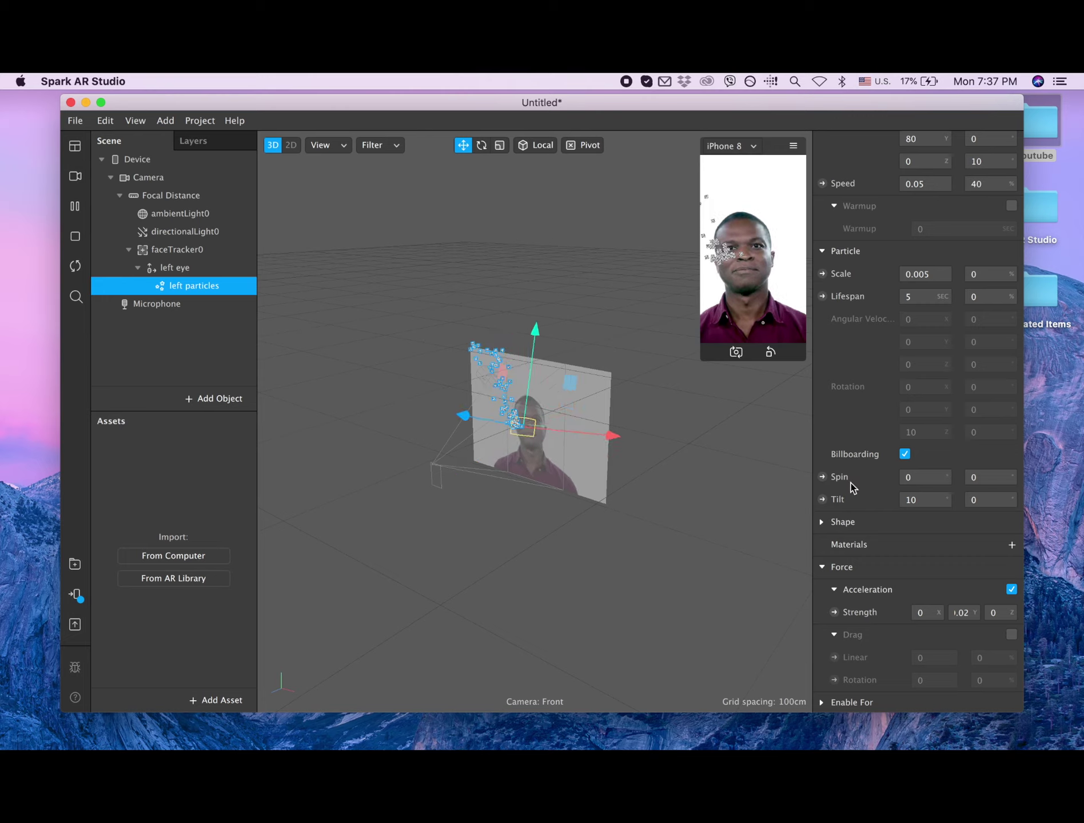
# Step: Add a new material to the left particles system and rename it "heart"
pyautogui.scroll(-2, 902, 598)
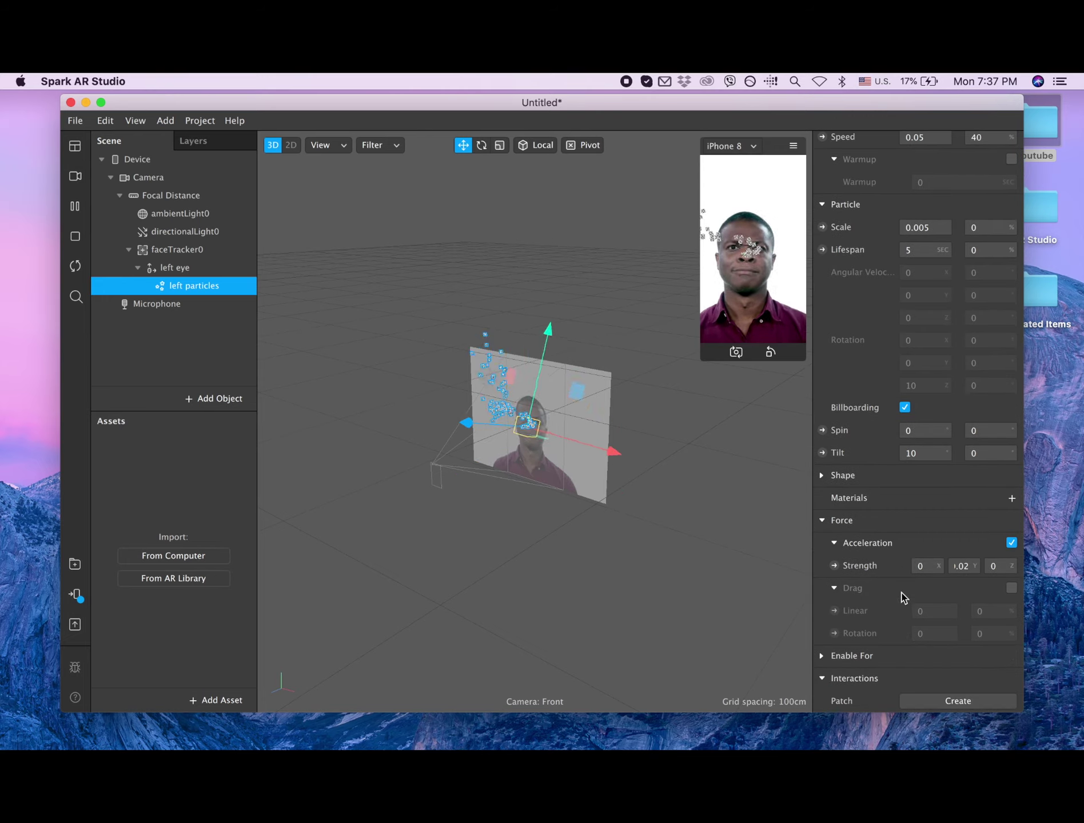
pyautogui.scroll(10, 902, 597)
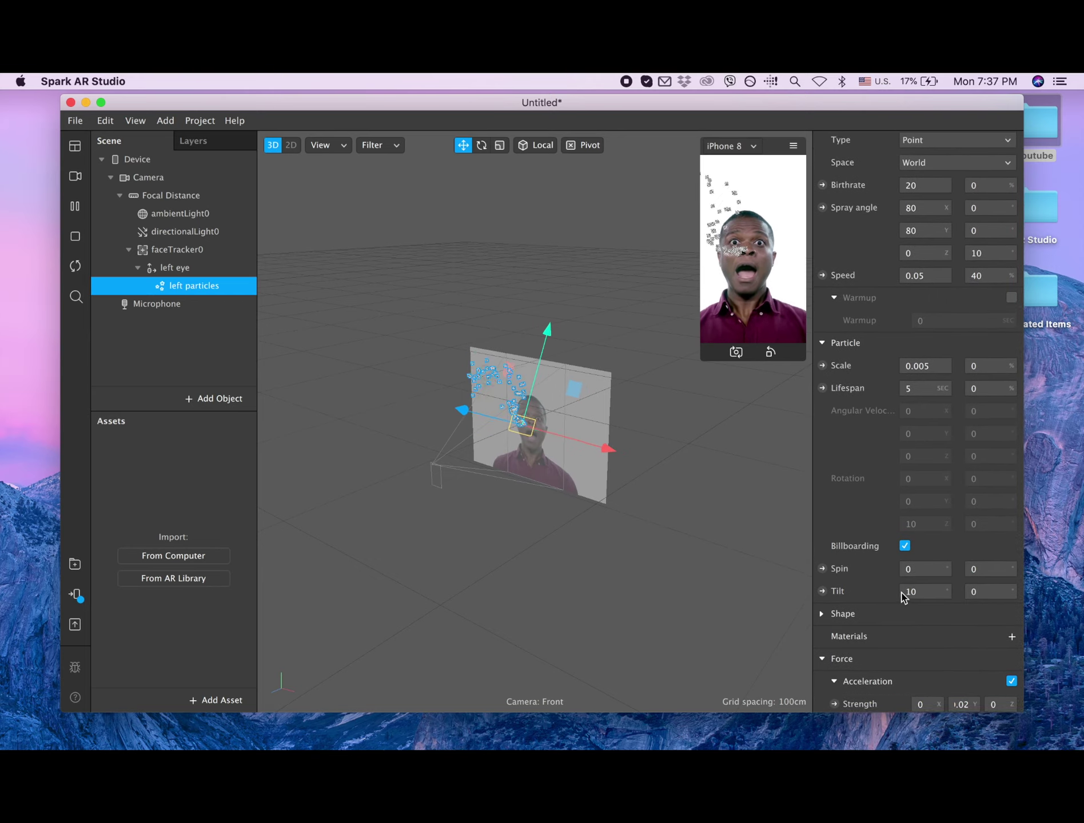
pyautogui.scroll(3, 902, 597)
pyautogui.scroll(-12, 902, 597)
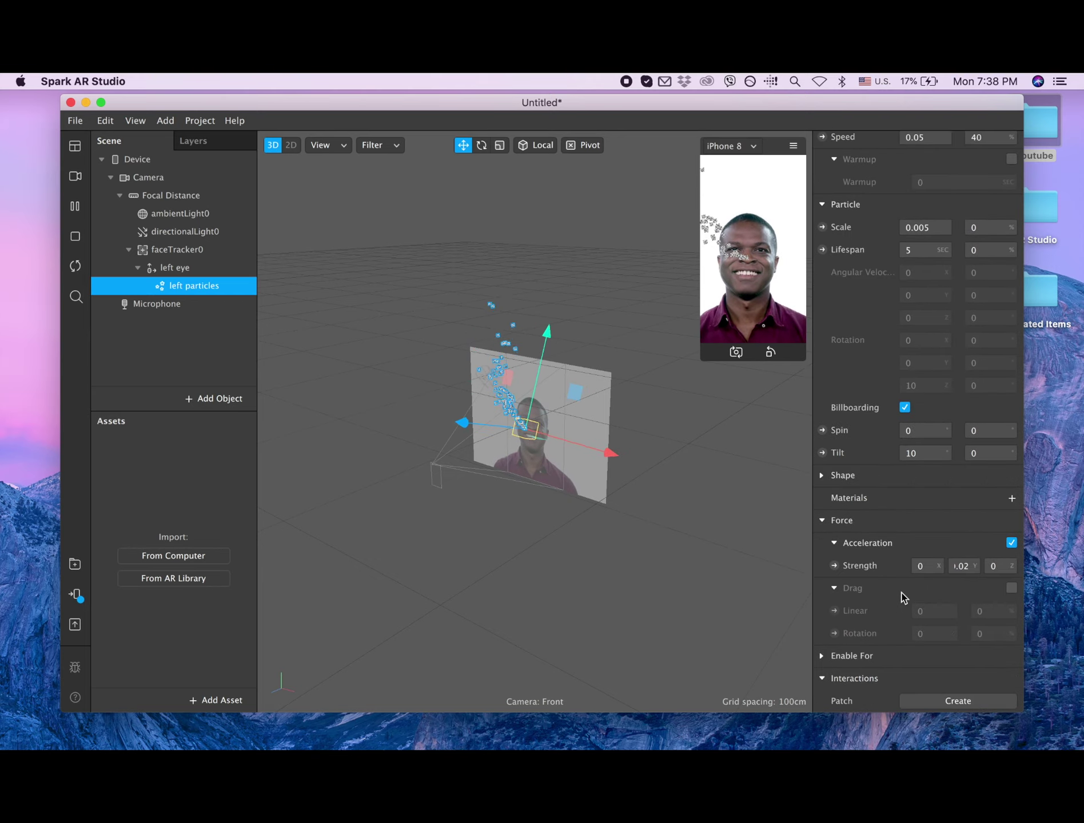
pyautogui.click(1010, 499)
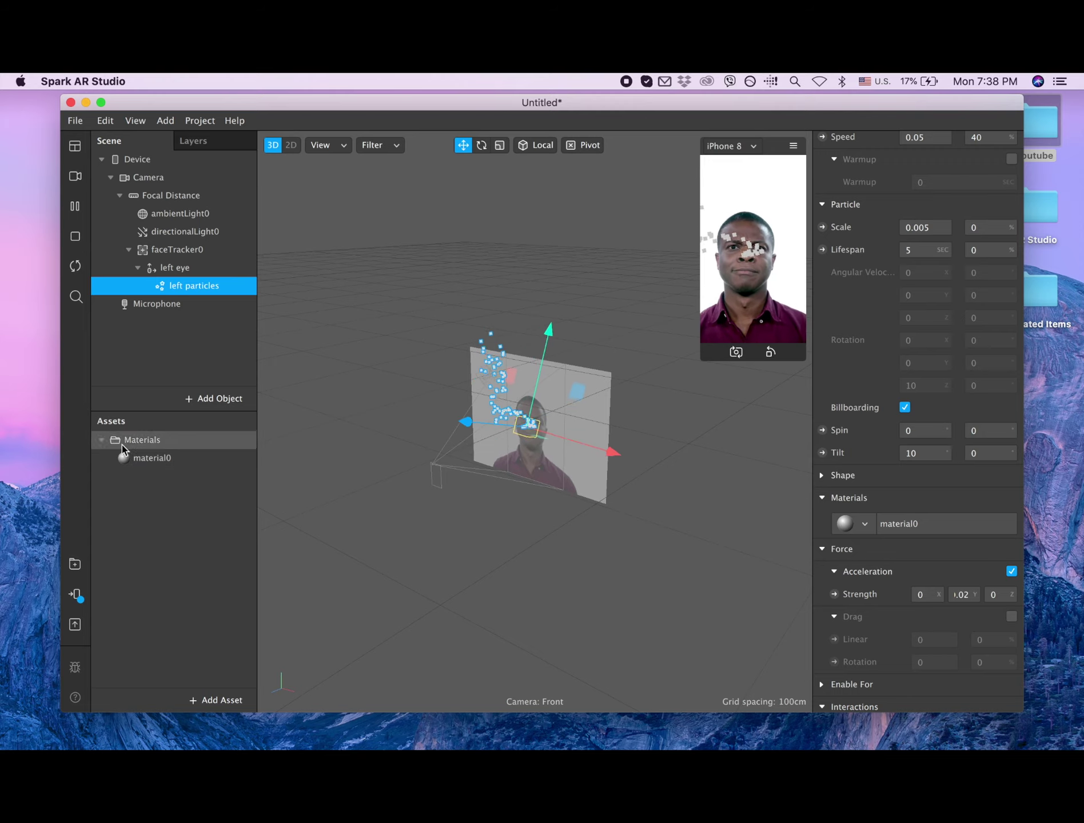
pyautogui.doubleClick(159, 460)
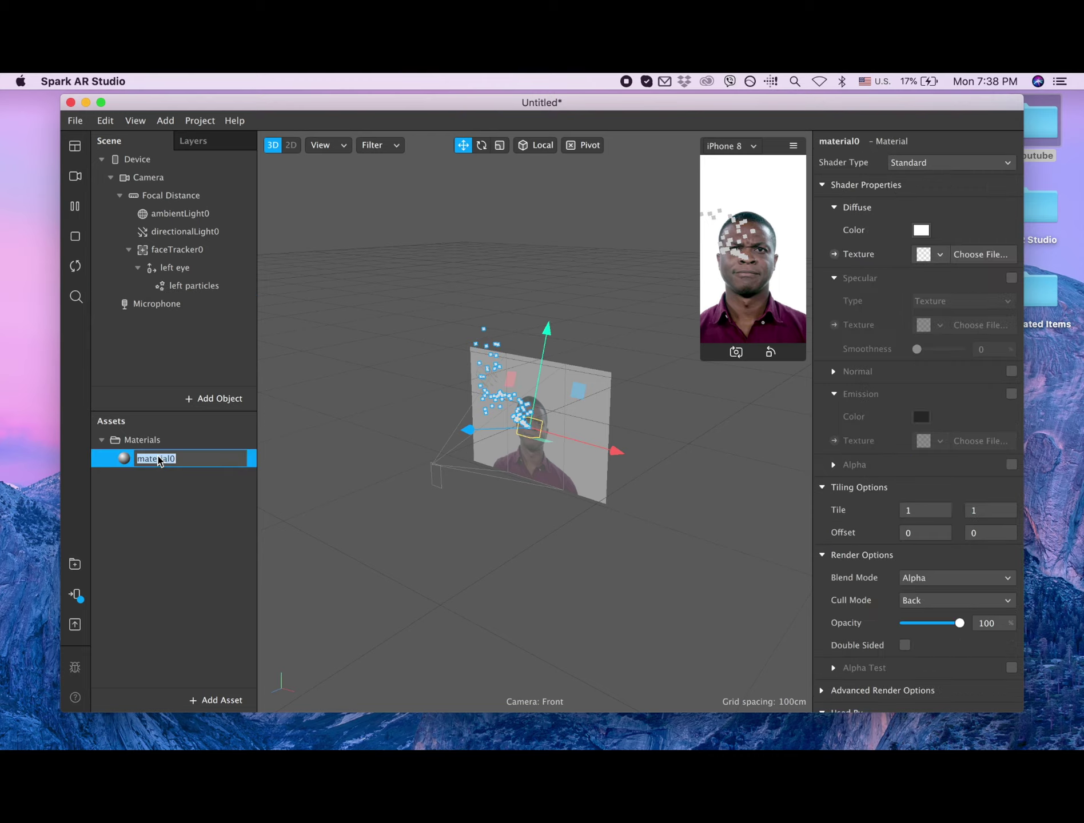
pyautogui.write('heart')
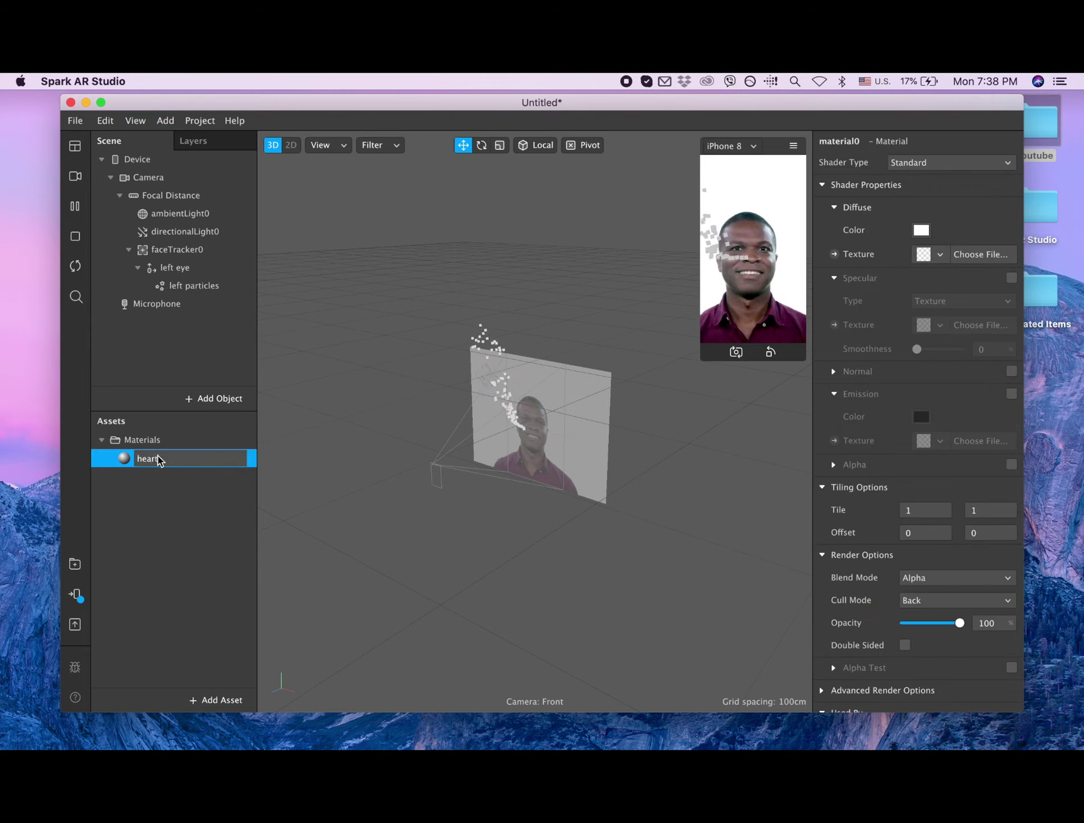
pyautogui.press('Return')
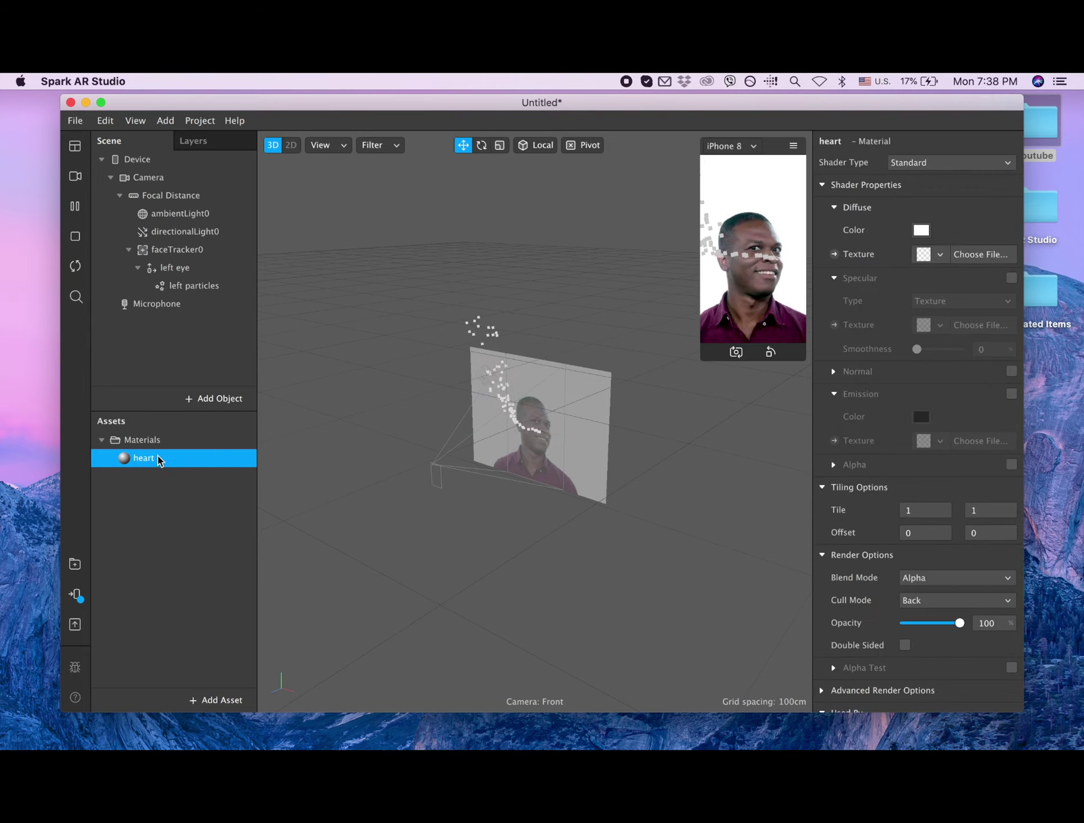
# Step: Import pink-heart-hi.png from the Hearts folder on the computer as a texture asset
pyautogui.click(221, 702)
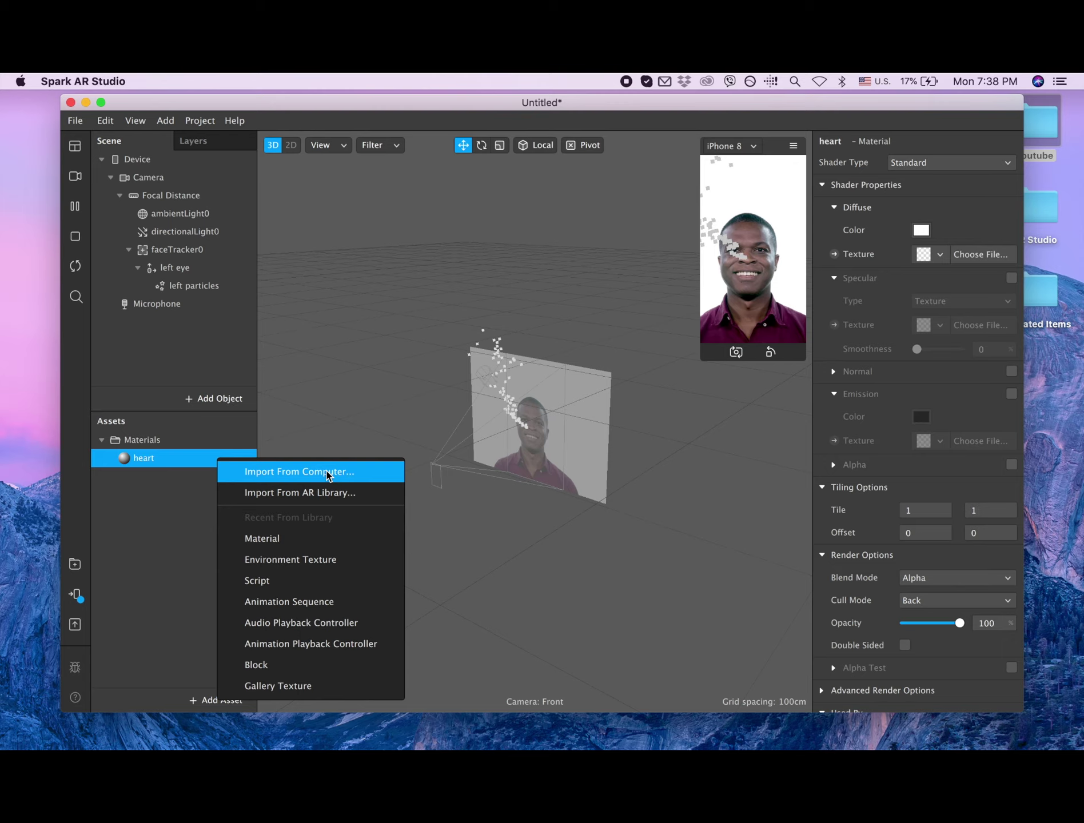
pyautogui.click(286, 473)
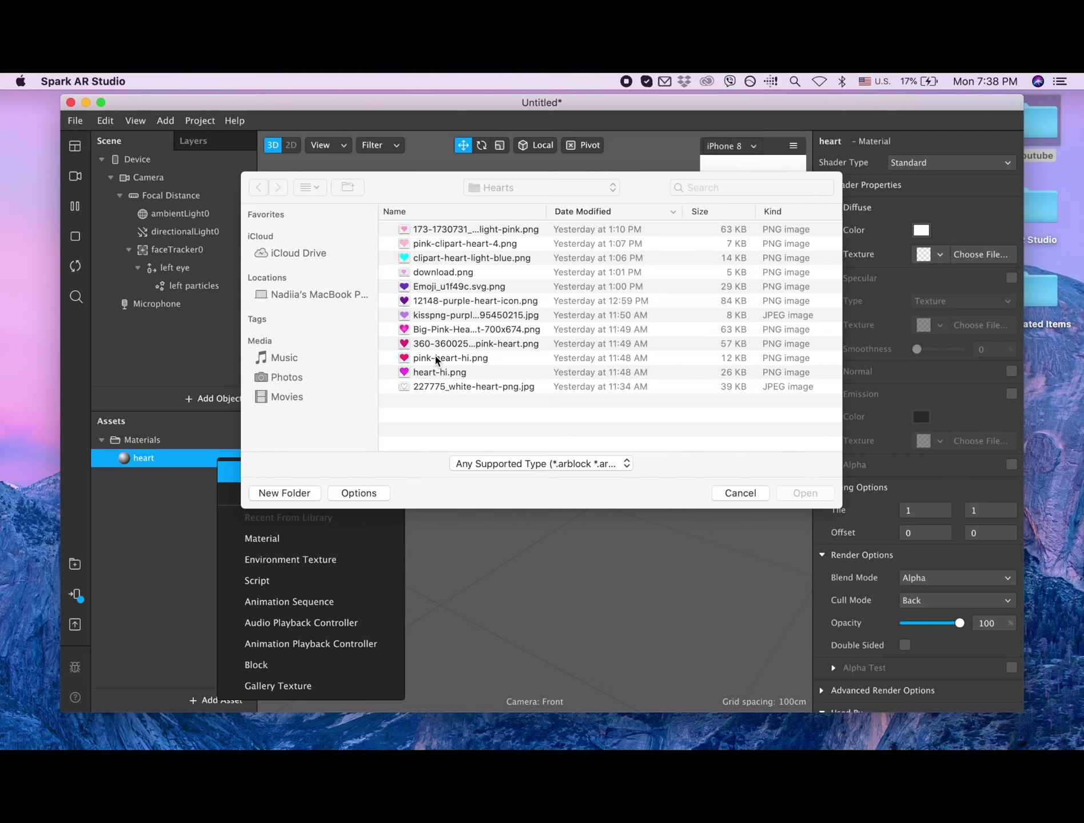
pyautogui.click(436, 358)
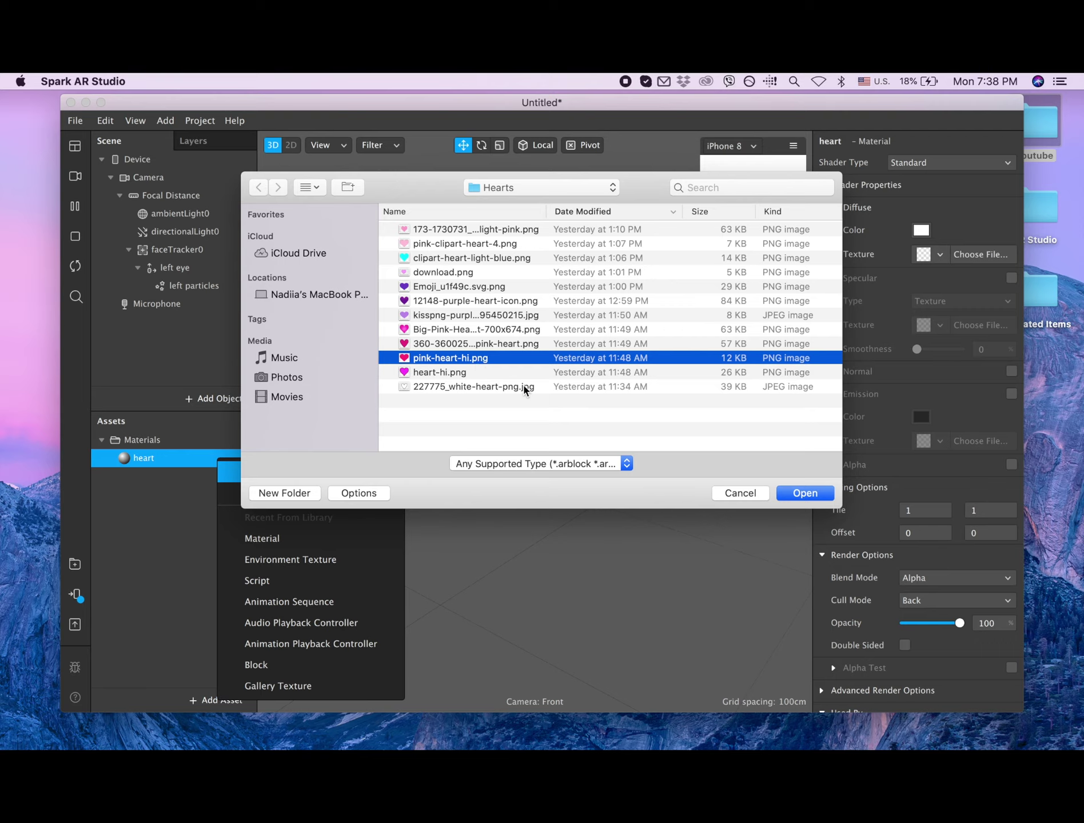
pyautogui.click(805, 493)
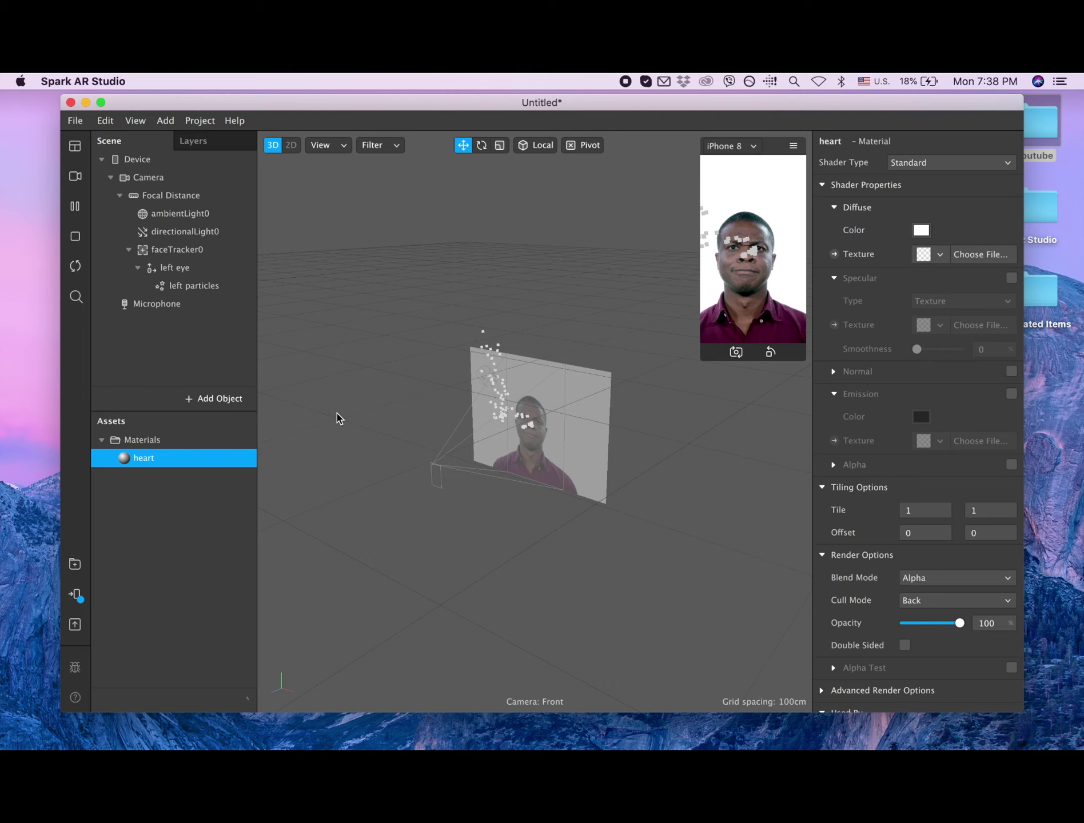
# Step: Switch to Chrome, examine the transparent heart pictures in the "heart png" image results, and return to Spark AR Studio
pyautogui.moveTo(2, 203)
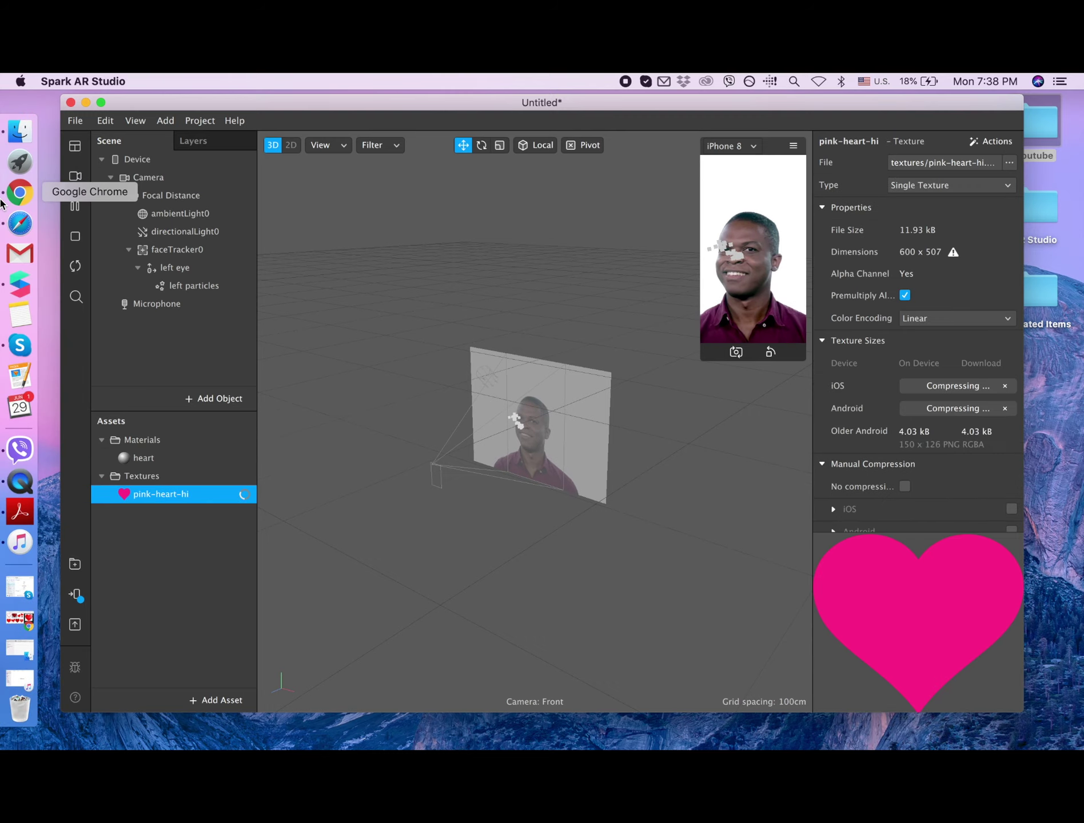
pyautogui.click(21, 194)
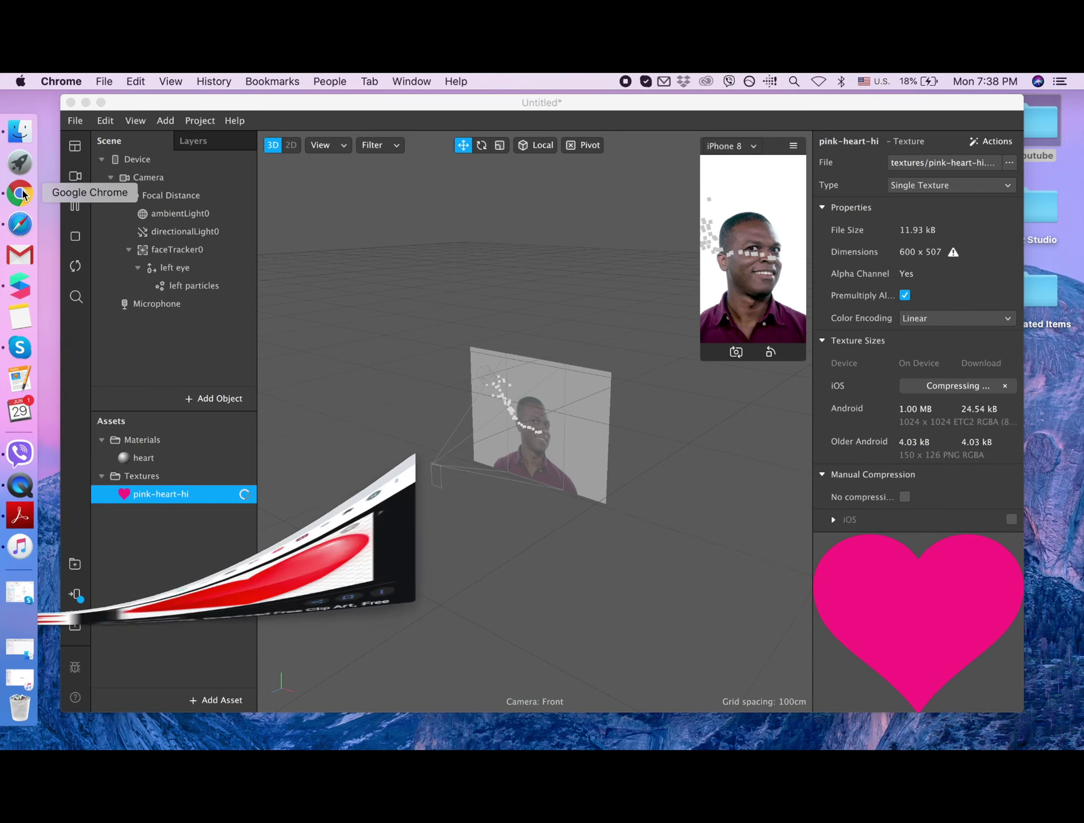
pyautogui.scroll(3, 341, 381)
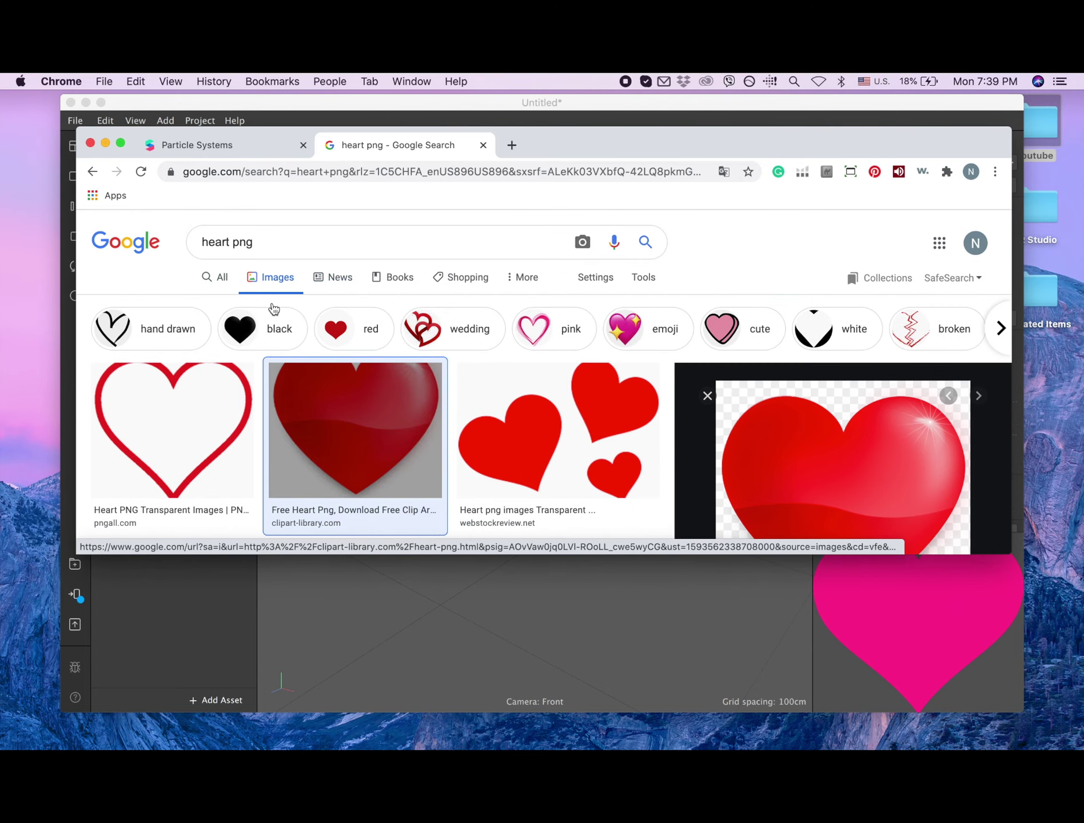
pyautogui.scroll(-3, 321, 386)
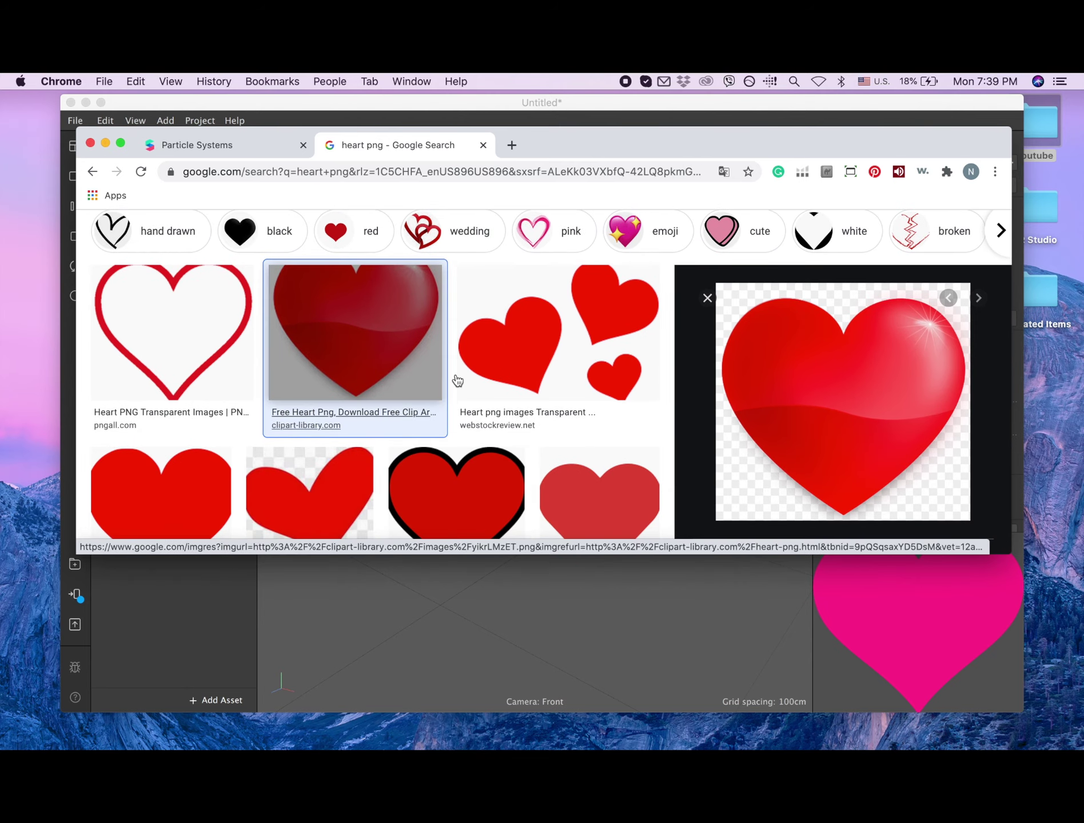
pyautogui.scroll(1, 506, 370)
pyautogui.click(505, 370)
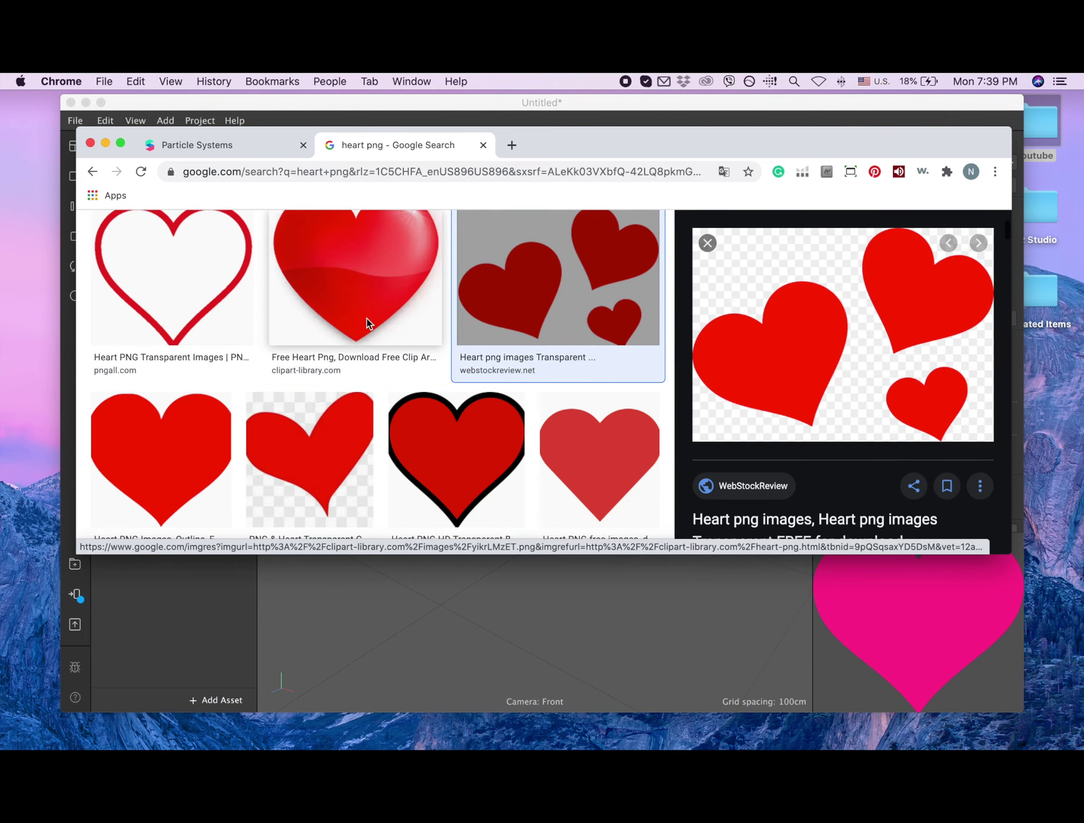
pyautogui.scroll(2, 364, 340)
pyautogui.scroll(1, 322, 395)
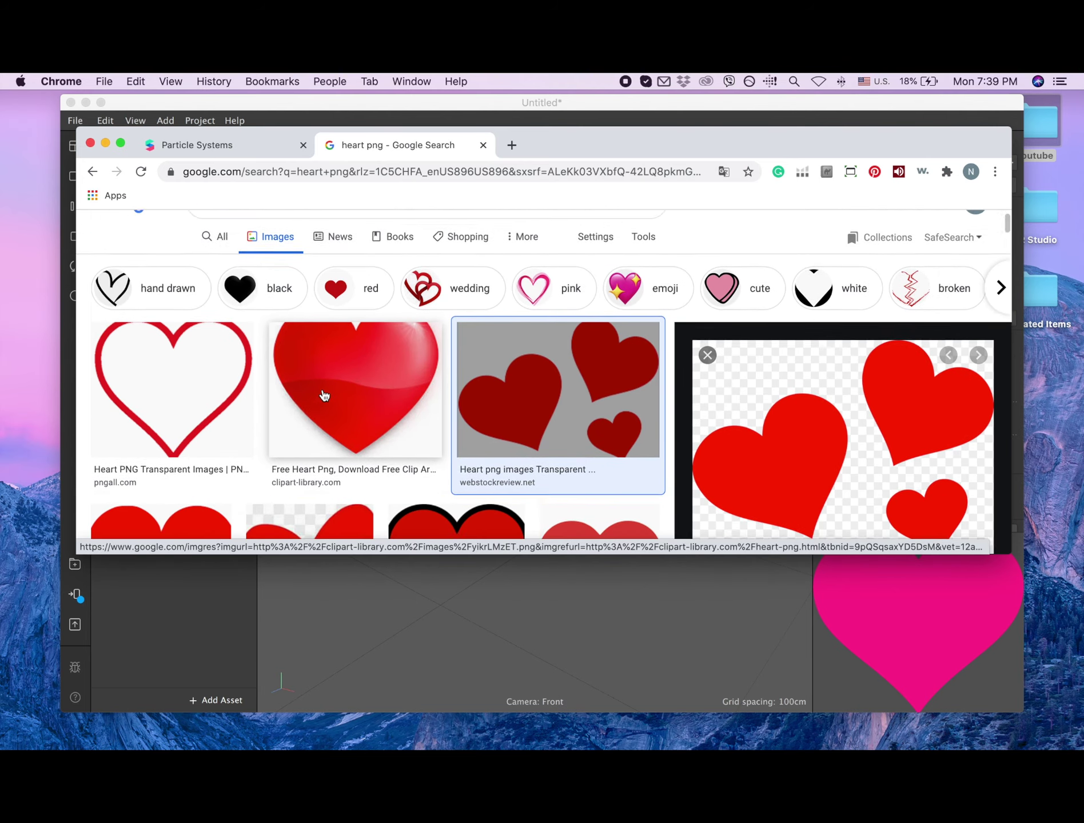
pyautogui.click(120, 143)
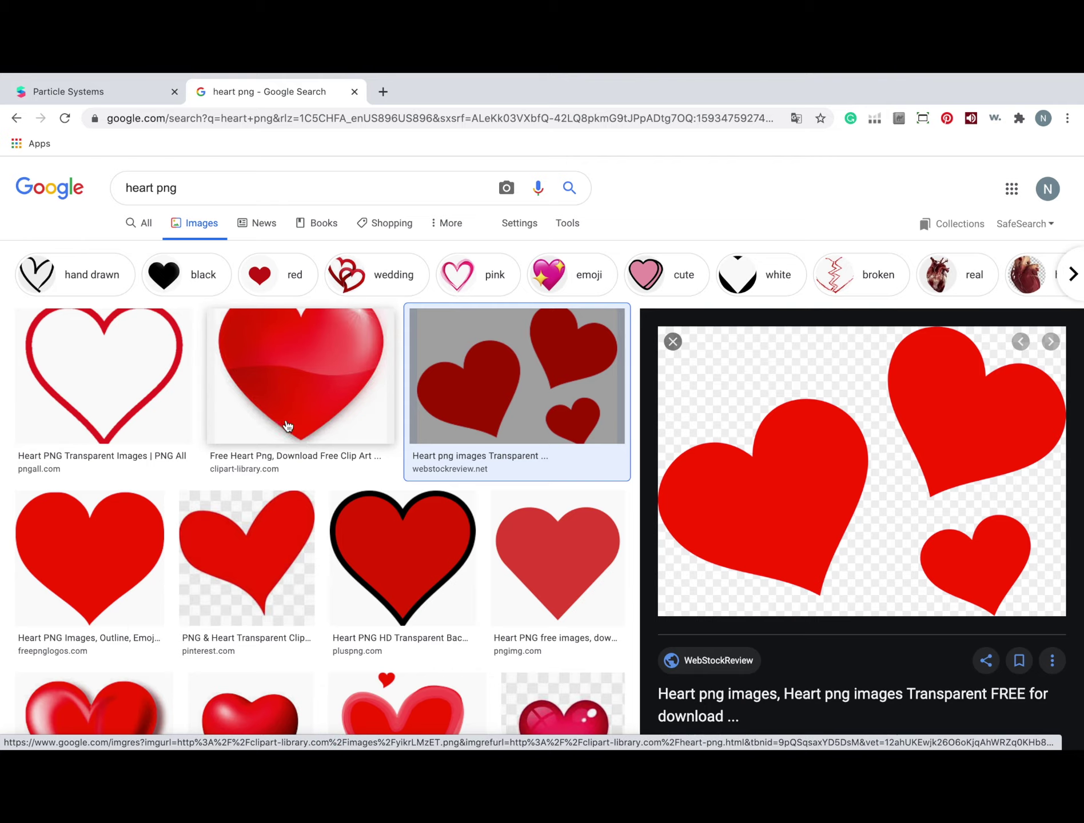
pyautogui.click(249, 404)
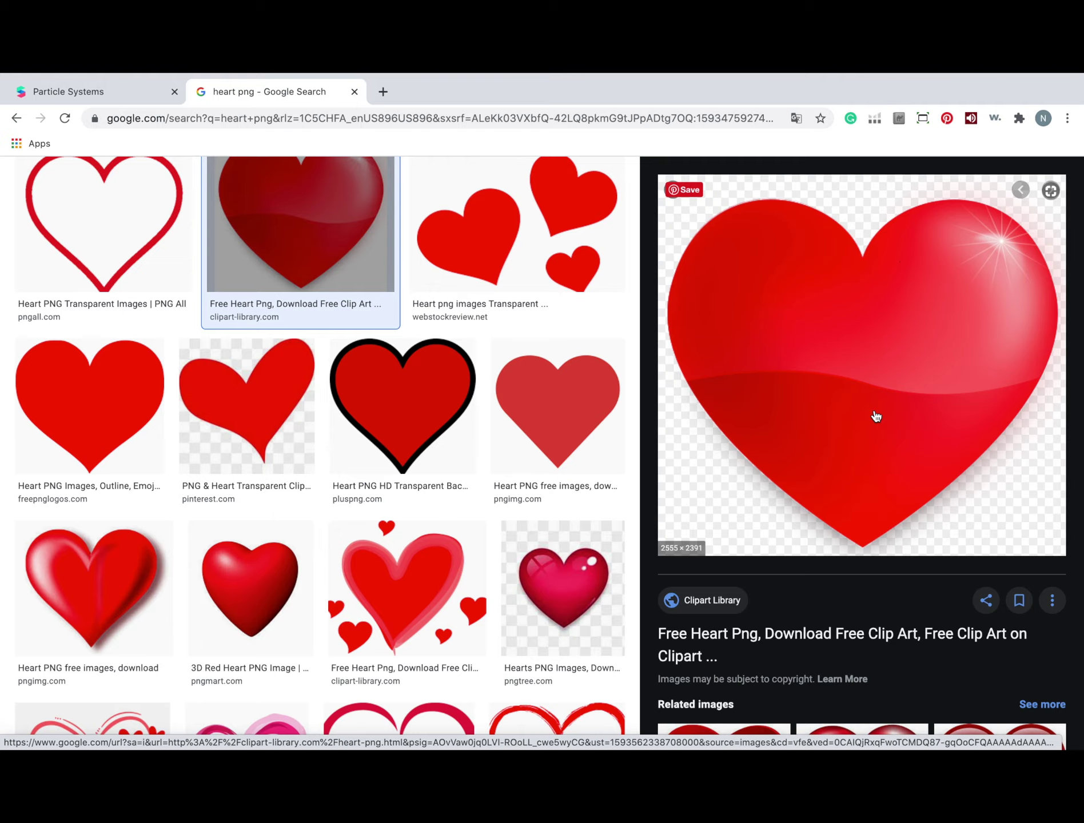
pyautogui.moveTo(4, 73)
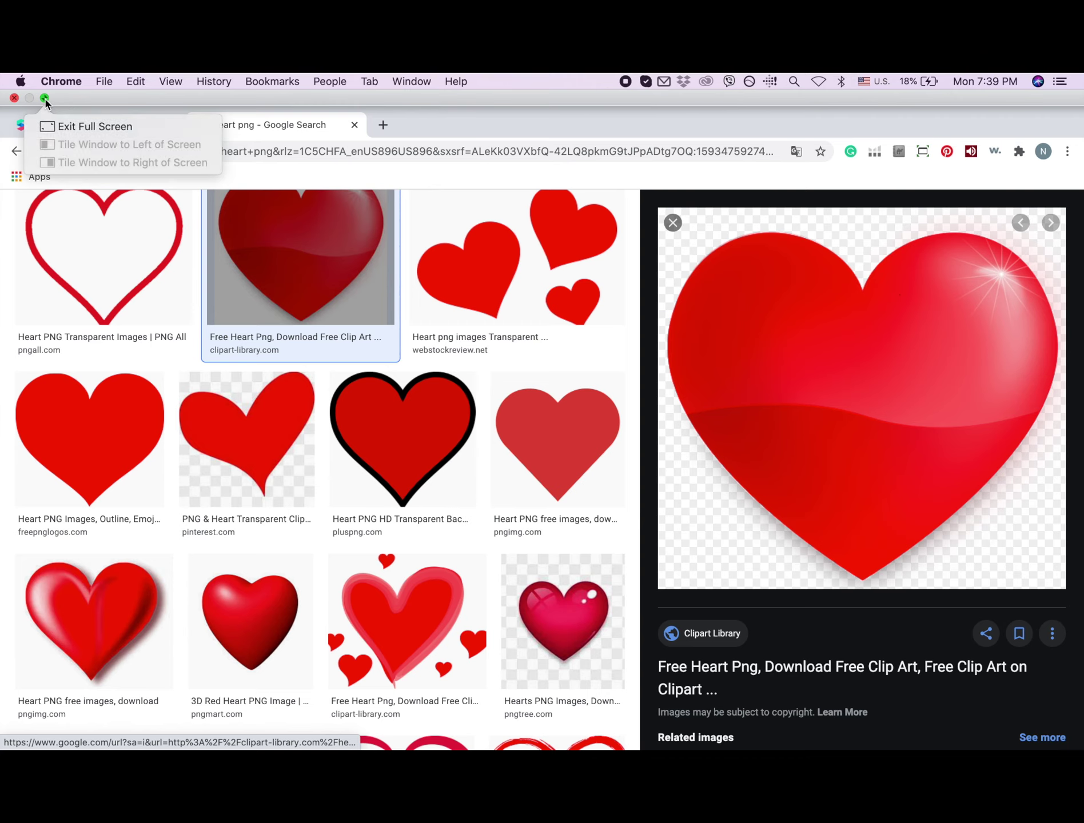
pyautogui.click(44, 100)
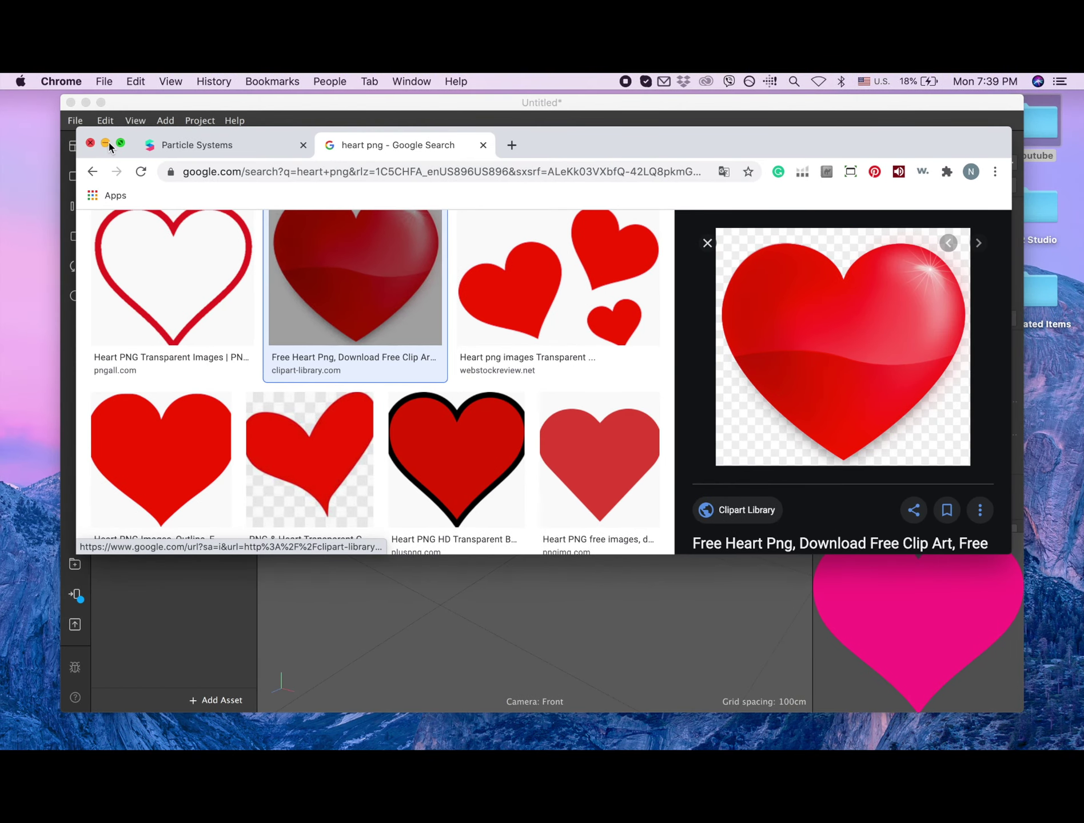
pyautogui.click(106, 143)
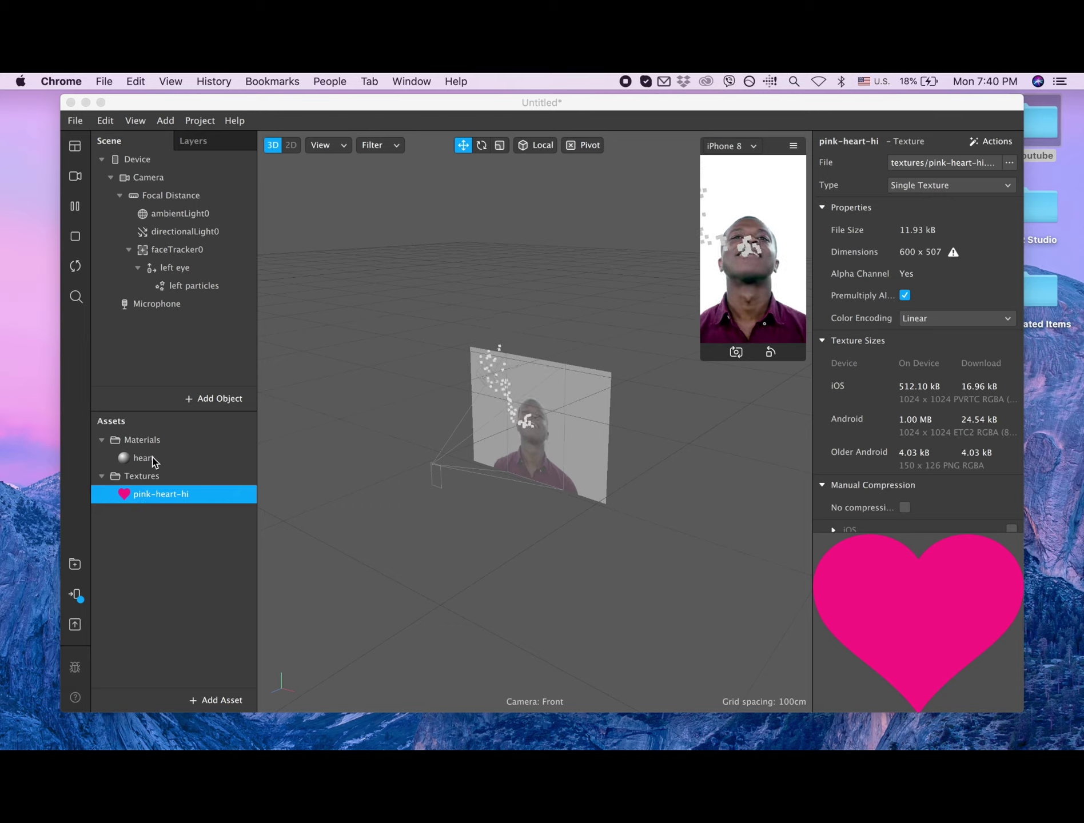
# Step: Assign the pink-heart-hi texture to the heart material's diffuse texture
pyautogui.click(144, 461)
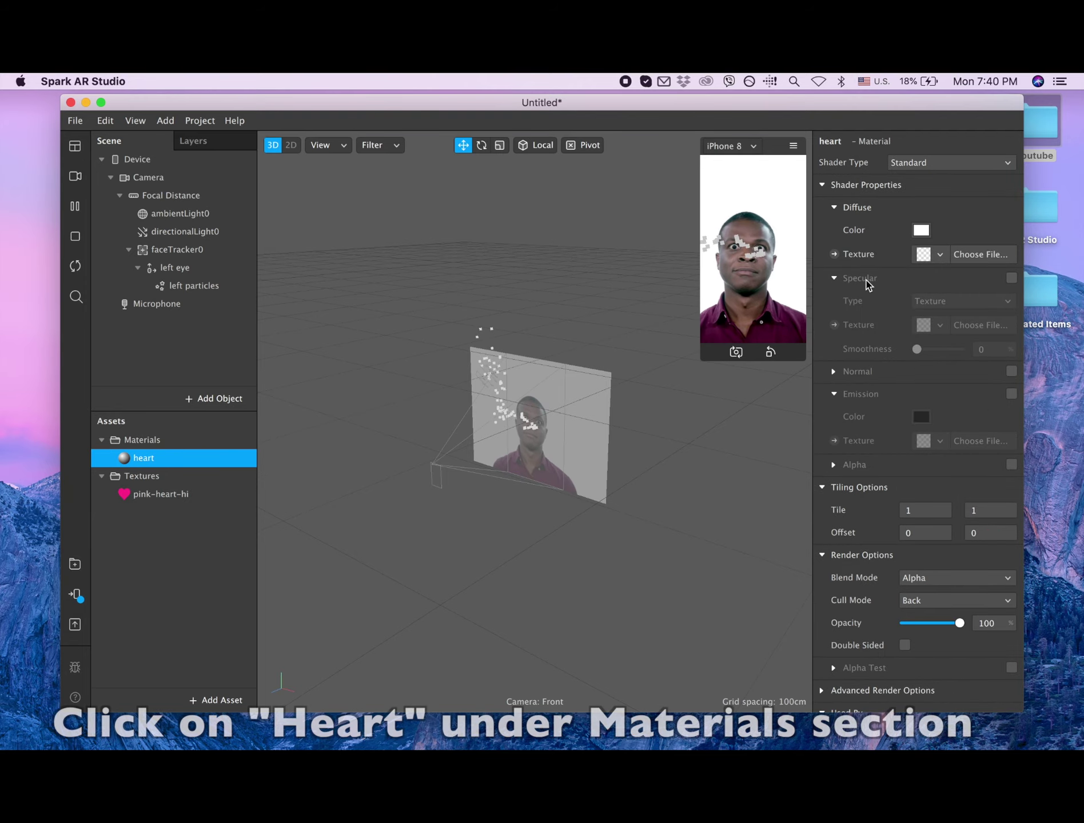
pyautogui.click(939, 255)
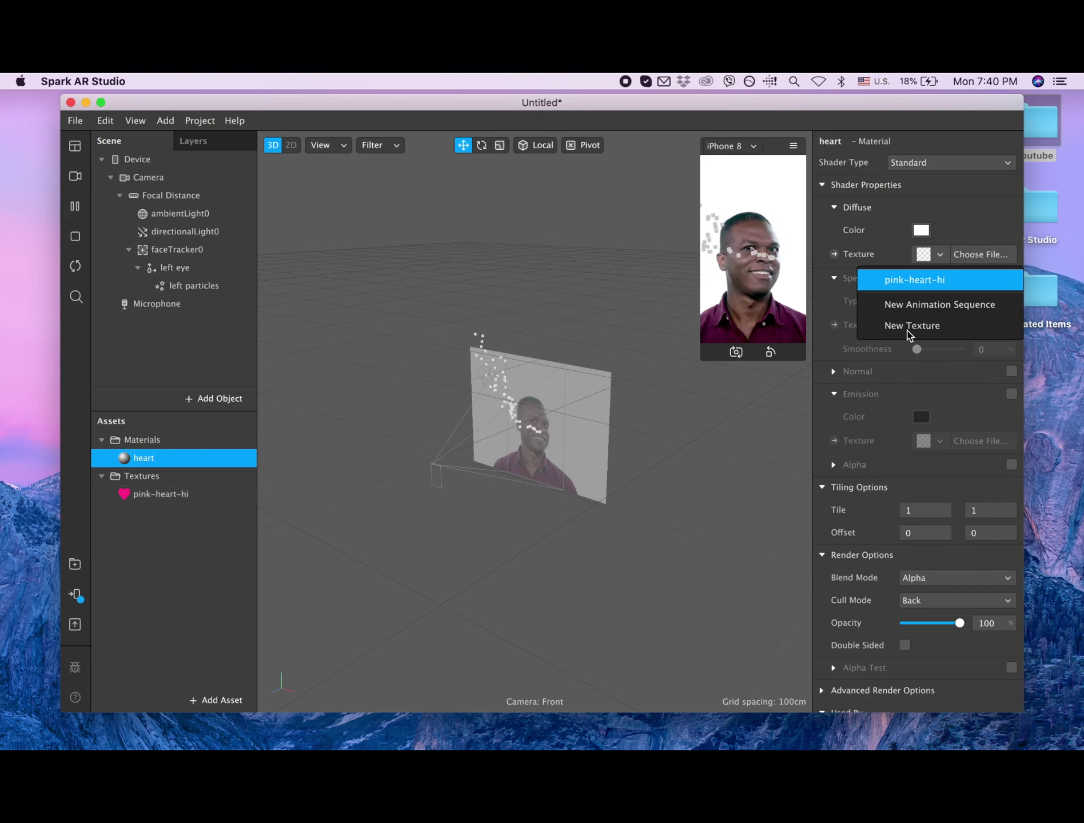
pyautogui.click(945, 287)
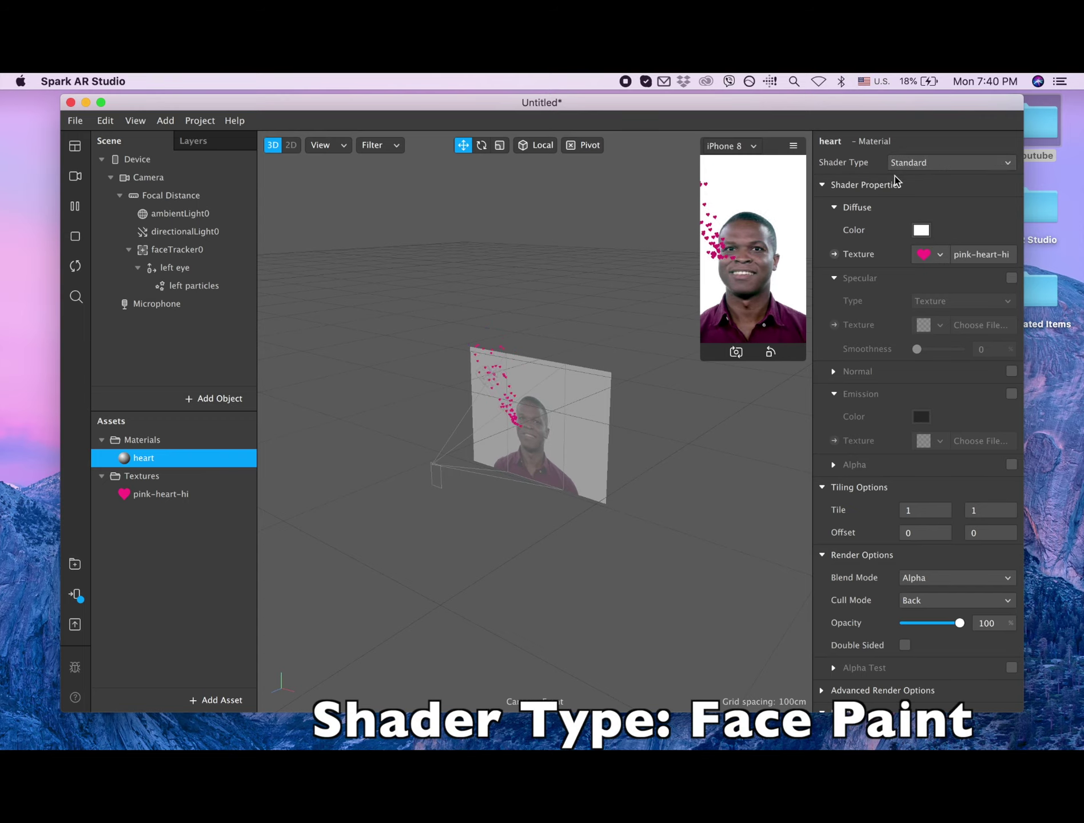
# Step: Change the heart material's shader type to Face Paint
pyautogui.click(926, 165)
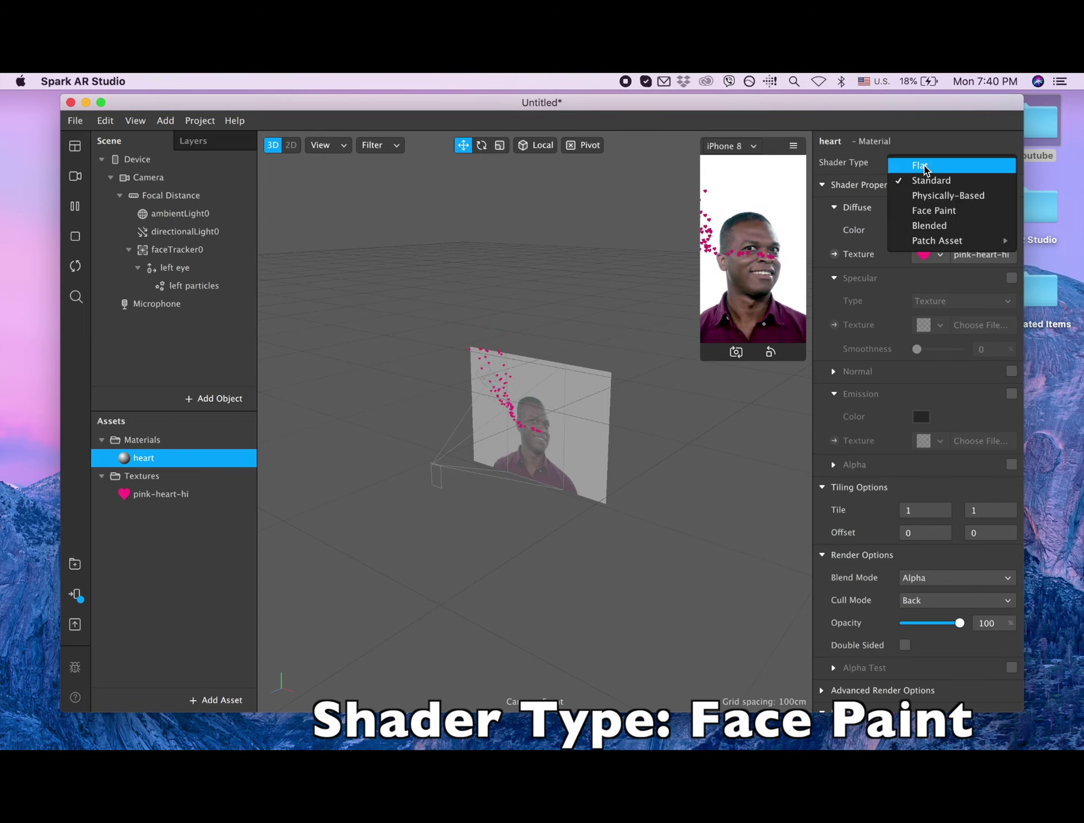
pyautogui.click(935, 212)
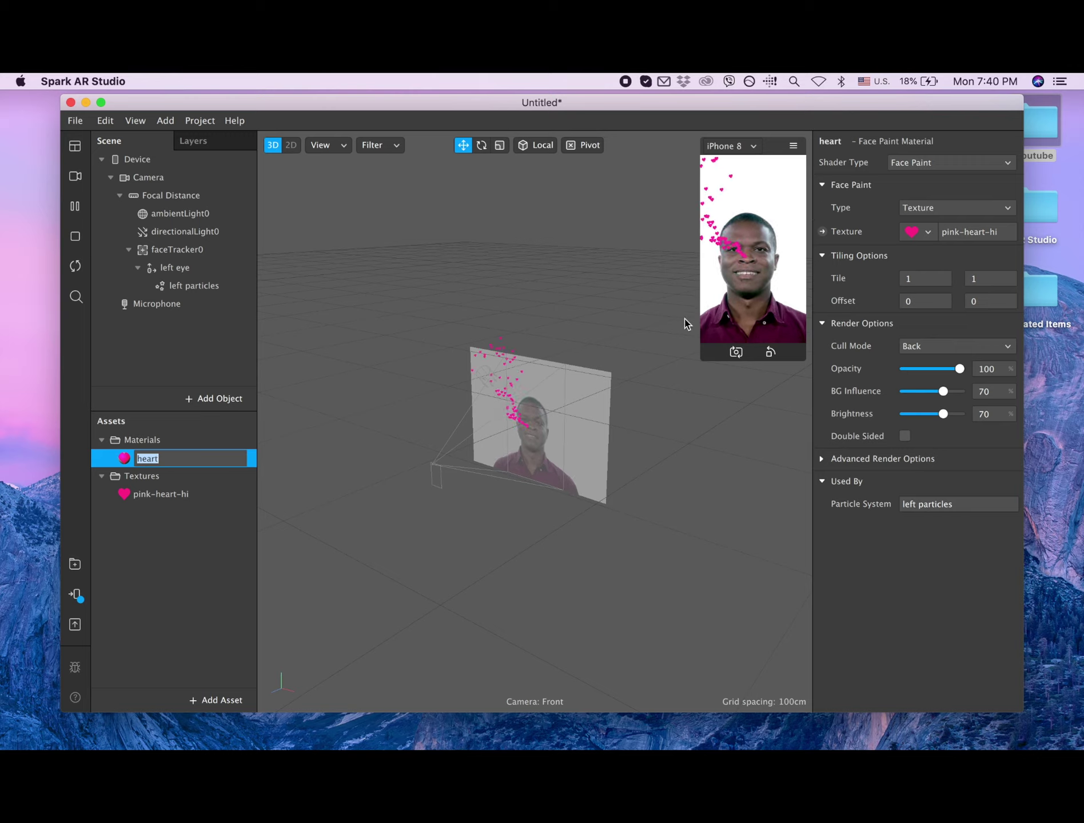
pyautogui.press('Return')
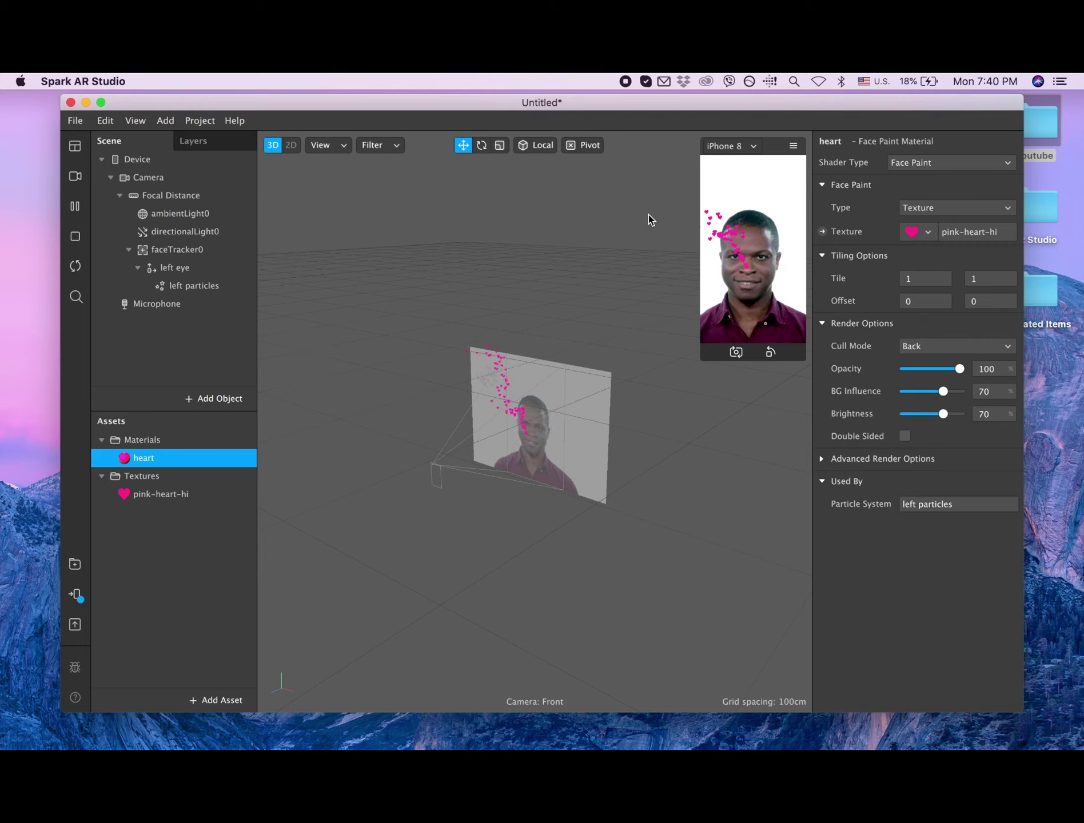
# Step: Duplicate the left eye null object together with its particles and rename the copy "right eye"
pyautogui.click(177, 273)
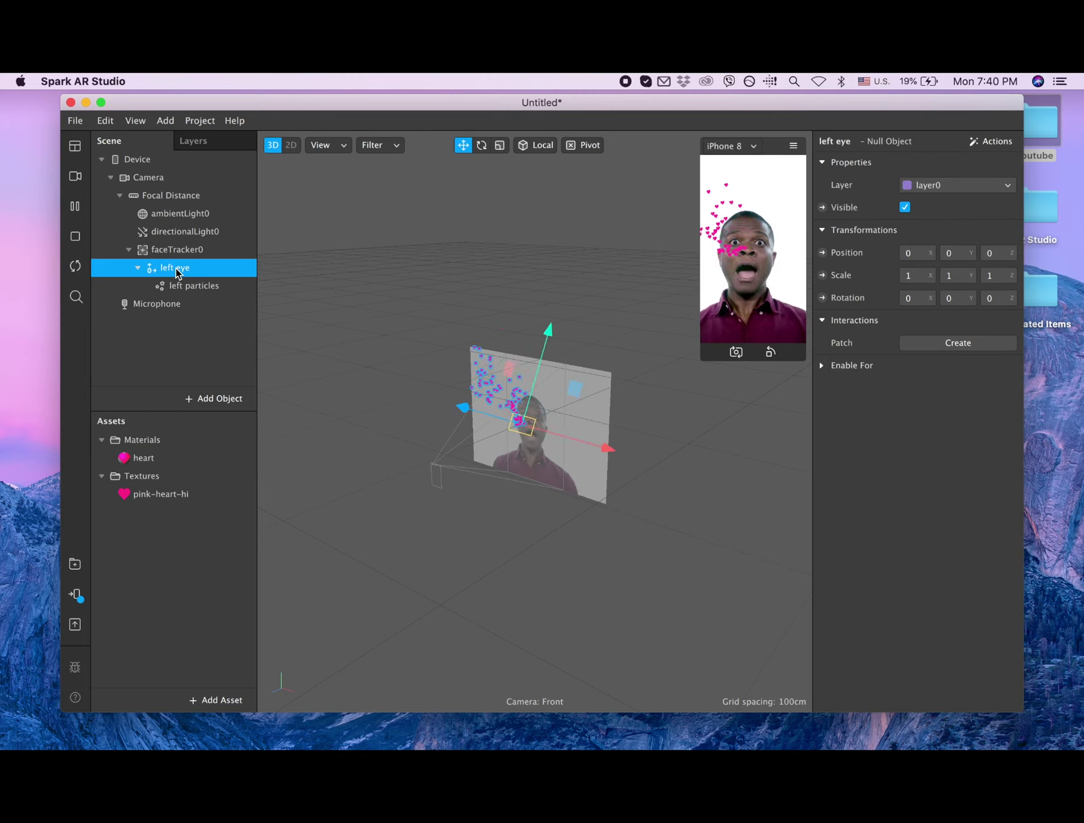
pyautogui.rightClick(178, 273)
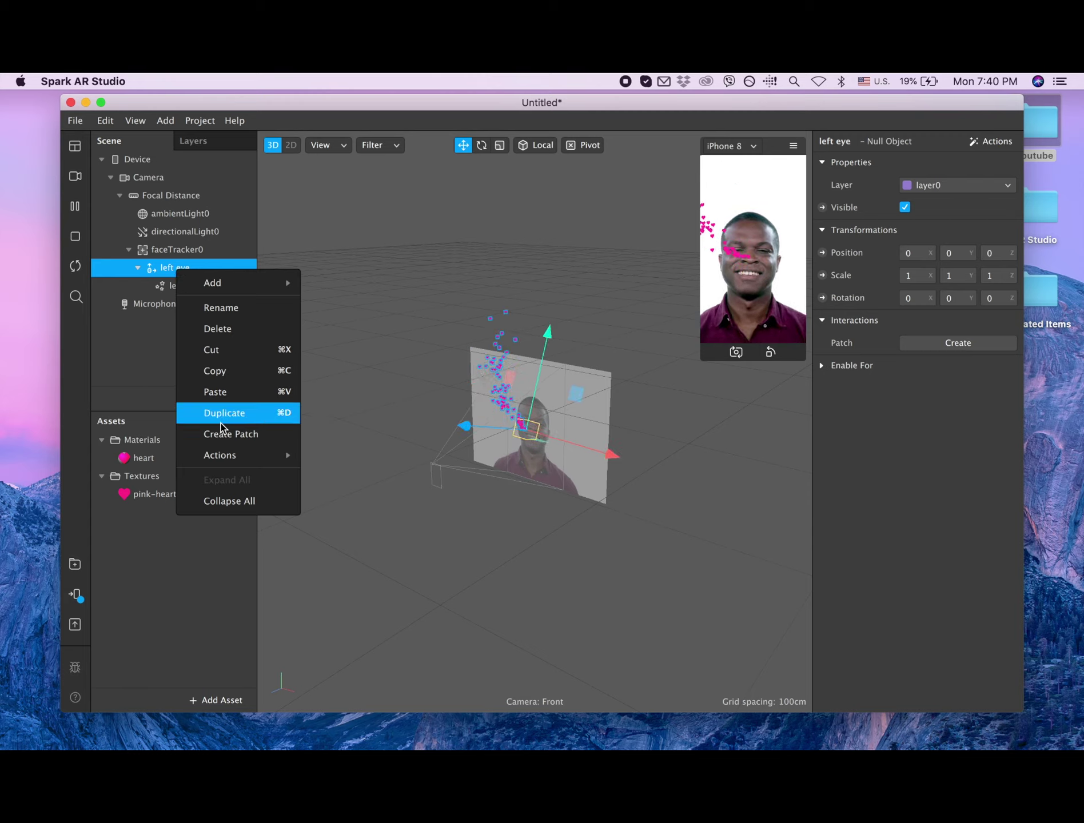
pyautogui.click(241, 420)
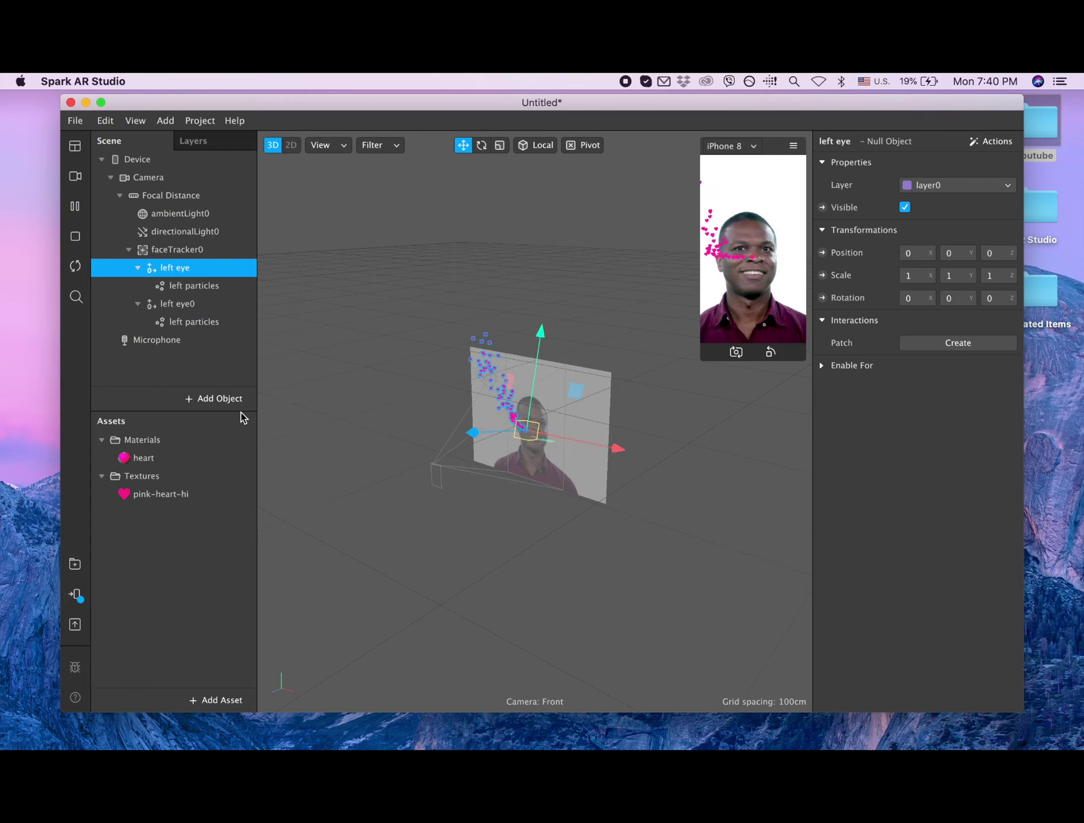
pyautogui.doubleClick(200, 303)
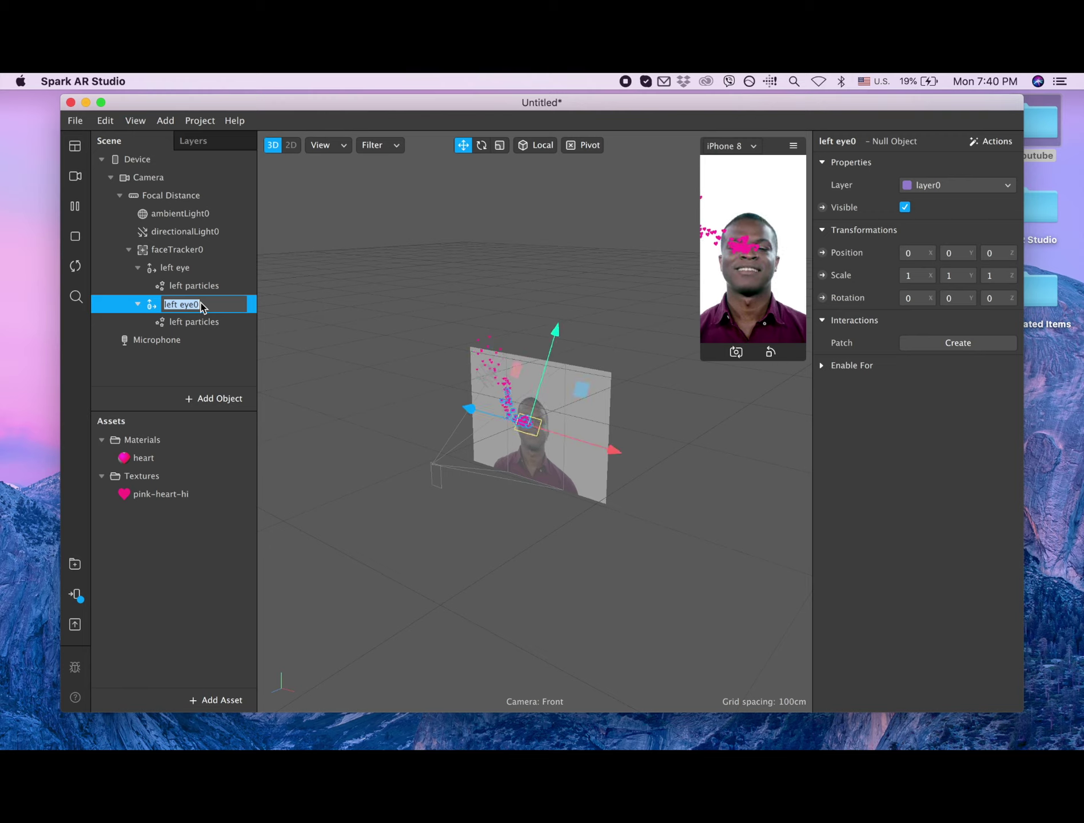
pyautogui.click(179, 308)
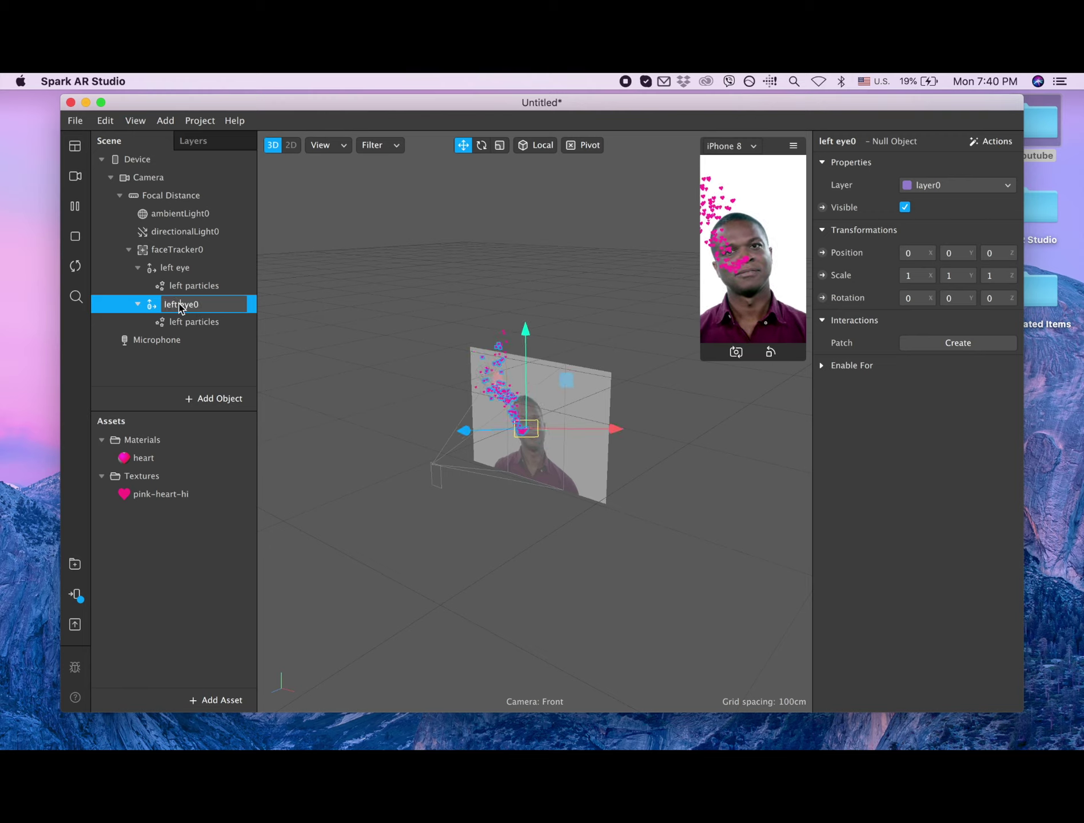
pyautogui.press('BackSpace')
pyautogui.press('BackSpace')
pyautogui.press('BackSpace')
pyautogui.press('BackSpace')
pyautogui.press('BackSpace')
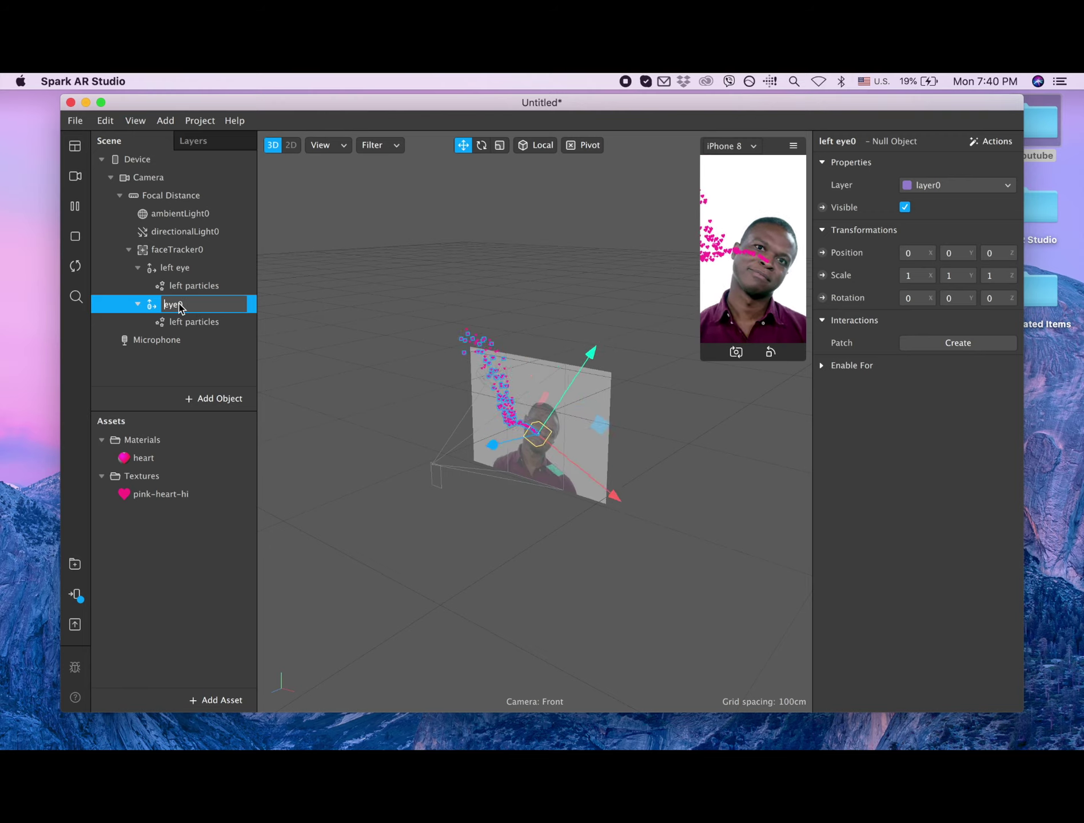
pyautogui.write('right')
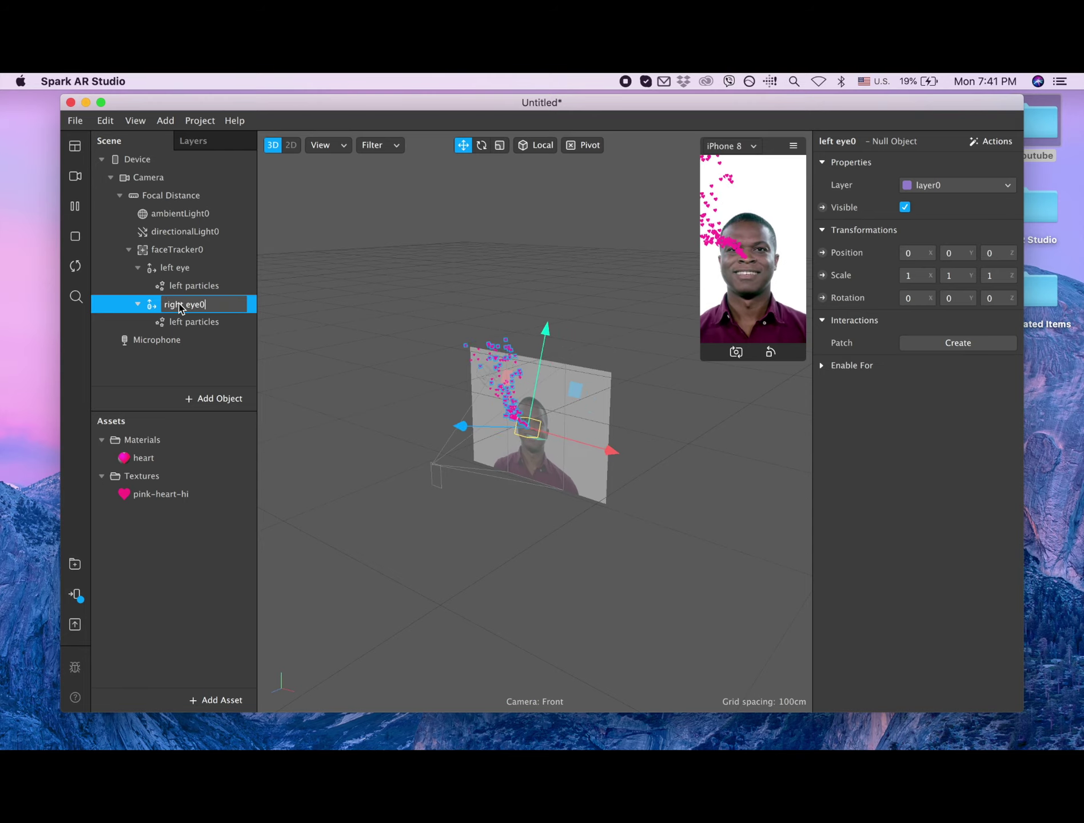
pyautogui.press('Return')
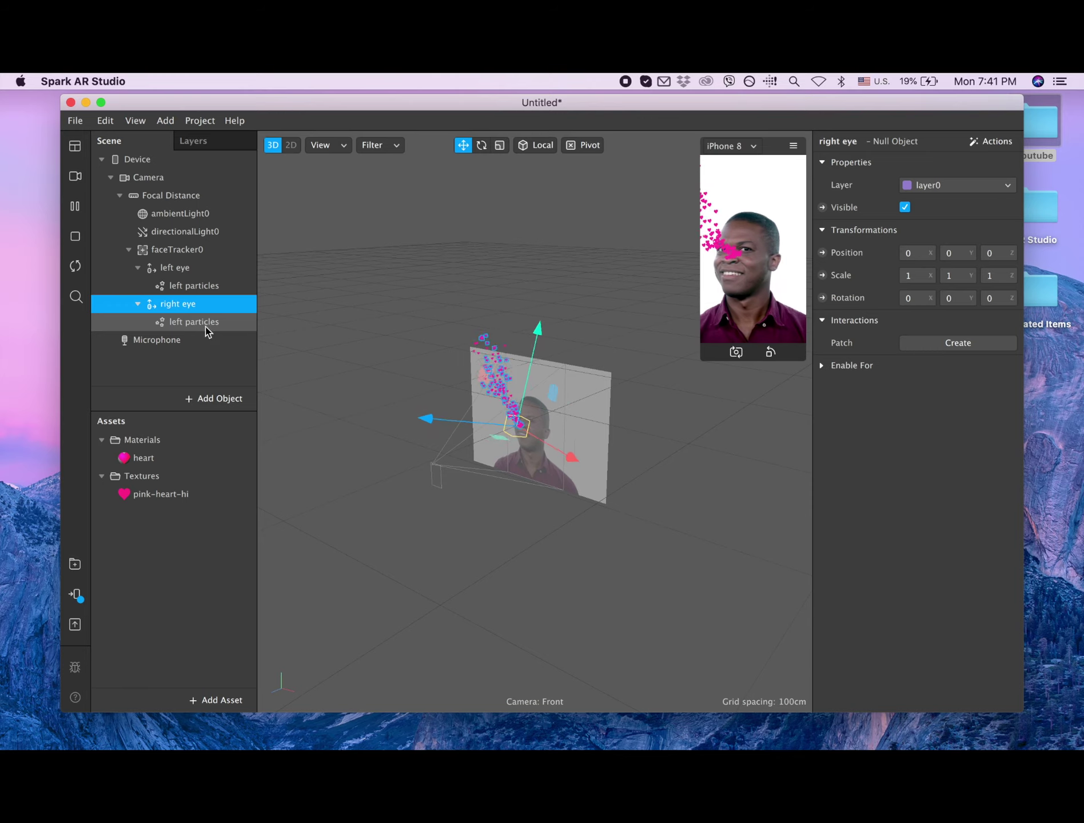
# Step: Rename the particle system under the right eye null object "right particles"
pyautogui.doubleClick(185, 323)
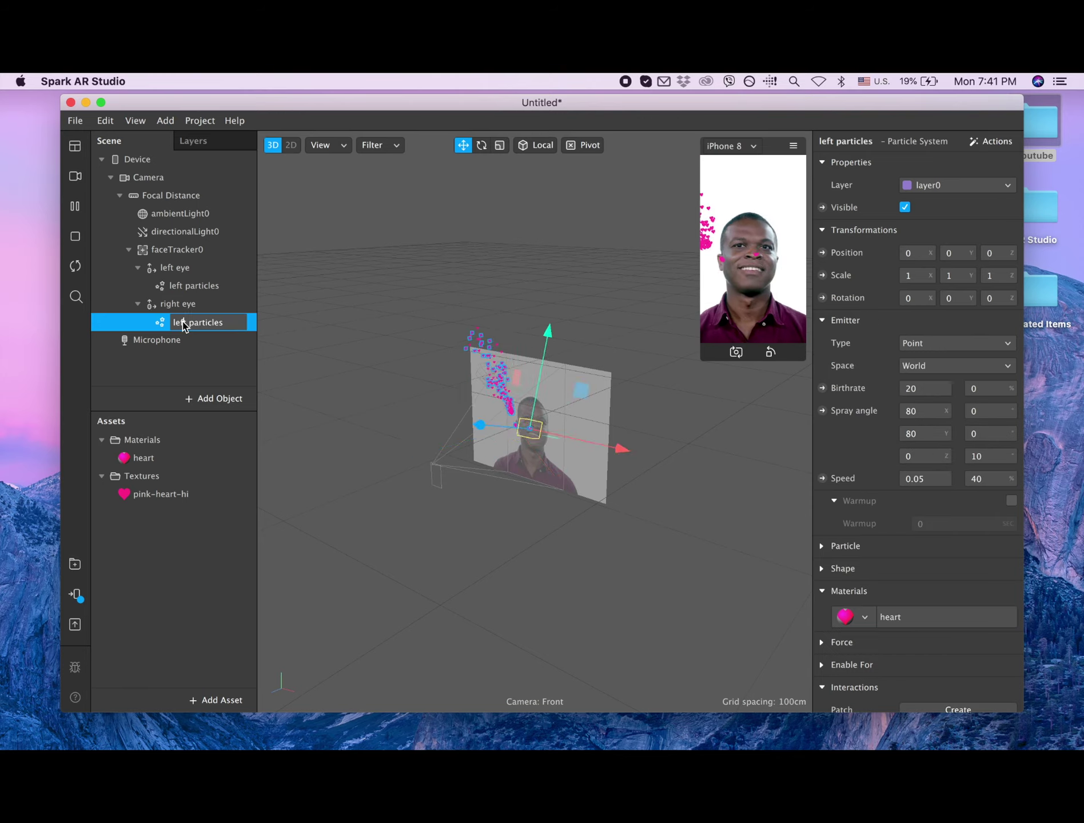
pyautogui.press('BackSpace')
pyautogui.press('BackSpace')
pyautogui.press('BackSpace')
pyautogui.press('BackSpace')
pyautogui.press('BackSpace')
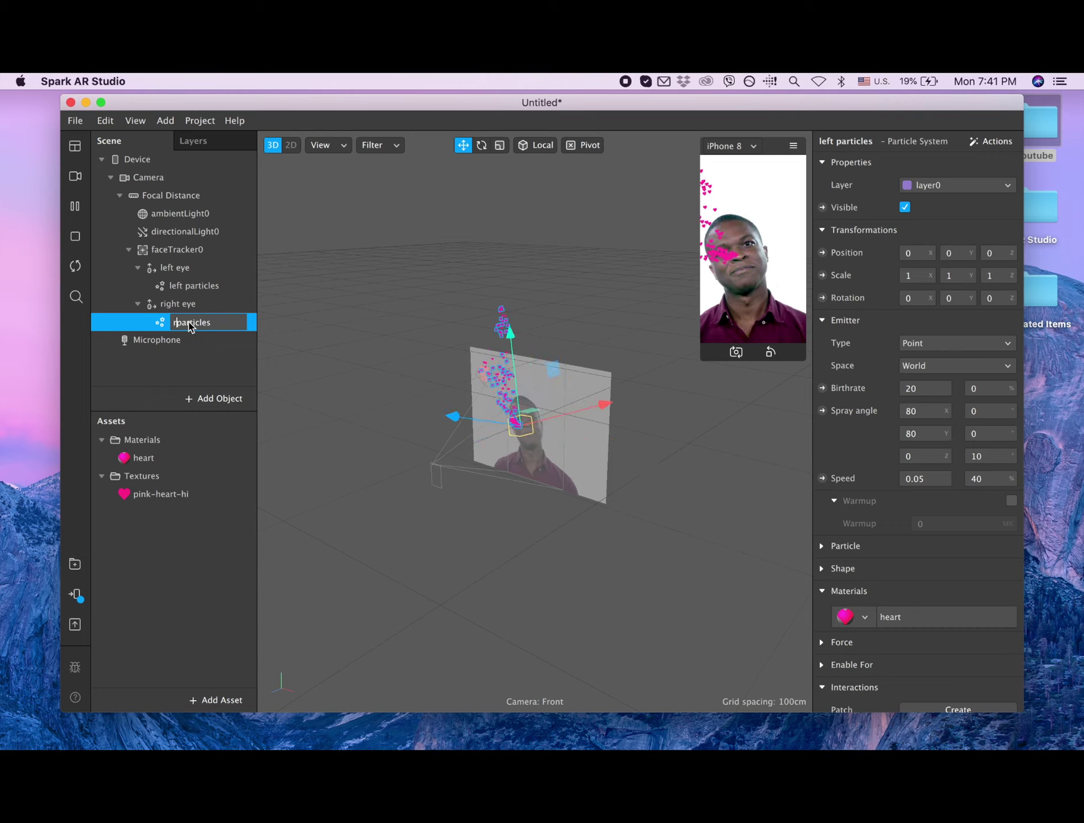
pyautogui.write('right')
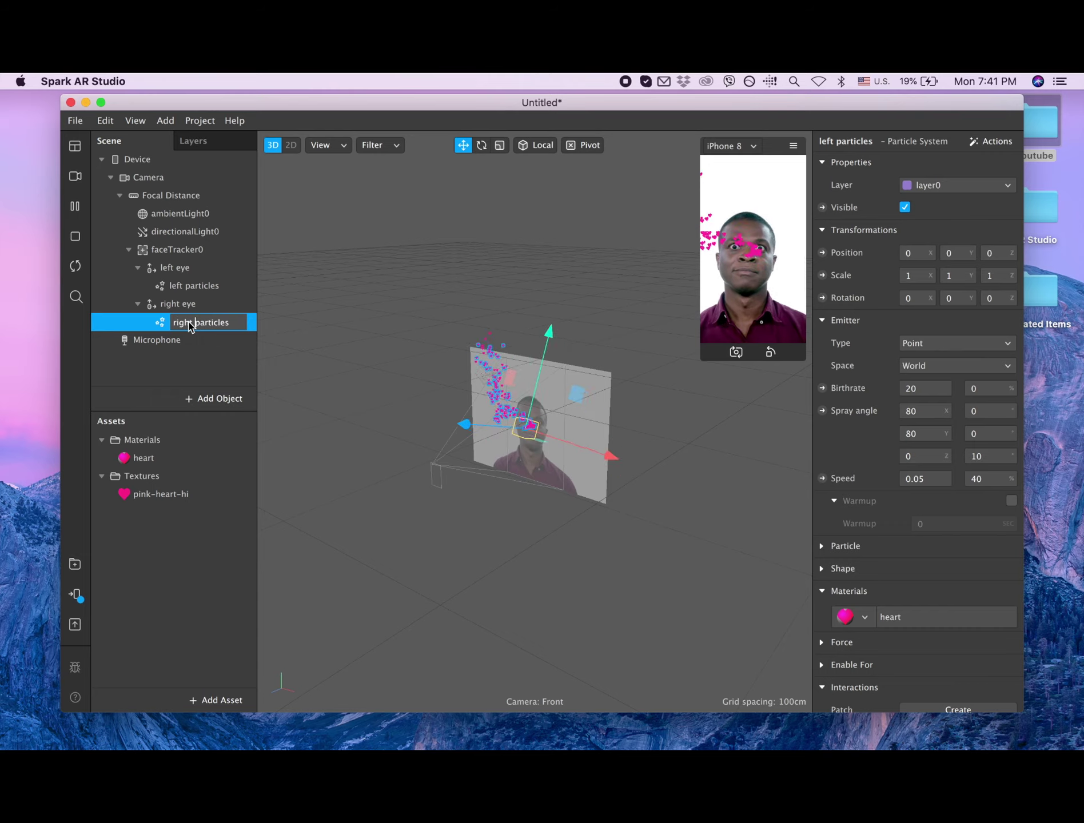
pyautogui.press('Return')
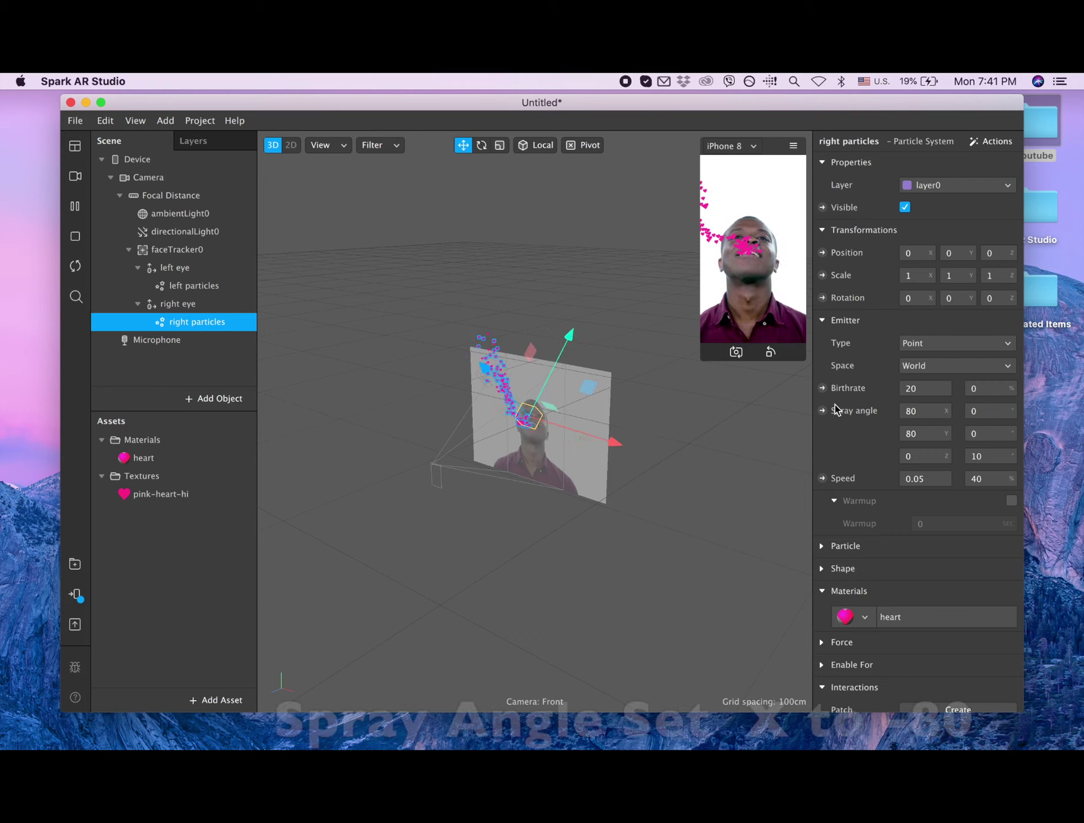
# Step: Set the right particles emitter's spray angle X to -80
pyautogui.click(907, 411)
pyautogui.write('-')
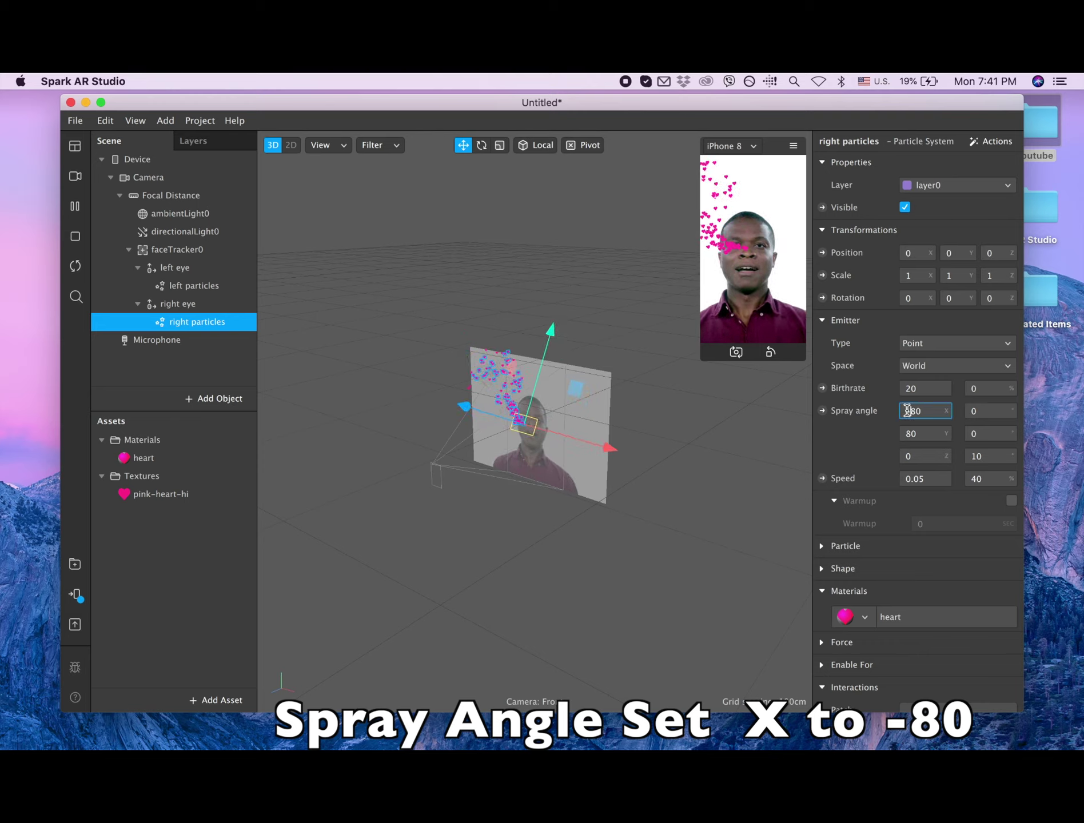
pyautogui.press('Return')
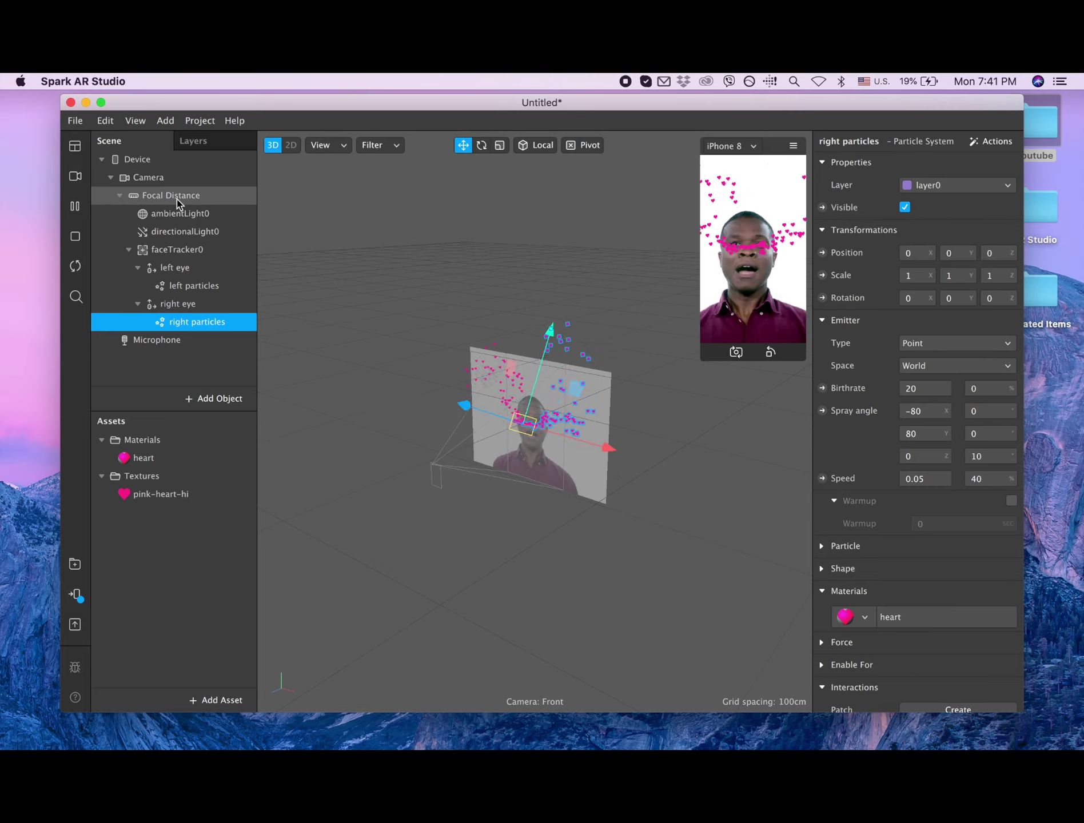
# Step: Show the Patch Editor and add faceTracker0 to it as a patch
pyautogui.click(139, 127)
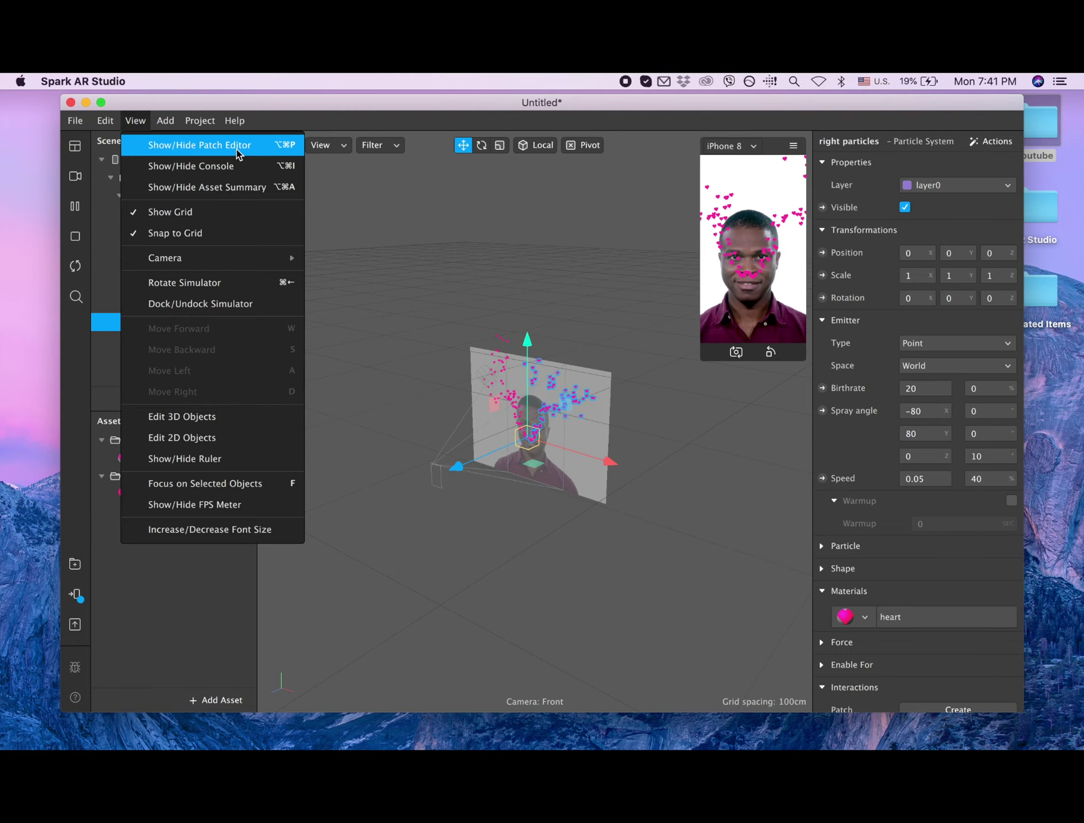
pyautogui.click(236, 150)
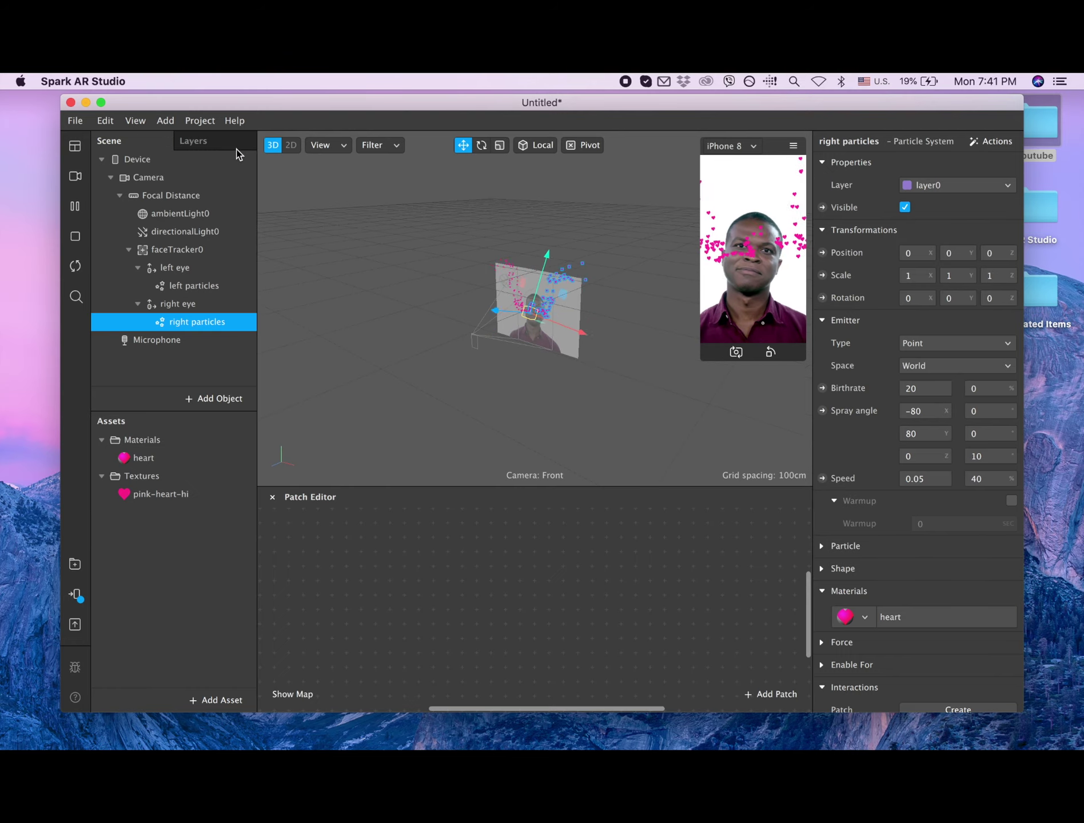
pyautogui.click(167, 254)
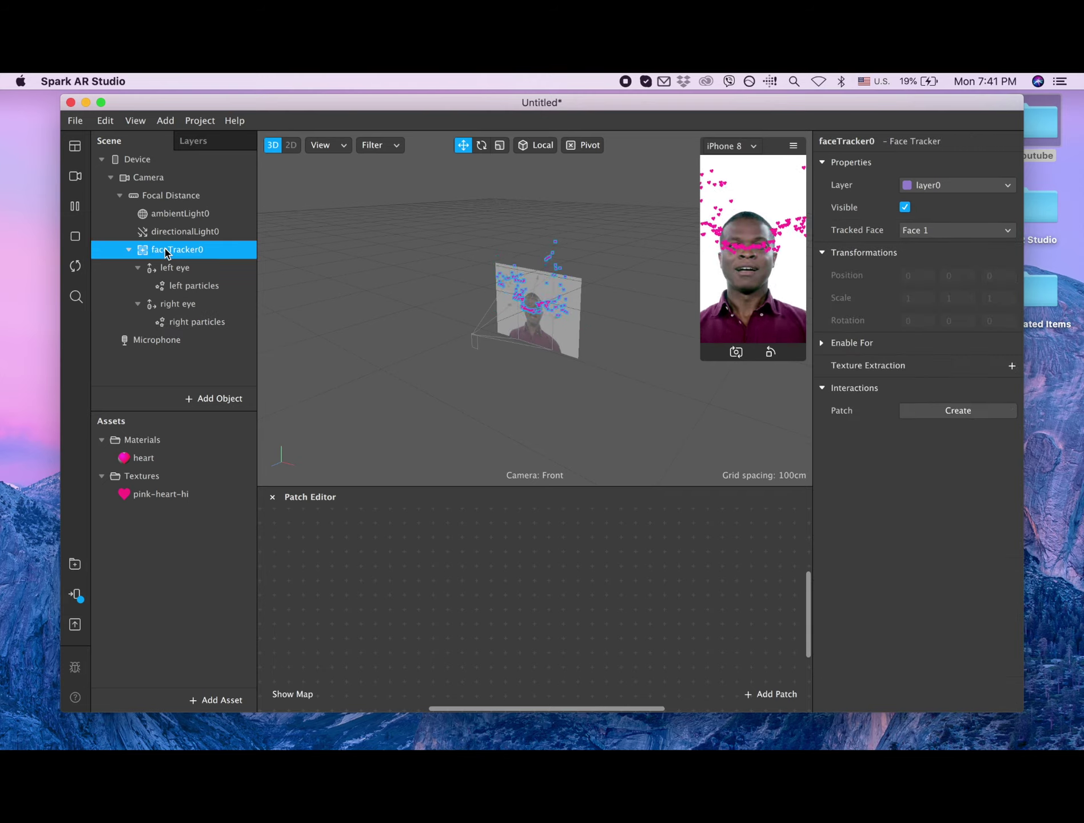
pyautogui.moveTo(167, 254); pyautogui.dragTo(331, 563)
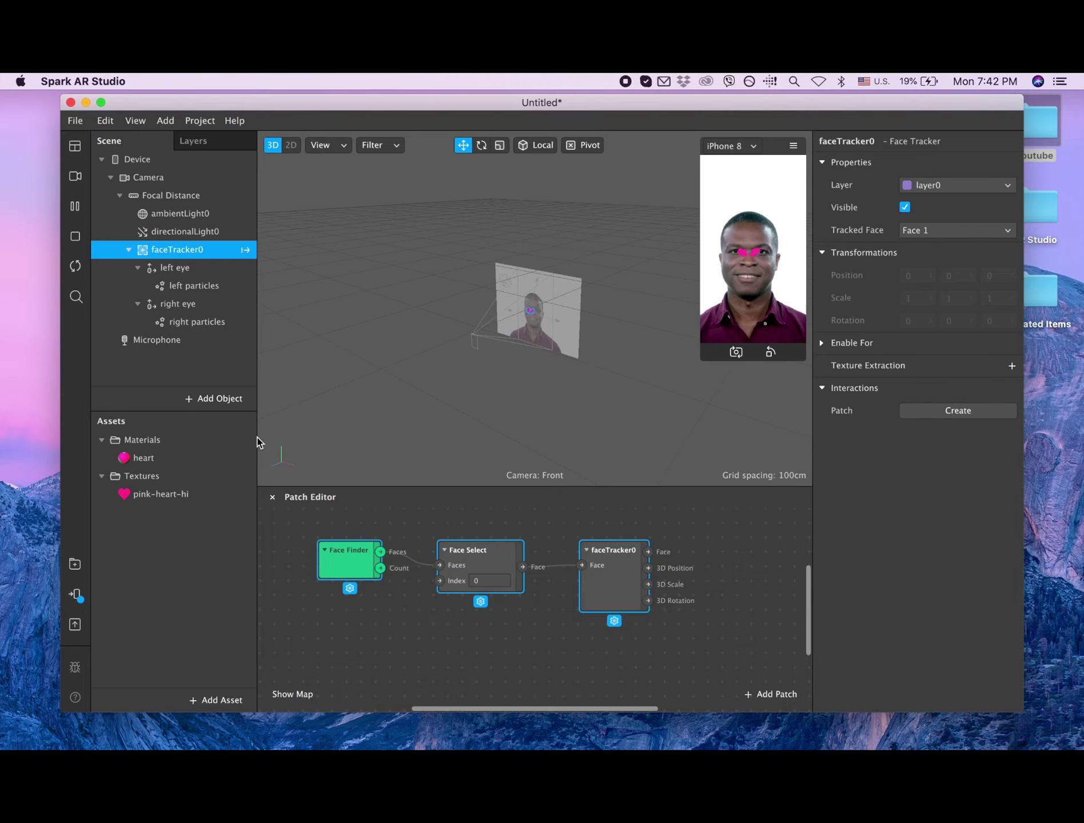
# Step: Maximize the application window and enlarge the Patch Editor area to make room for more patches
pyautogui.doubleClick(103, 100)
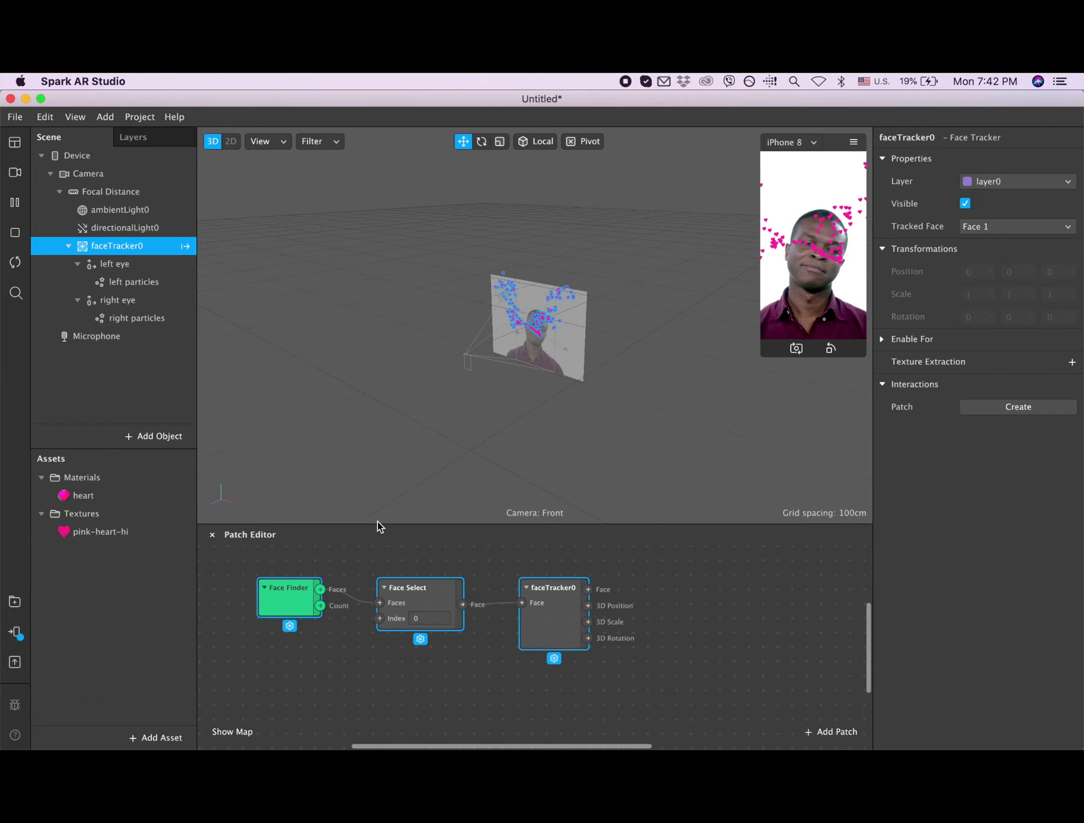
pyautogui.moveTo(375, 521); pyautogui.dragTo(392, 284)
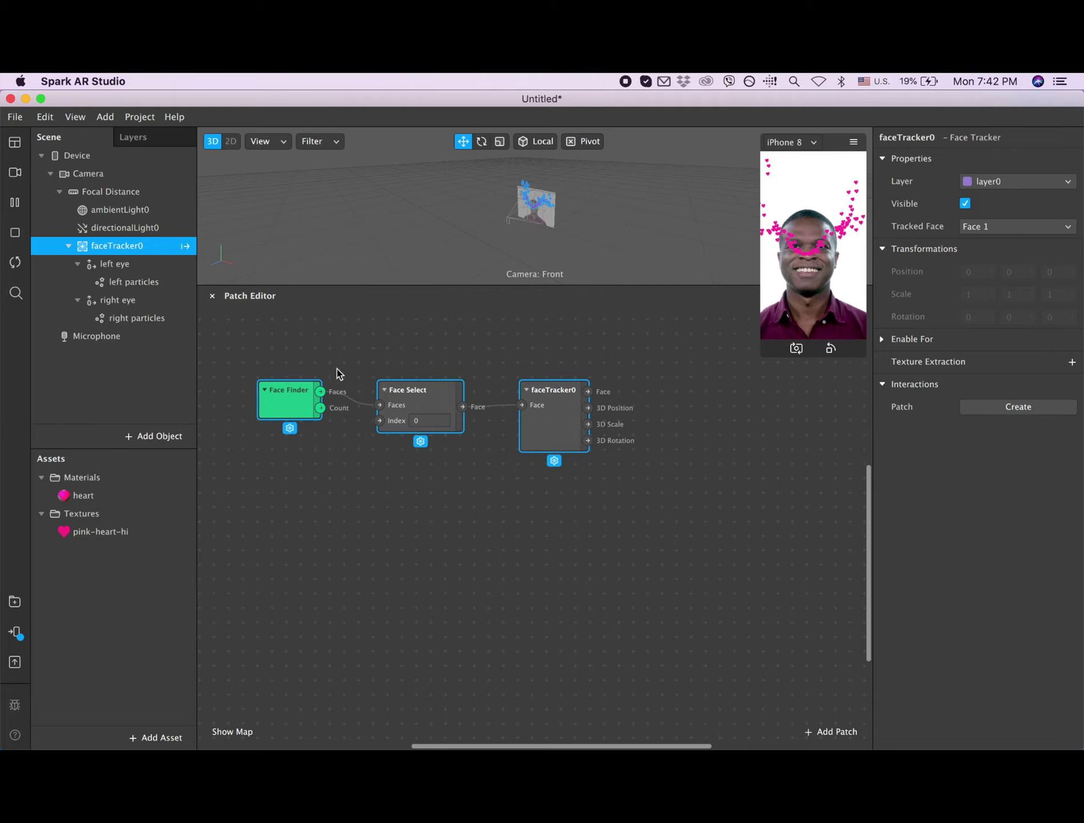
pyautogui.hscroll(3, 272, 397)
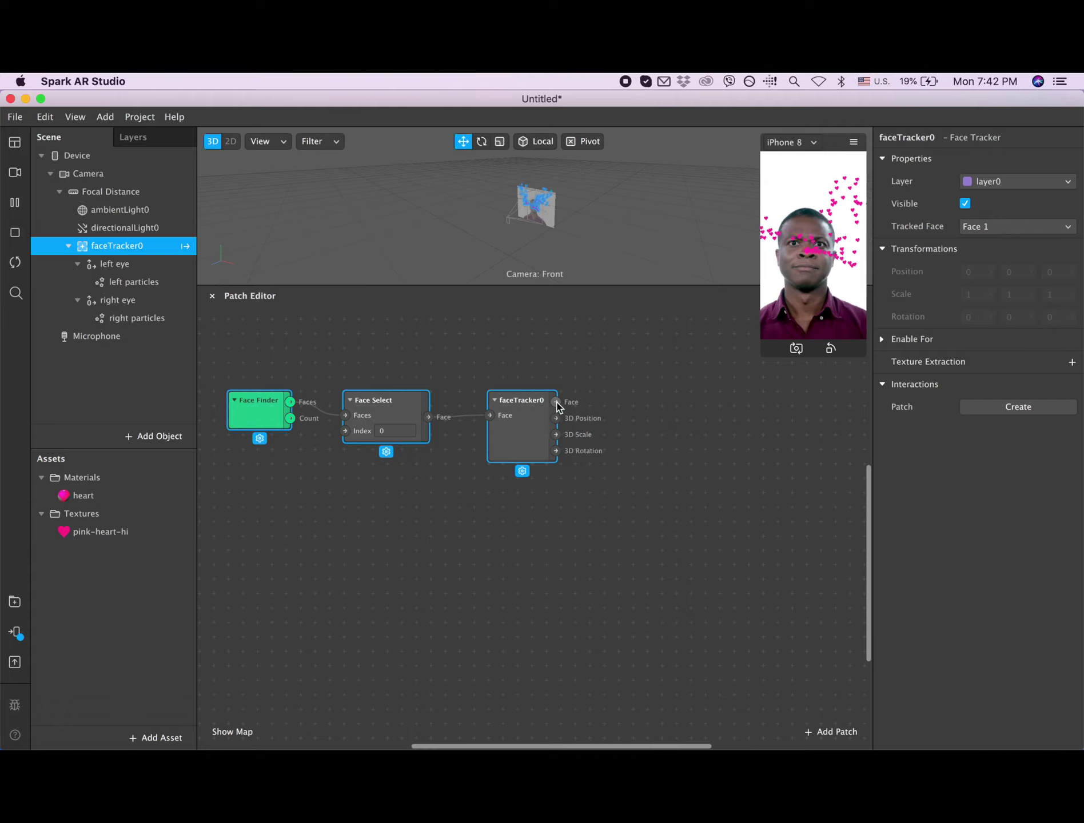
# Step: Add an Eyelid patch connected to the Face output of the faceTracker0 patch
pyautogui.moveTo(557, 403); pyautogui.dragTo(644, 402)
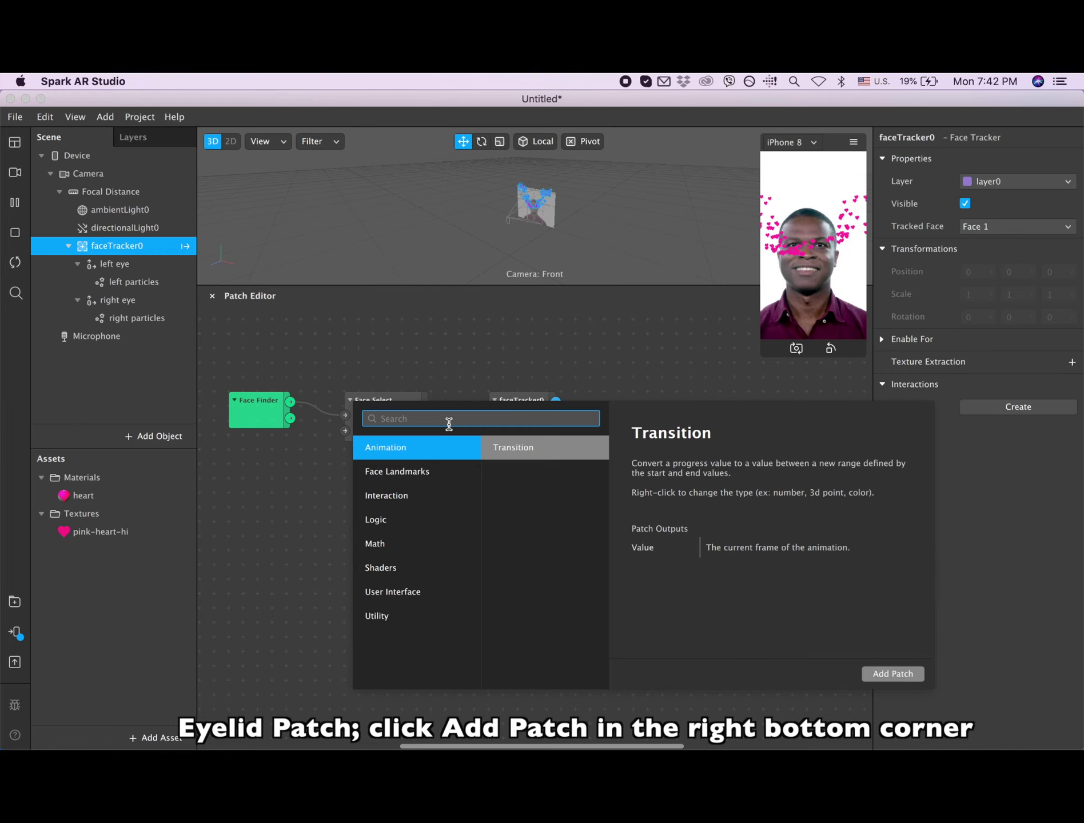
pyautogui.write('eye')
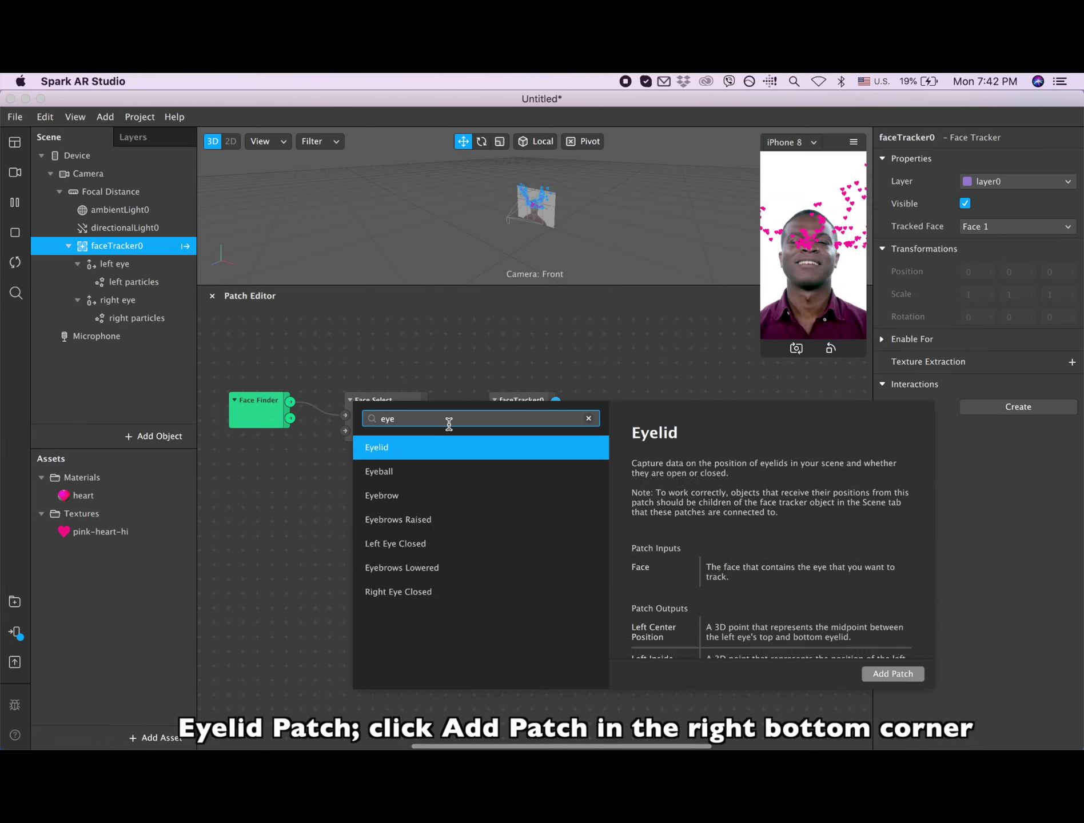
pyautogui.doubleClick(426, 454)
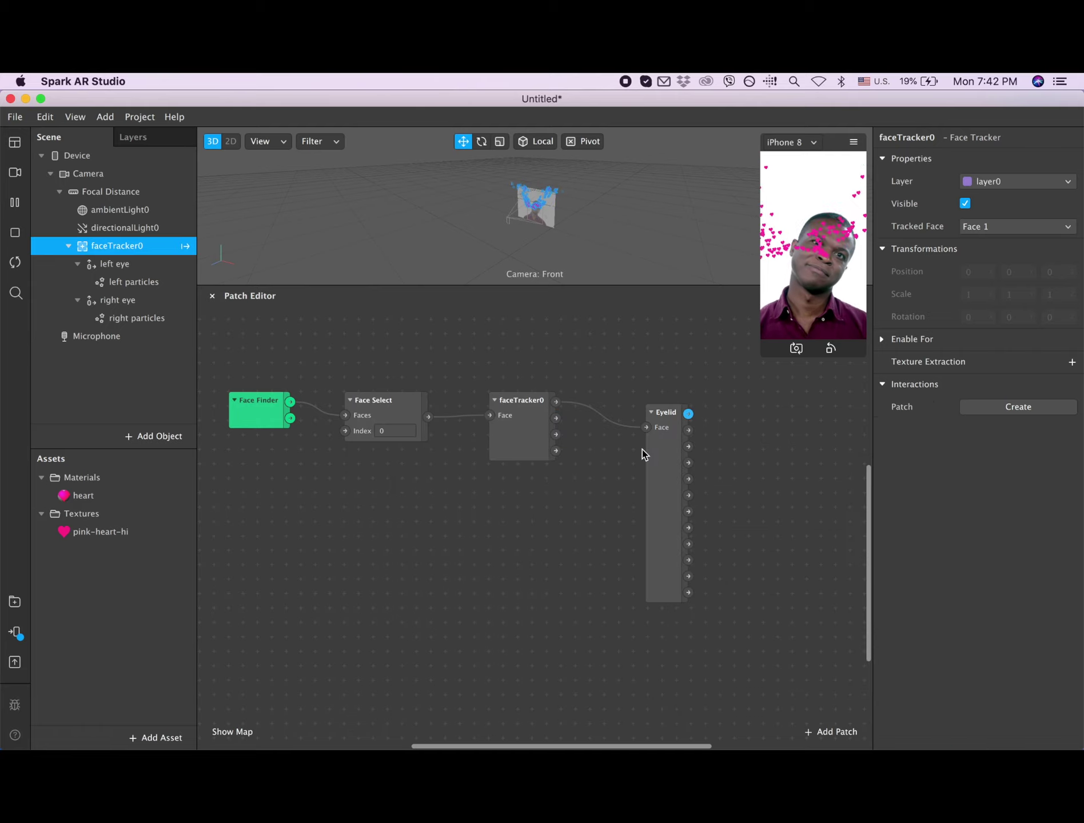
# Step: Create 3D position patches for the left eye and right eye null objects, placing the left eye patch beside the Eyelid patch's first outputs
pyautogui.scroll(5, 690, 486)
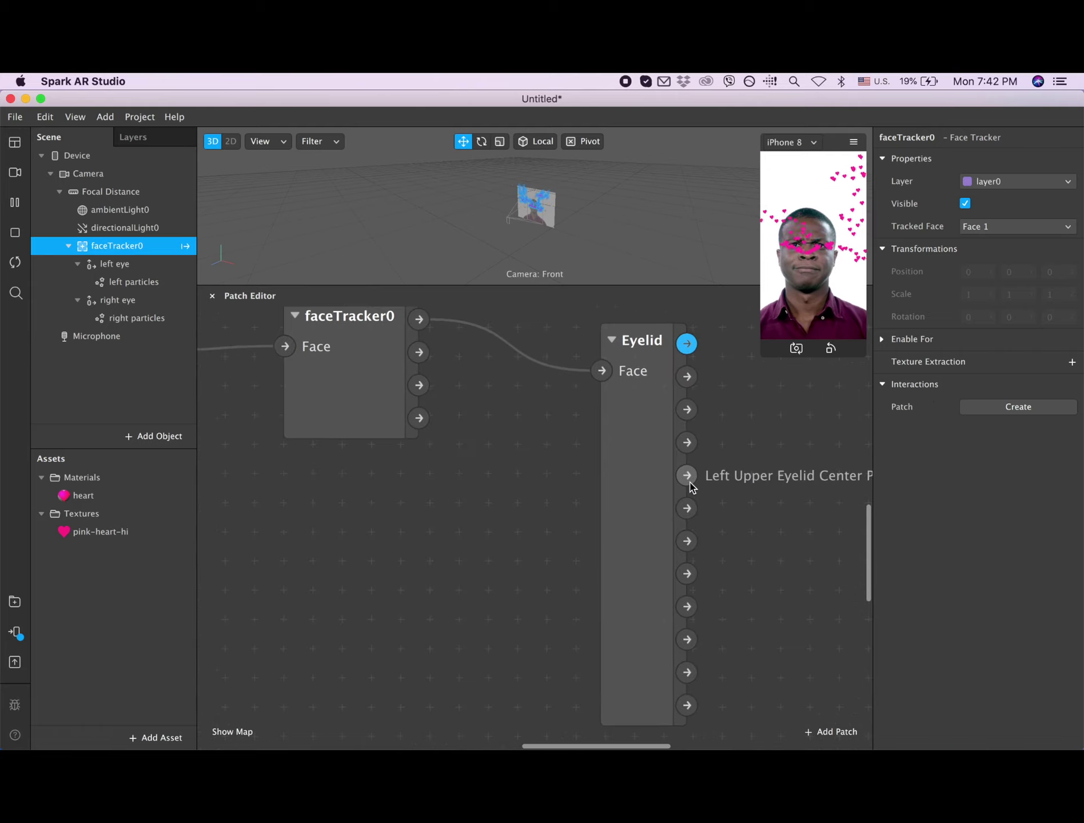
pyautogui.scroll(-3, 689, 484)
pyautogui.click(641, 470)
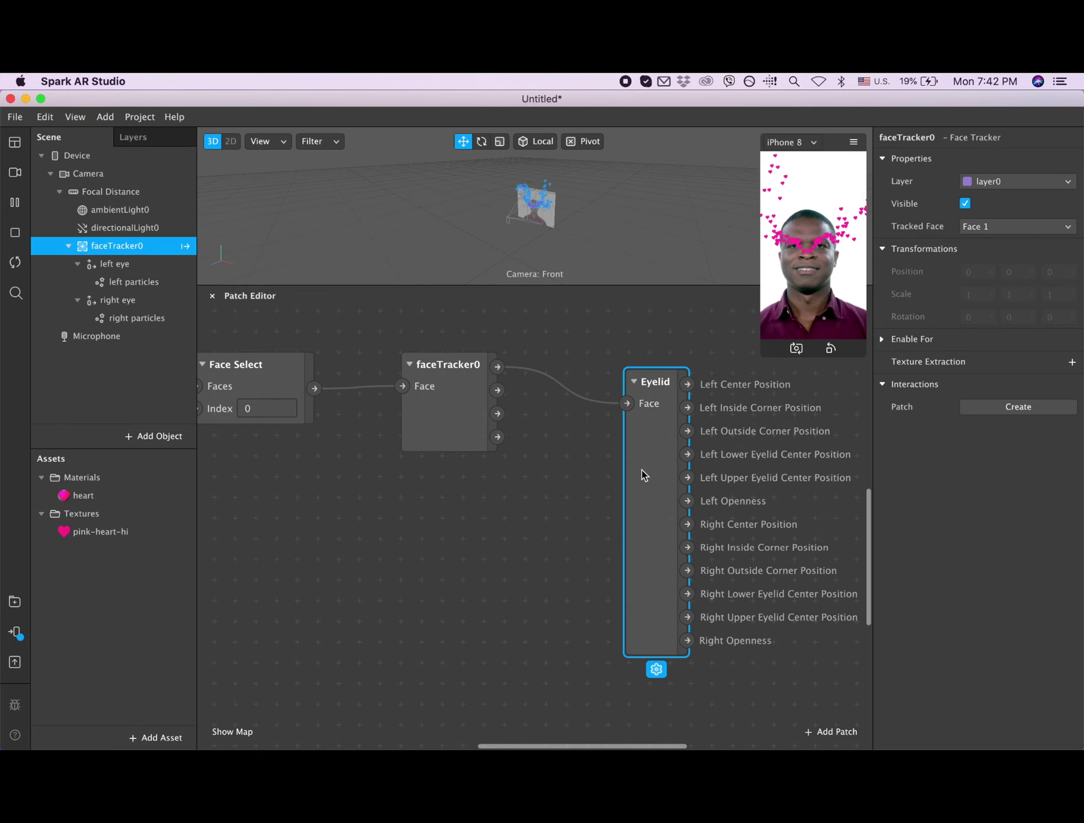
pyautogui.hscroll(5, 641, 470)
pyautogui.hscroll(4, 641, 470)
pyautogui.scroll(4, 640, 470)
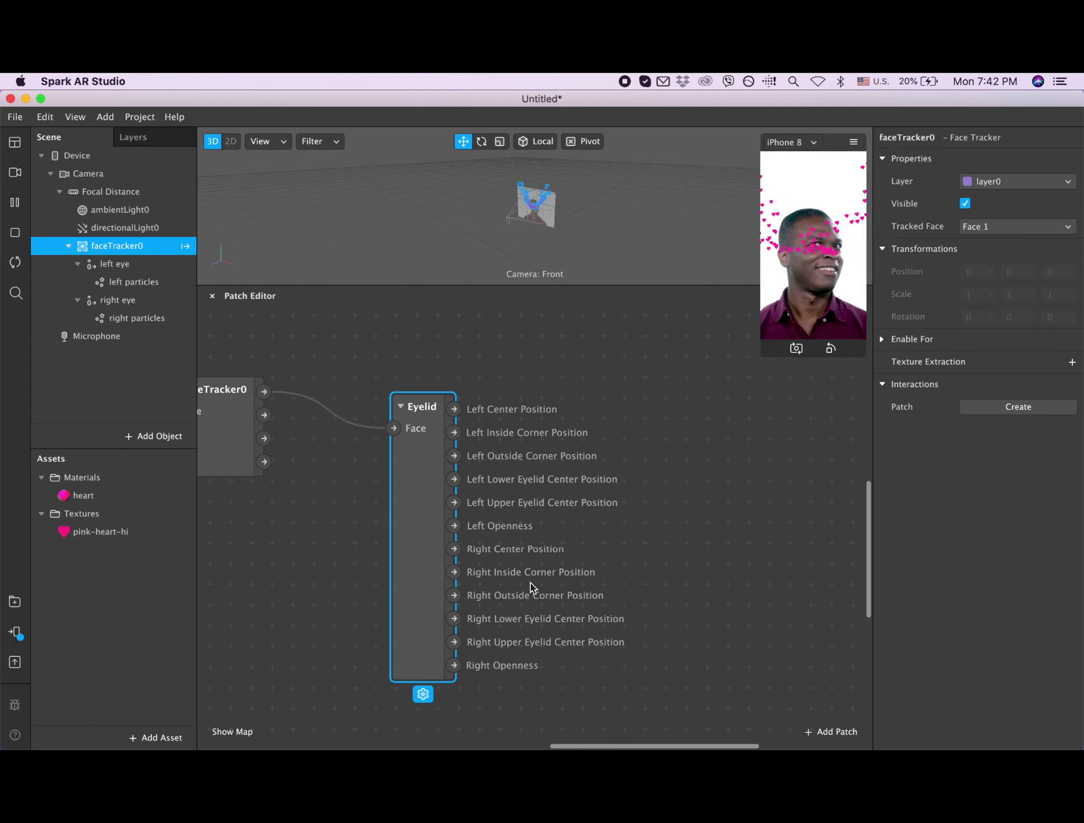
pyautogui.click(142, 269)
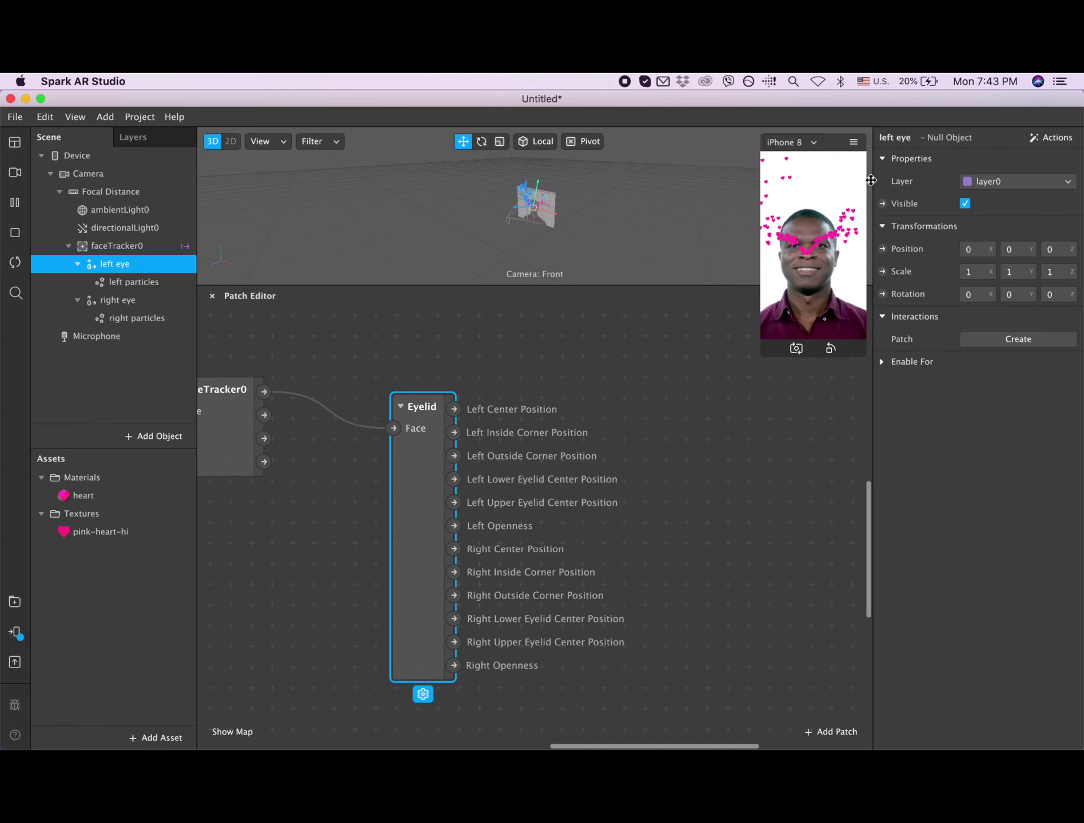
pyautogui.click(883, 249)
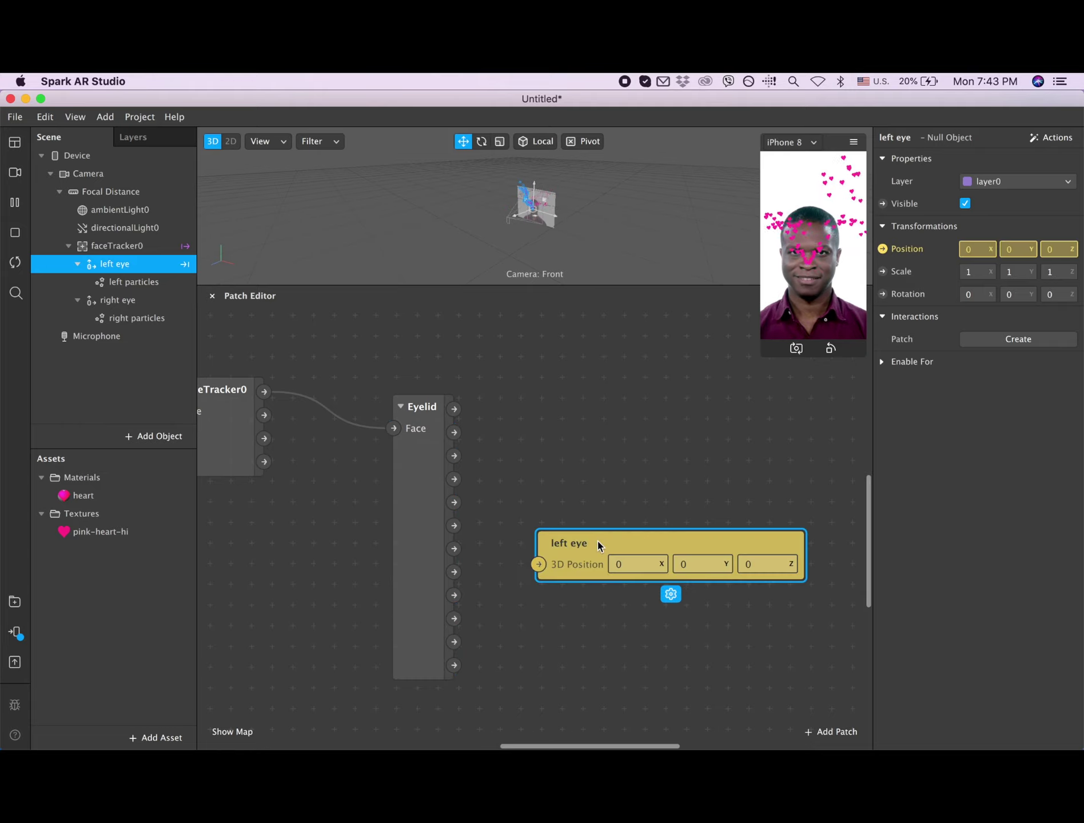
pyautogui.moveTo(596, 541); pyautogui.dragTo(600, 423)
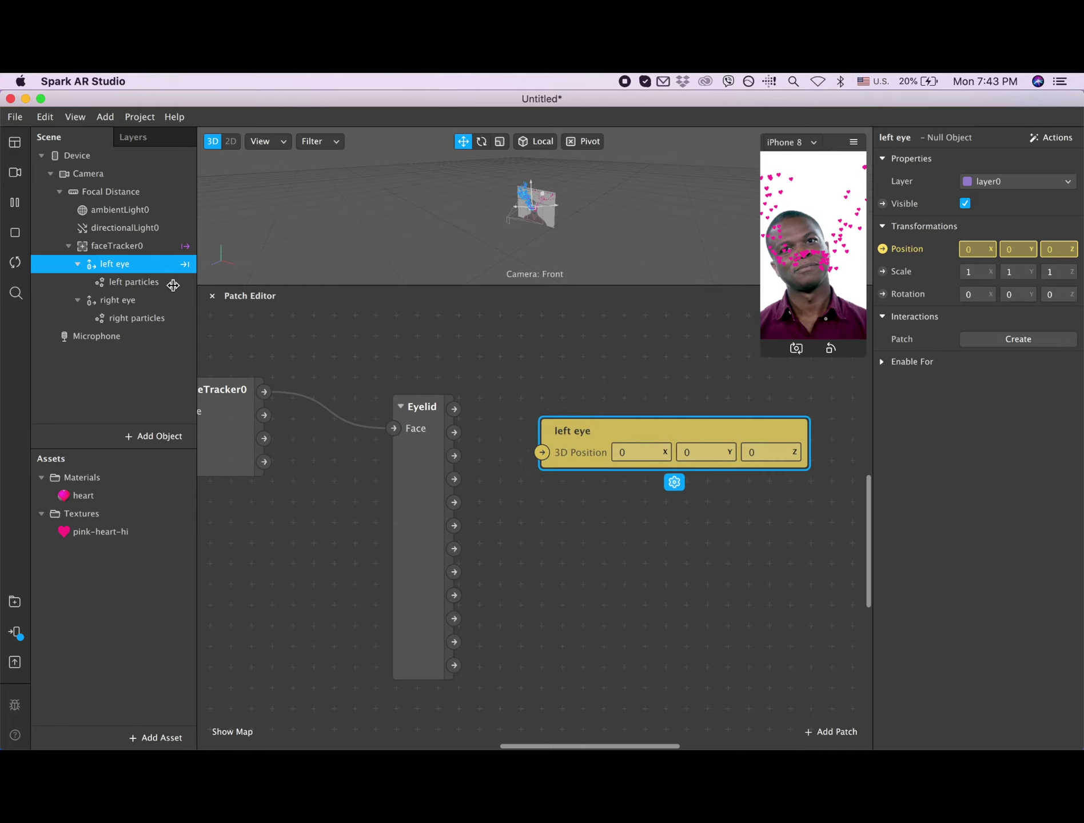
pyautogui.click(136, 305)
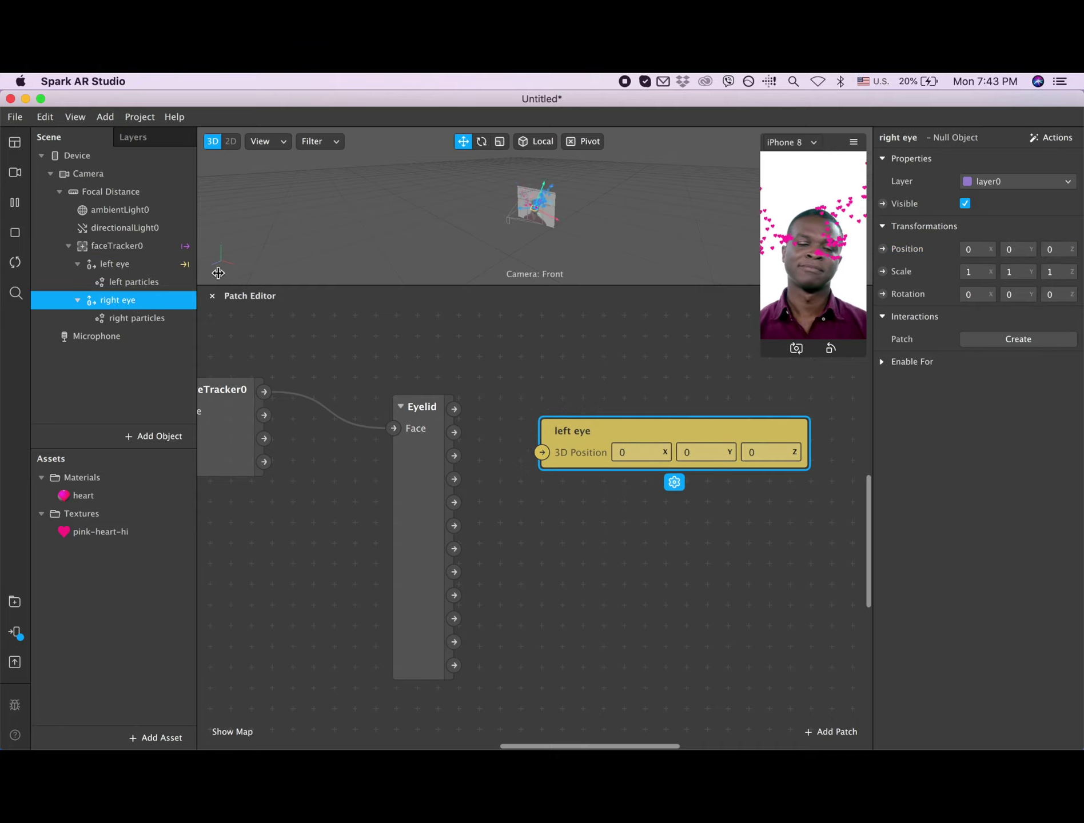
pyautogui.click(883, 249)
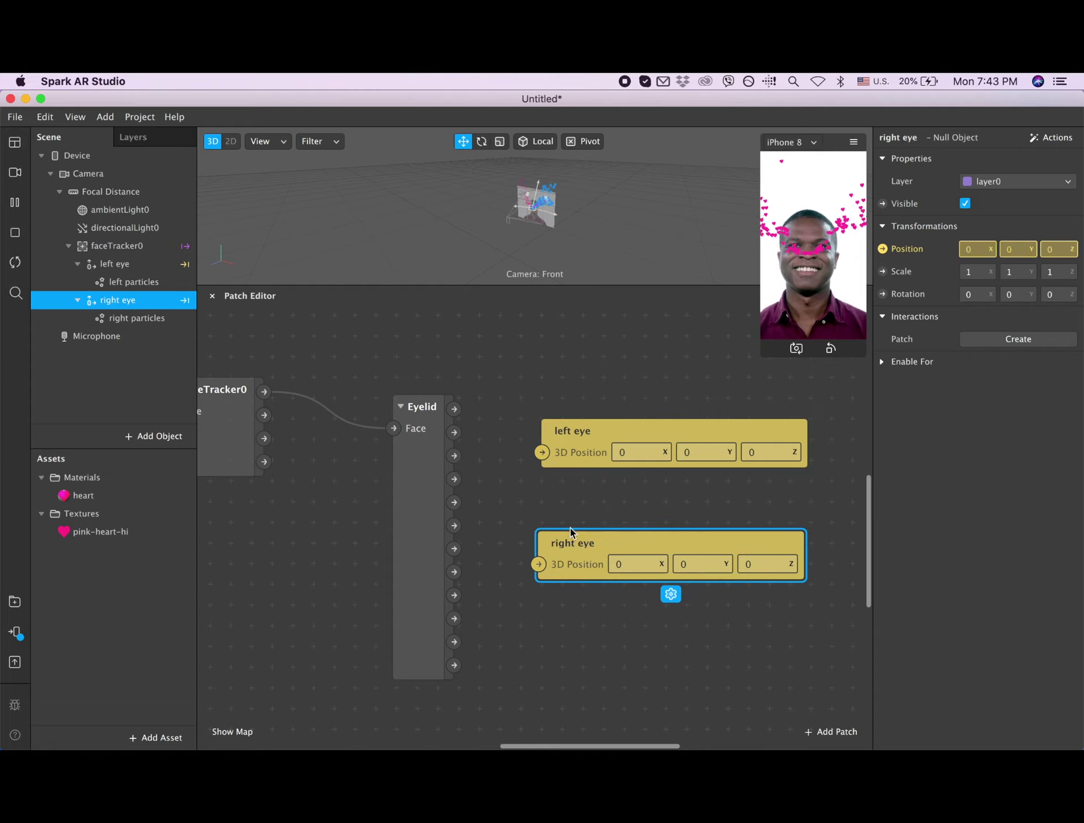
# Step: Align the right eye patch and connect the Eyelid patch's left and right outside corner positions to the matching eye patches' 3D Position inputs
pyautogui.moveTo(592, 540); pyautogui.dragTo(607, 545)
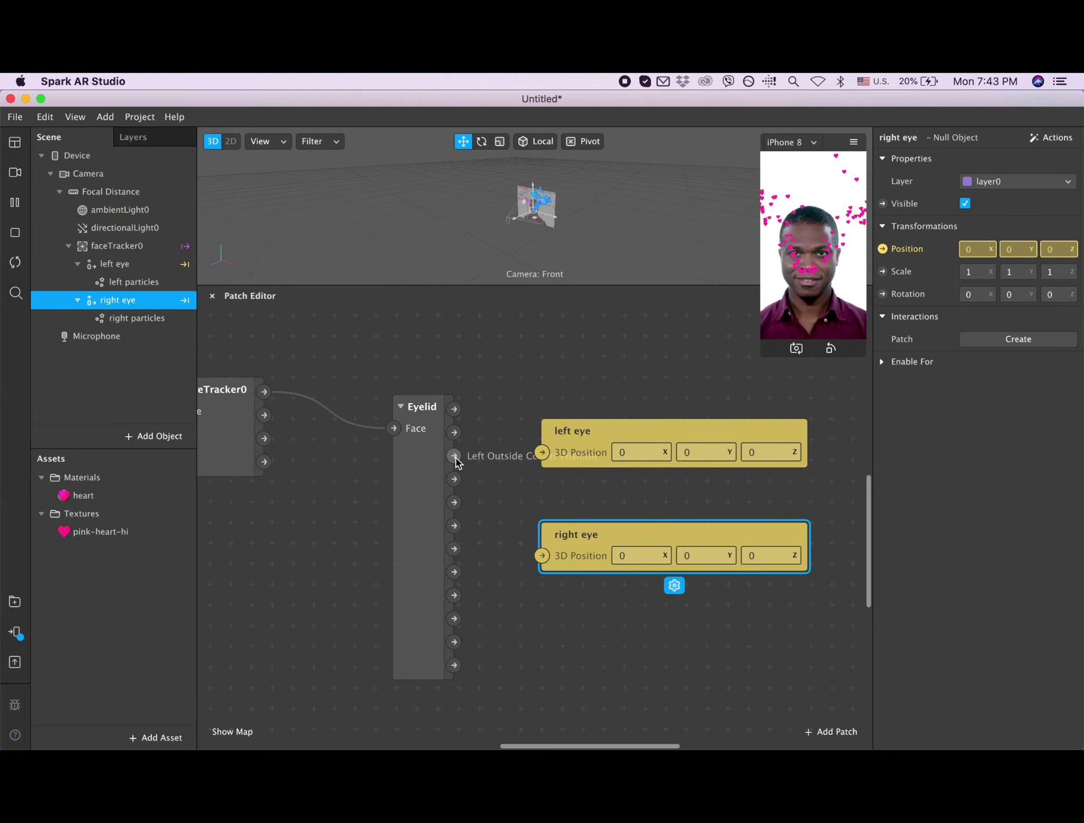
pyautogui.moveTo(455, 457); pyautogui.dragTo(543, 455)
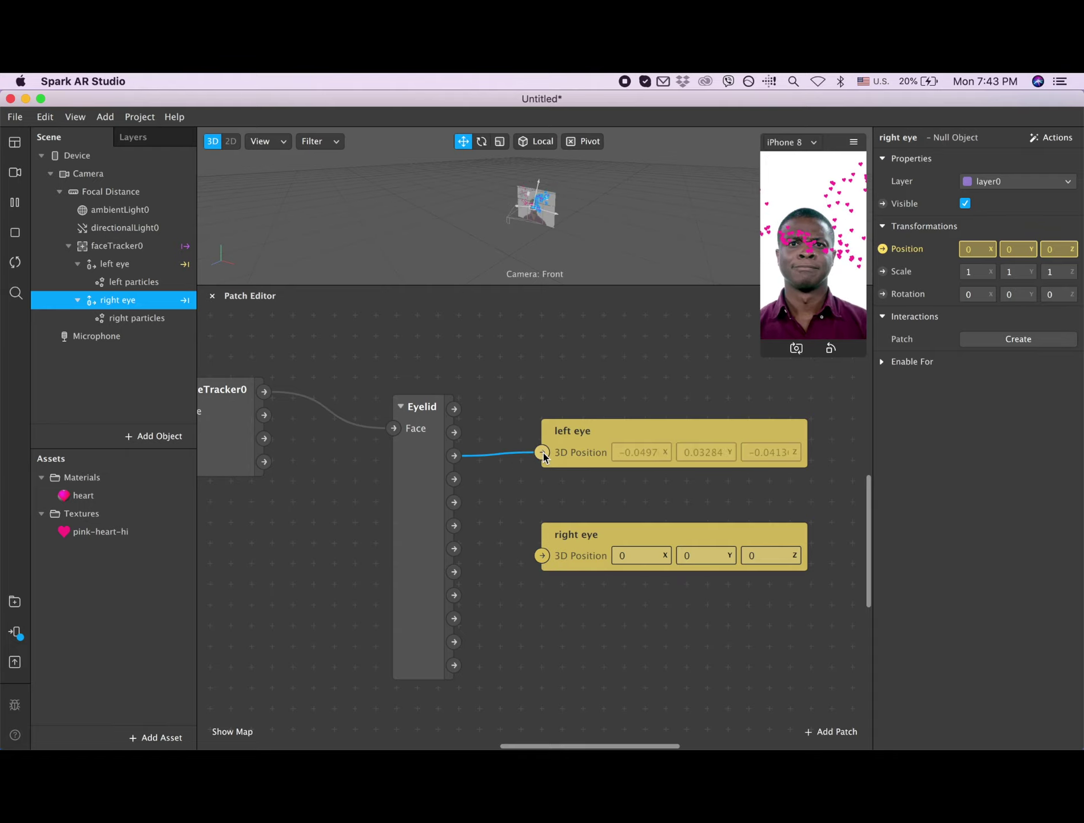
pyautogui.click(455, 619)
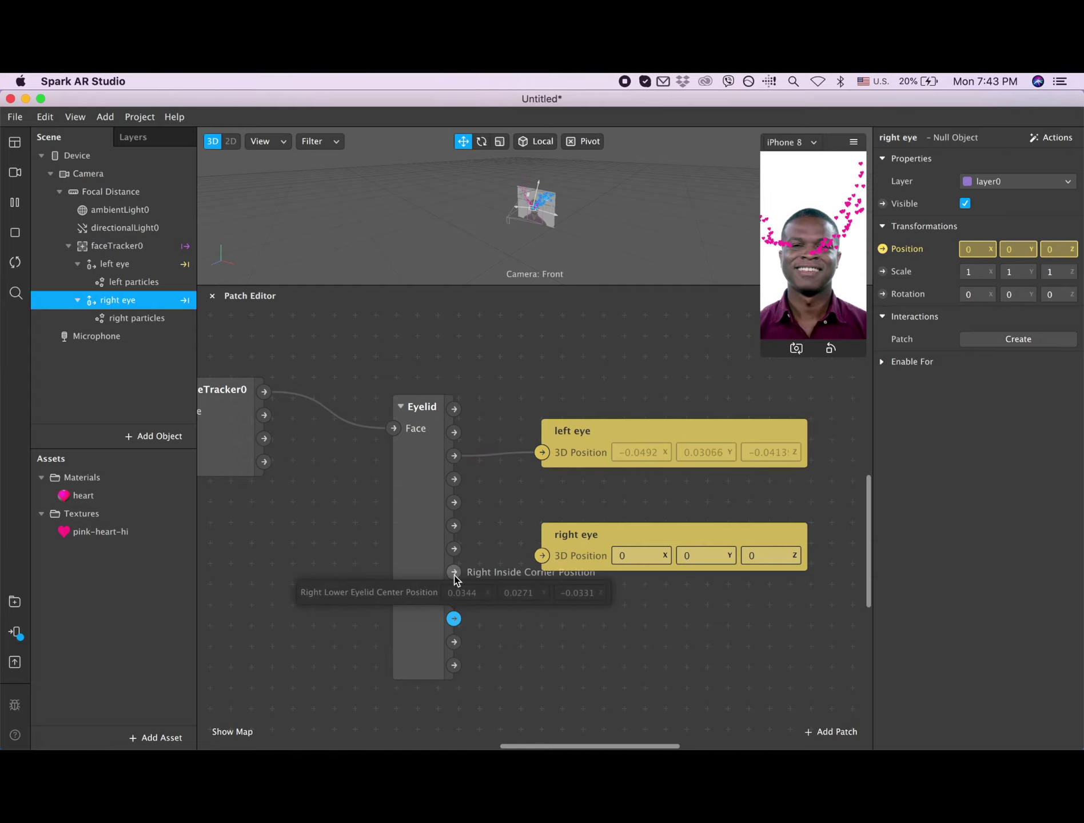
pyautogui.click(528, 637)
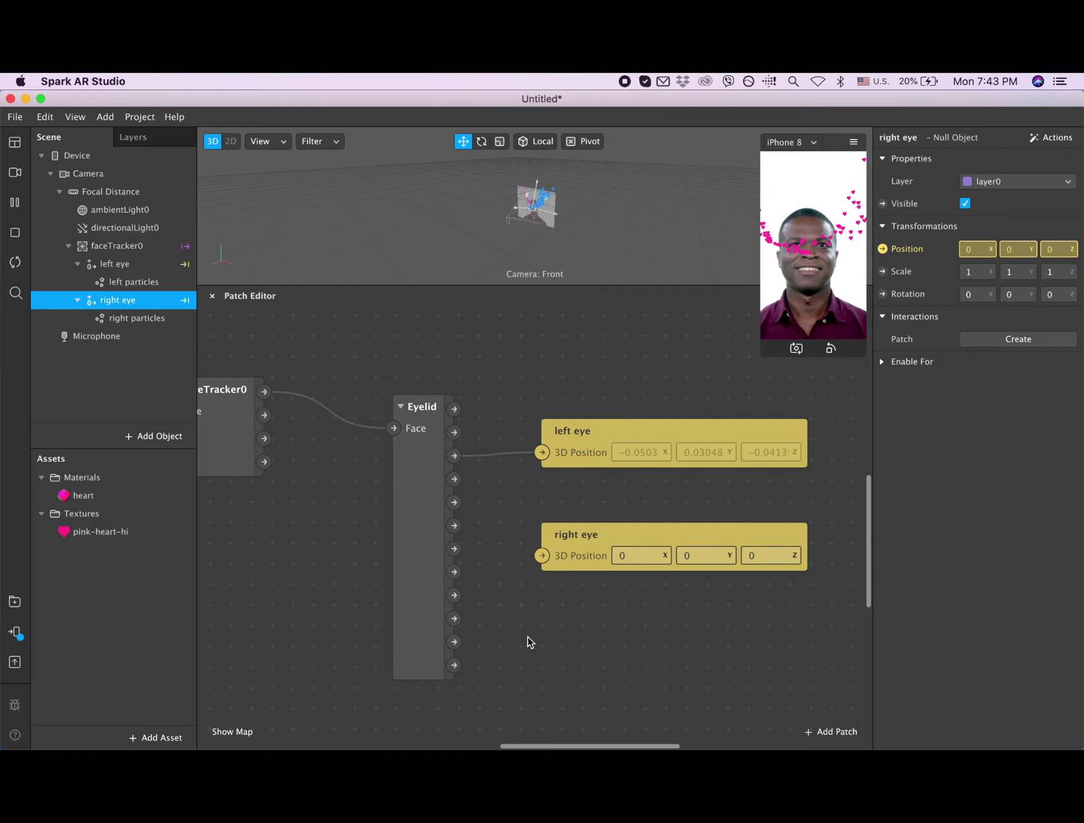
pyautogui.moveTo(455, 595); pyautogui.dragTo(541, 558)
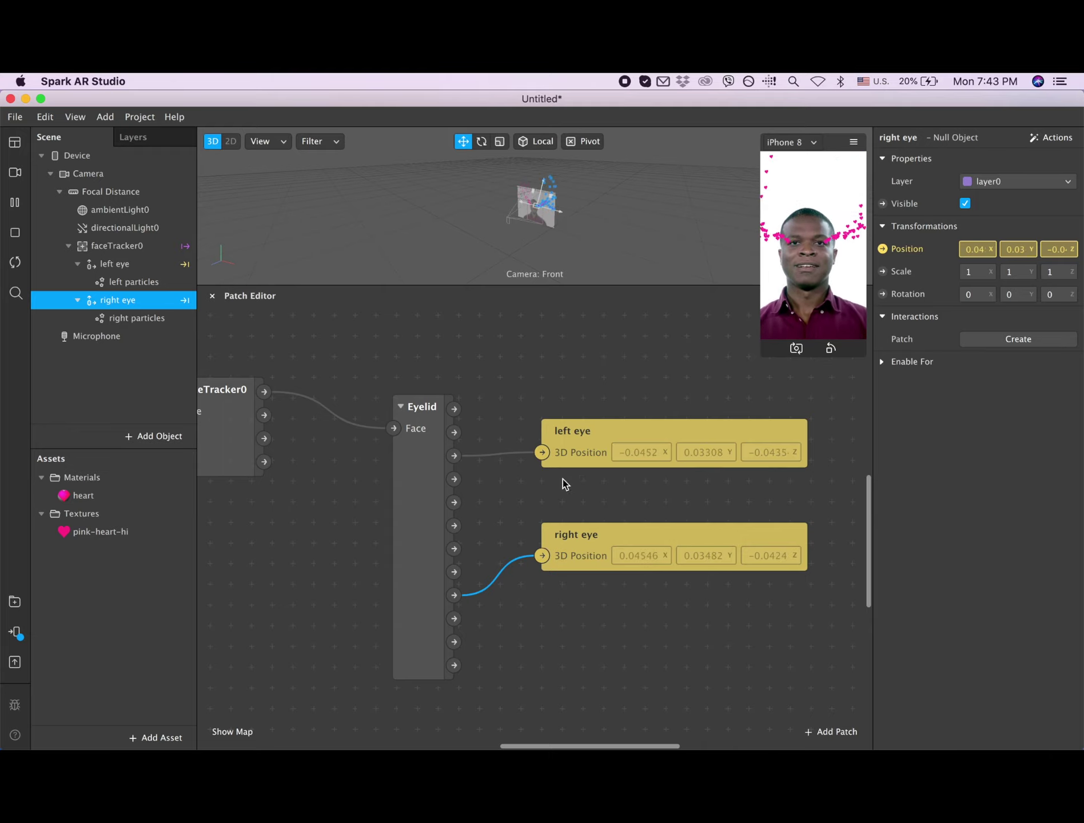
# Step: Add a Blink patch below the face patches, fed by the Face output of the faceTracker0 patch
pyautogui.scroll(-4, 377, 438)
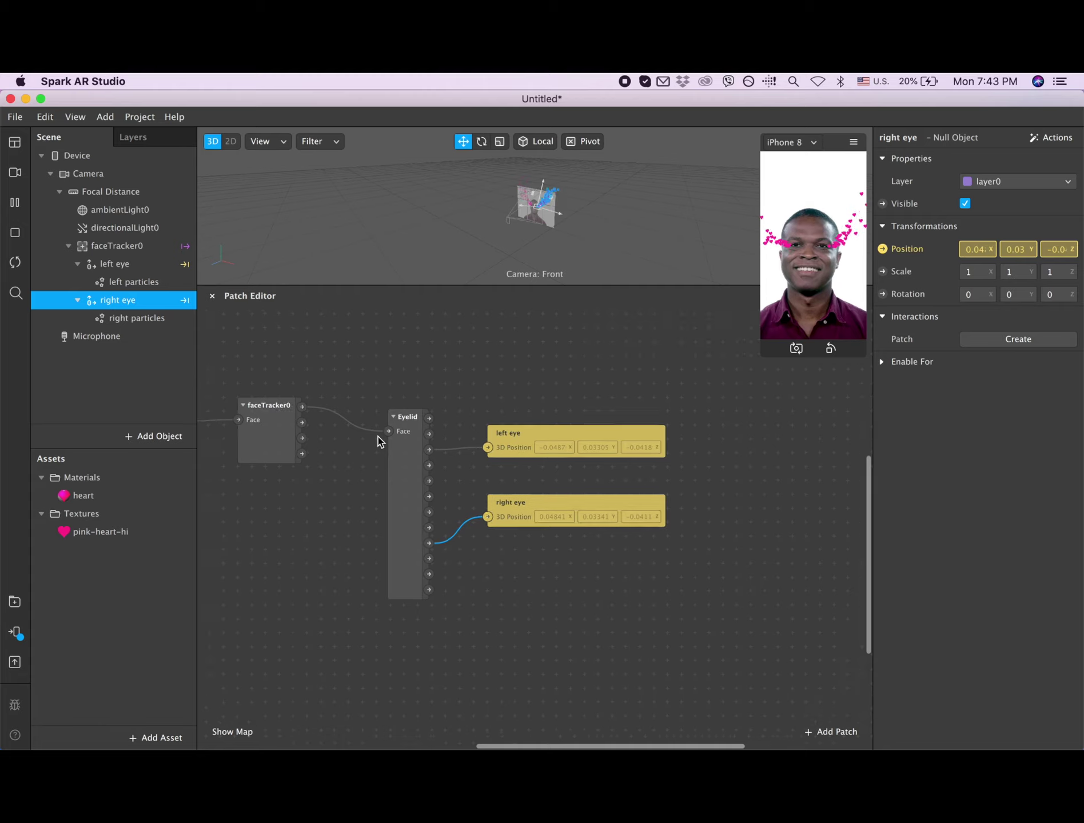
pyautogui.hscroll(-3, 378, 438)
pyautogui.hscroll(-3, 377, 438)
pyautogui.scroll(1, 377, 437)
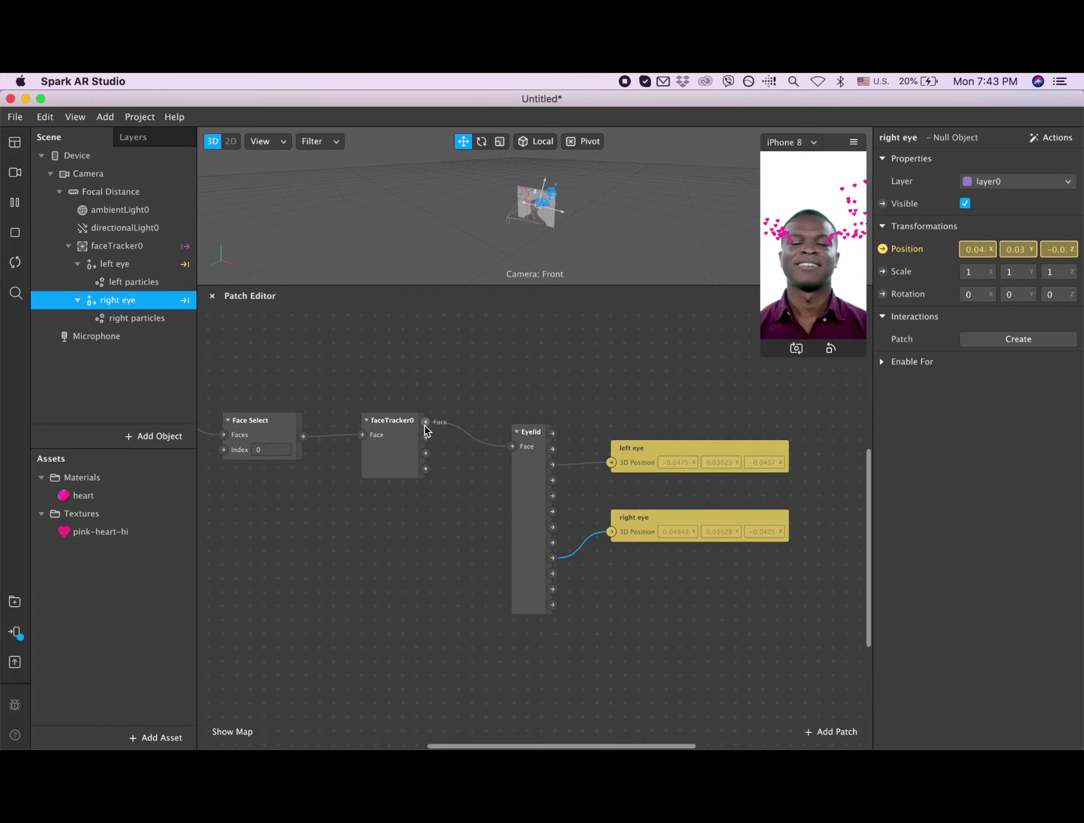
pyautogui.moveTo(425, 426); pyautogui.dragTo(273, 623)
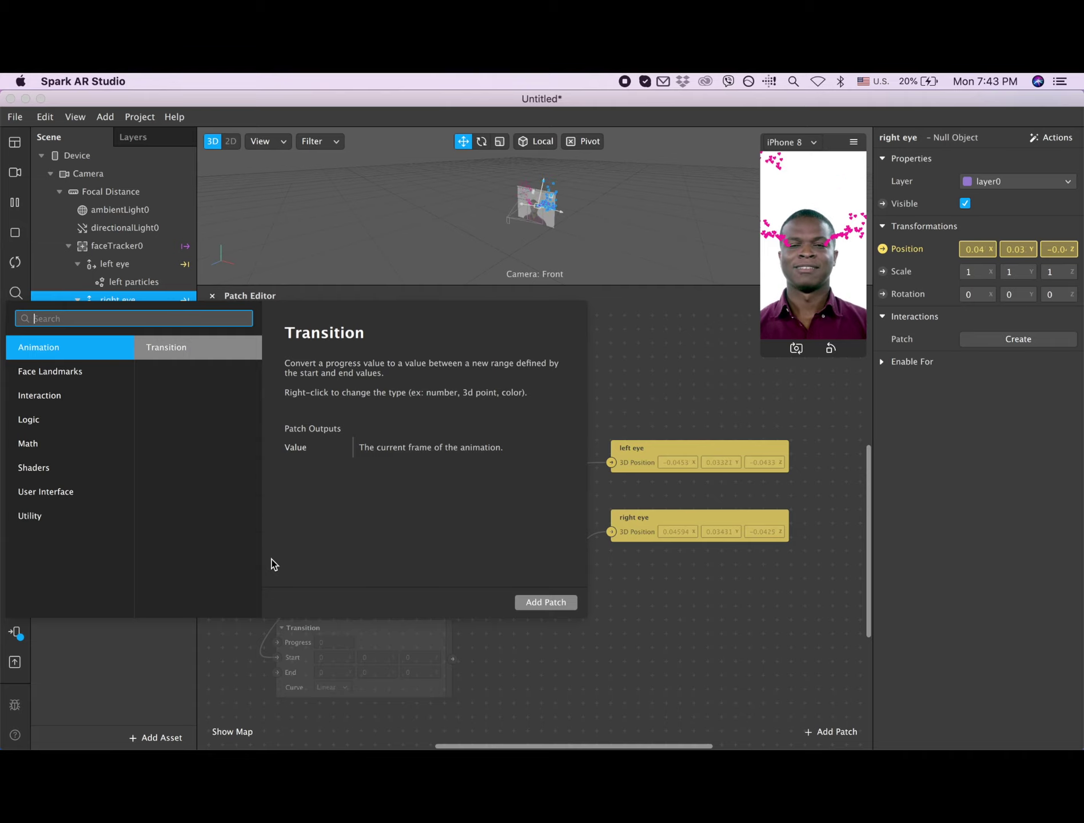
pyautogui.write('bl')
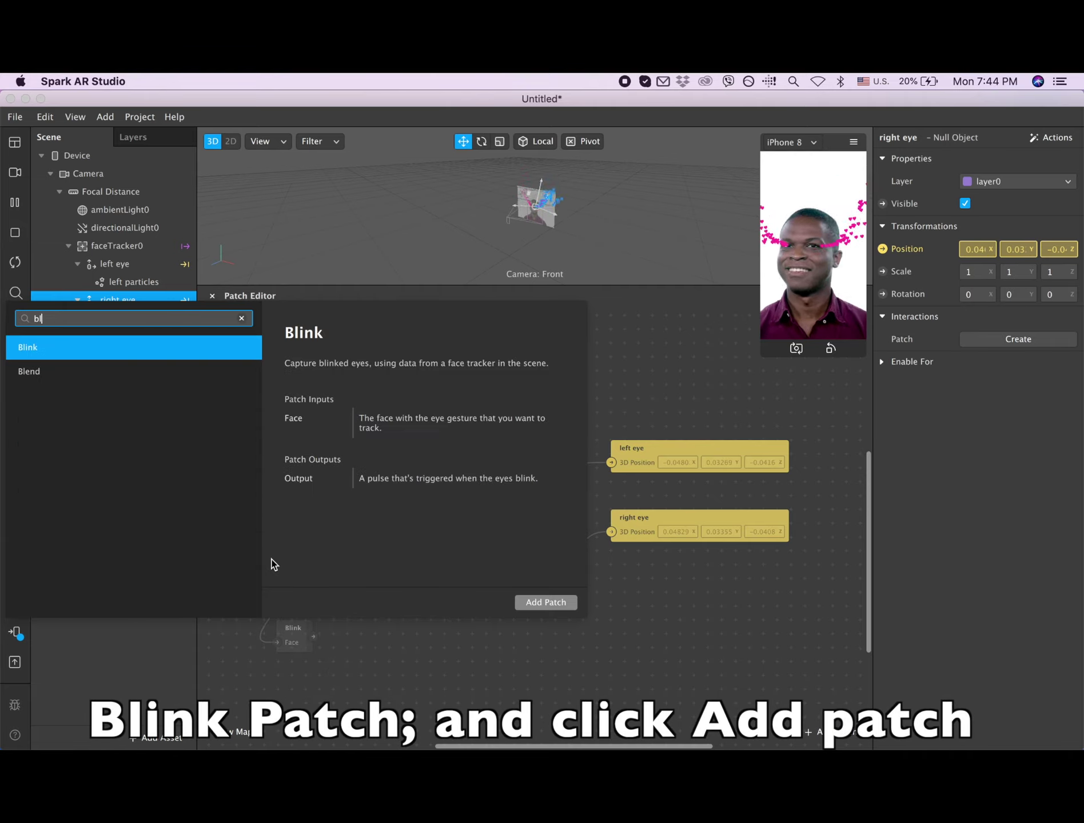
pyautogui.write('i')
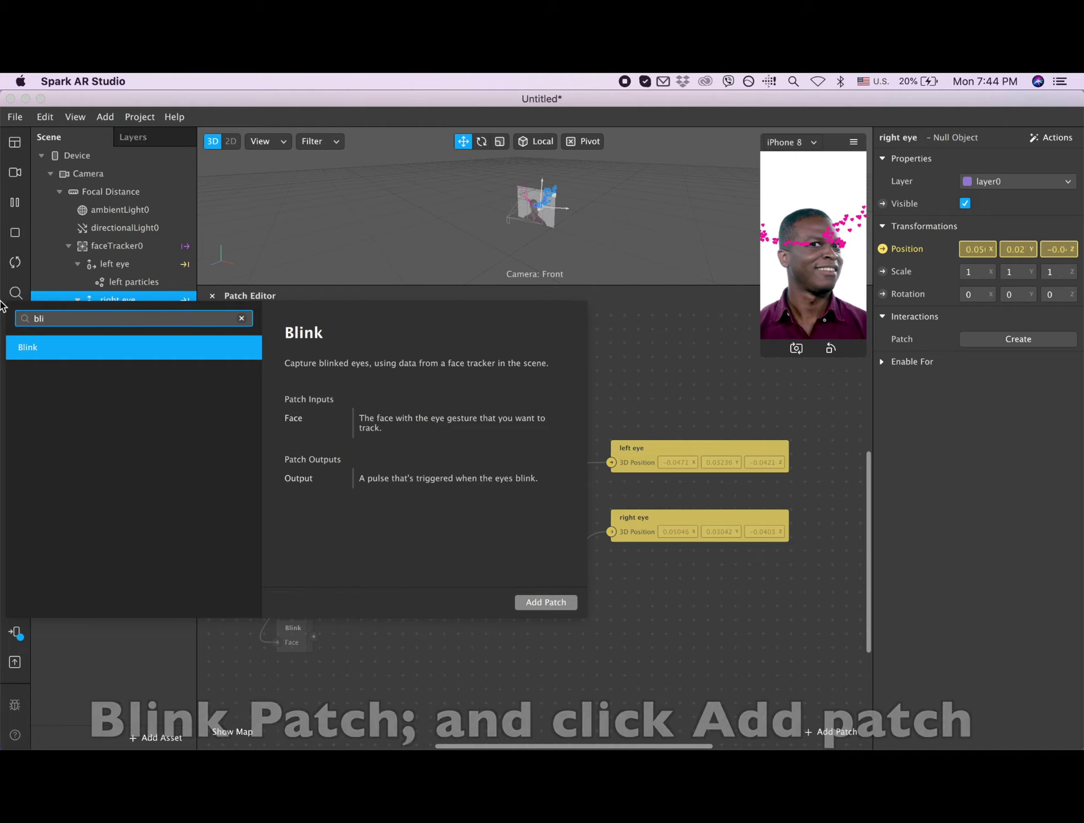
pyautogui.click(67, 350)
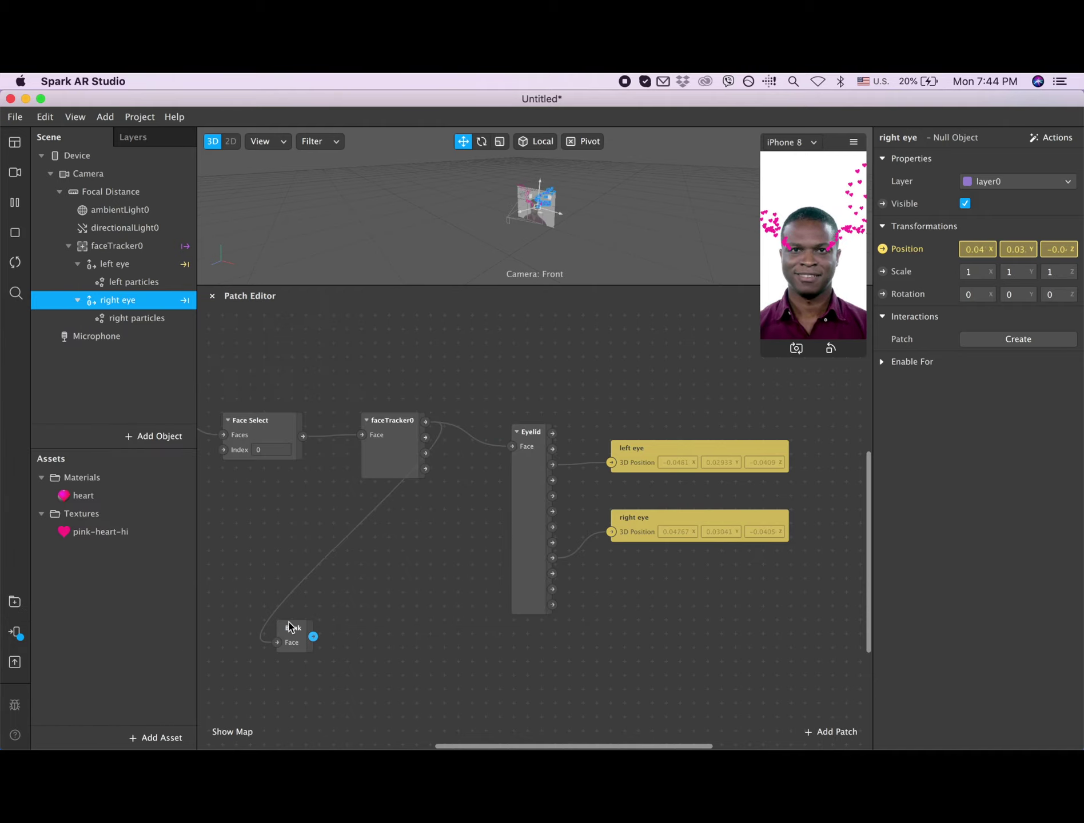
# Step: Add a Switch patch after the Blink patch and connect Blink's output to the Switch's Turn On input
pyautogui.scroll(-3, 333, 618)
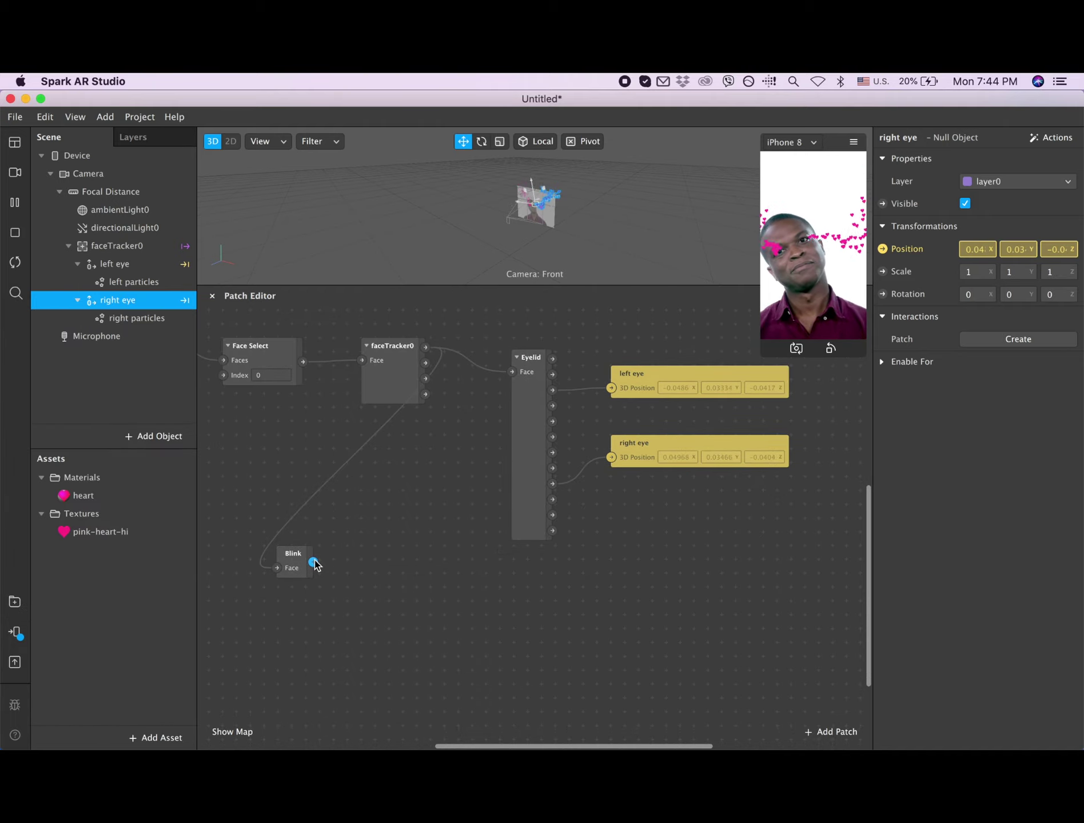
pyautogui.moveTo(318, 564); pyautogui.dragTo(385, 580)
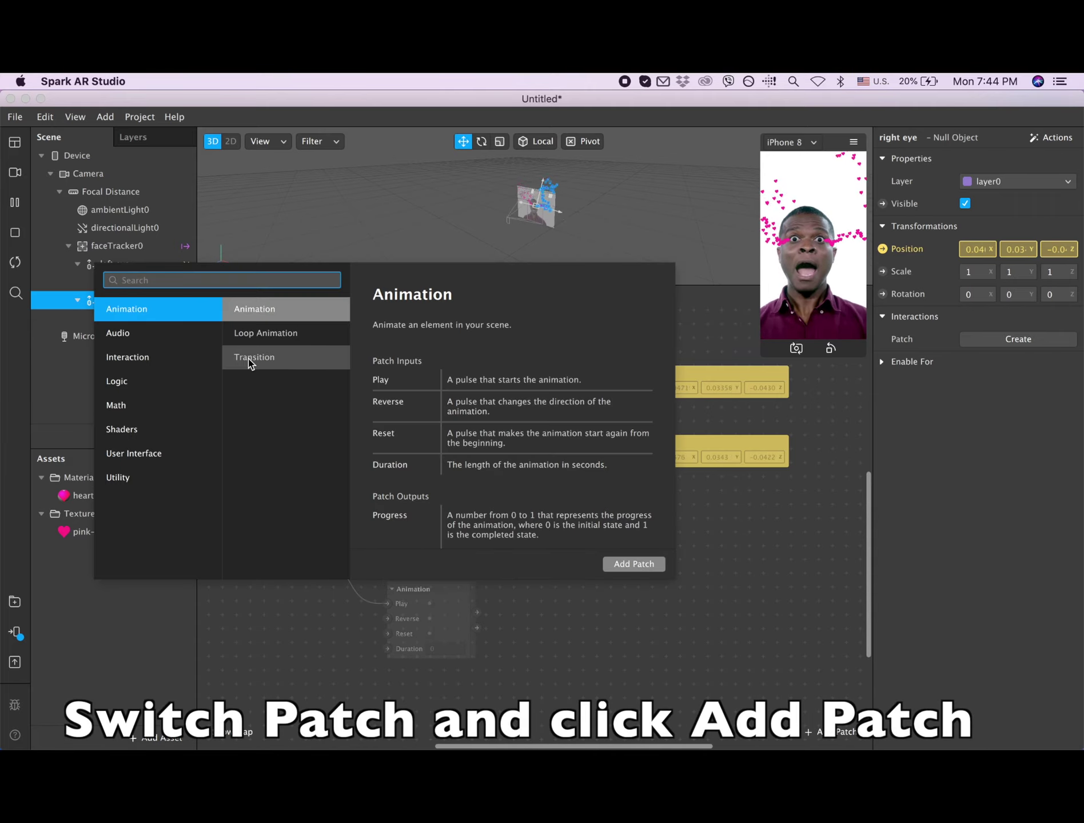
pyautogui.write('swith')
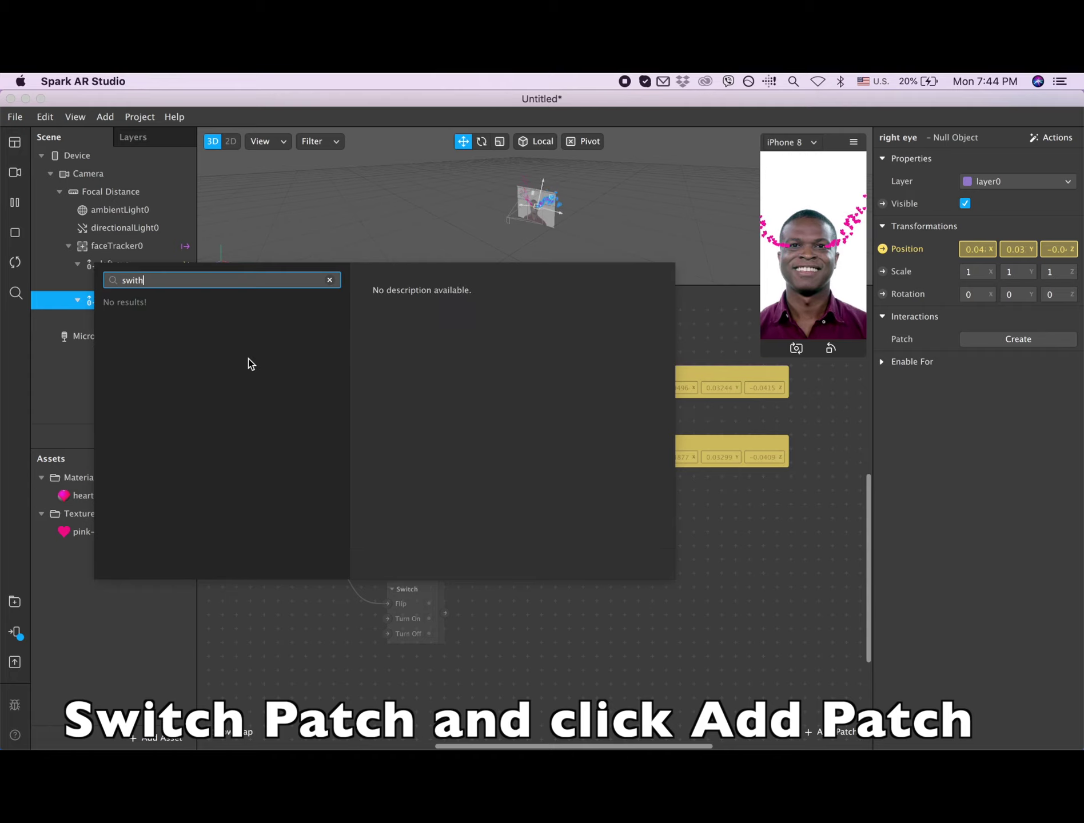
pyautogui.press('BackSpace')
pyautogui.press('BackSpace')
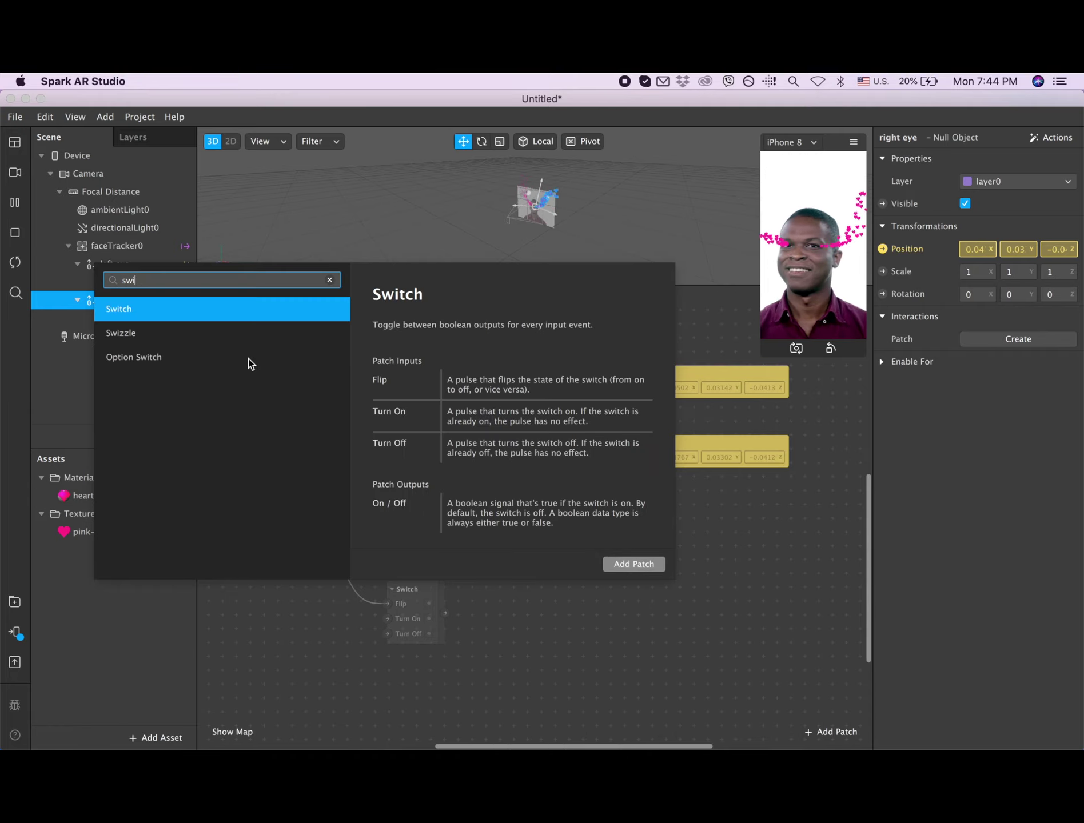
pyautogui.doubleClick(218, 315)
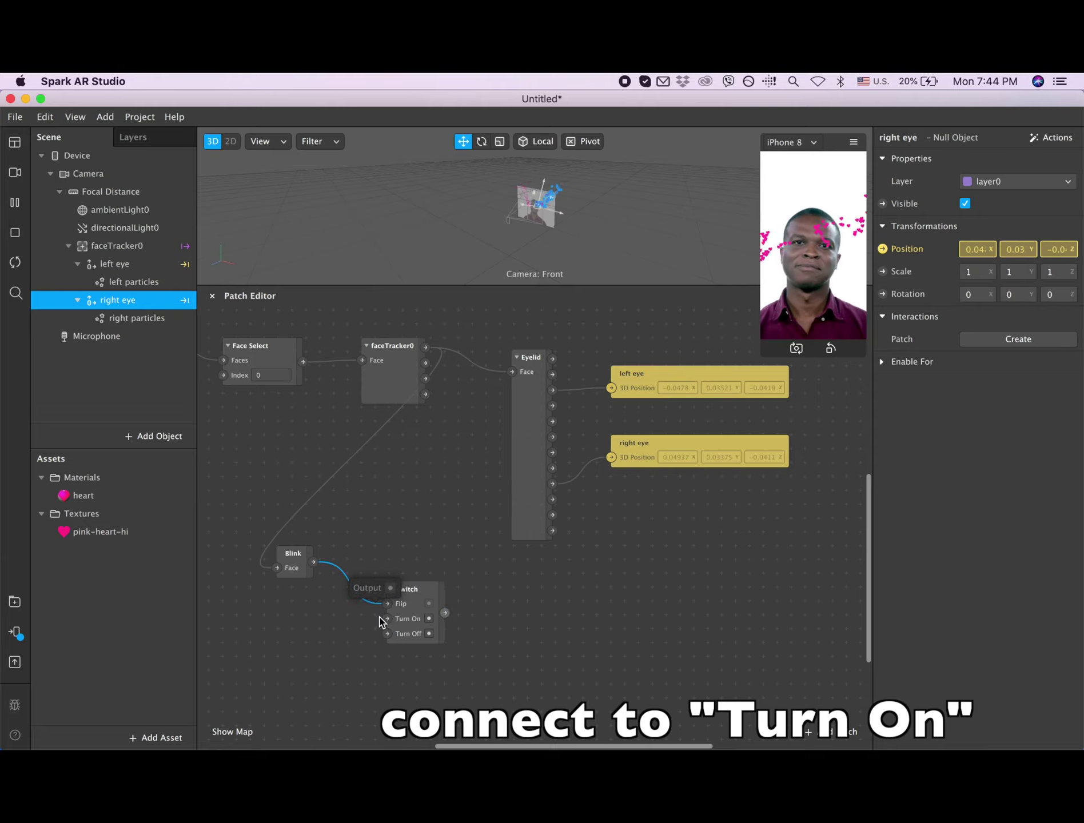
pyautogui.moveTo(376, 605); pyautogui.dragTo(388, 622)
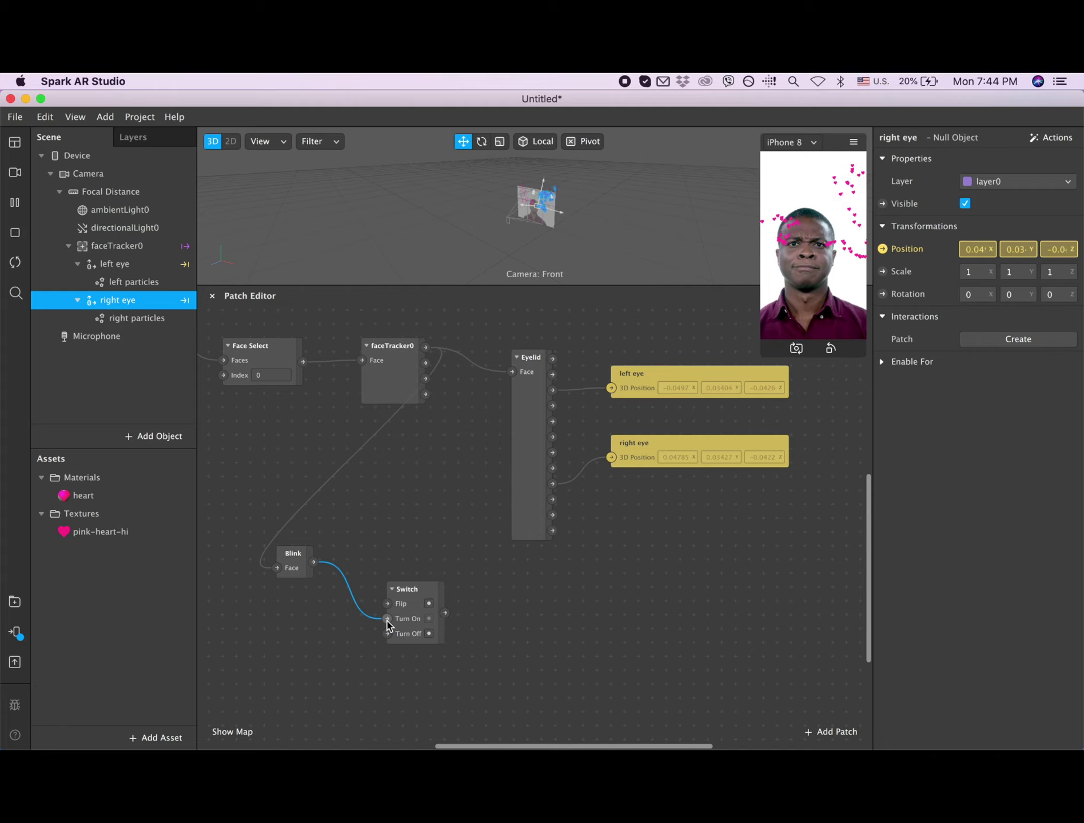
# Step: Add an If Then Else patch driven by the Switch's On / Off output and set its Then value to 15
pyautogui.scroll(-3, 538, 599)
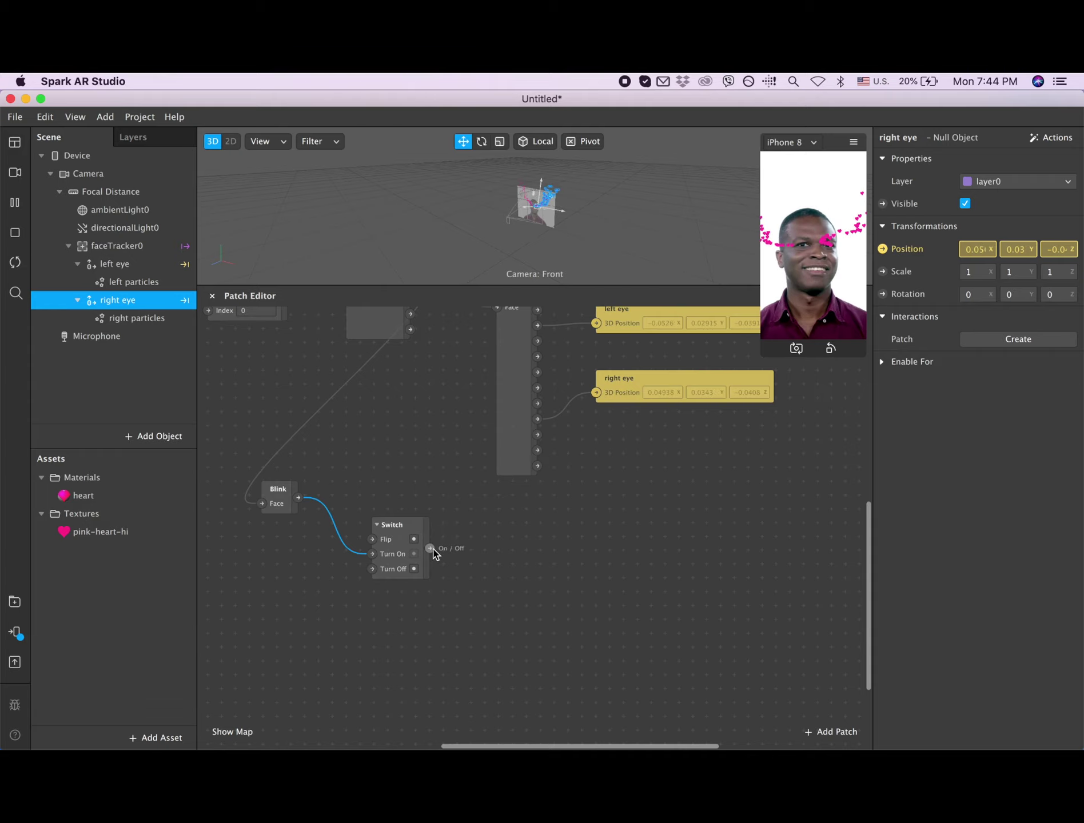
pyautogui.moveTo(430, 549); pyautogui.dragTo(509, 550)
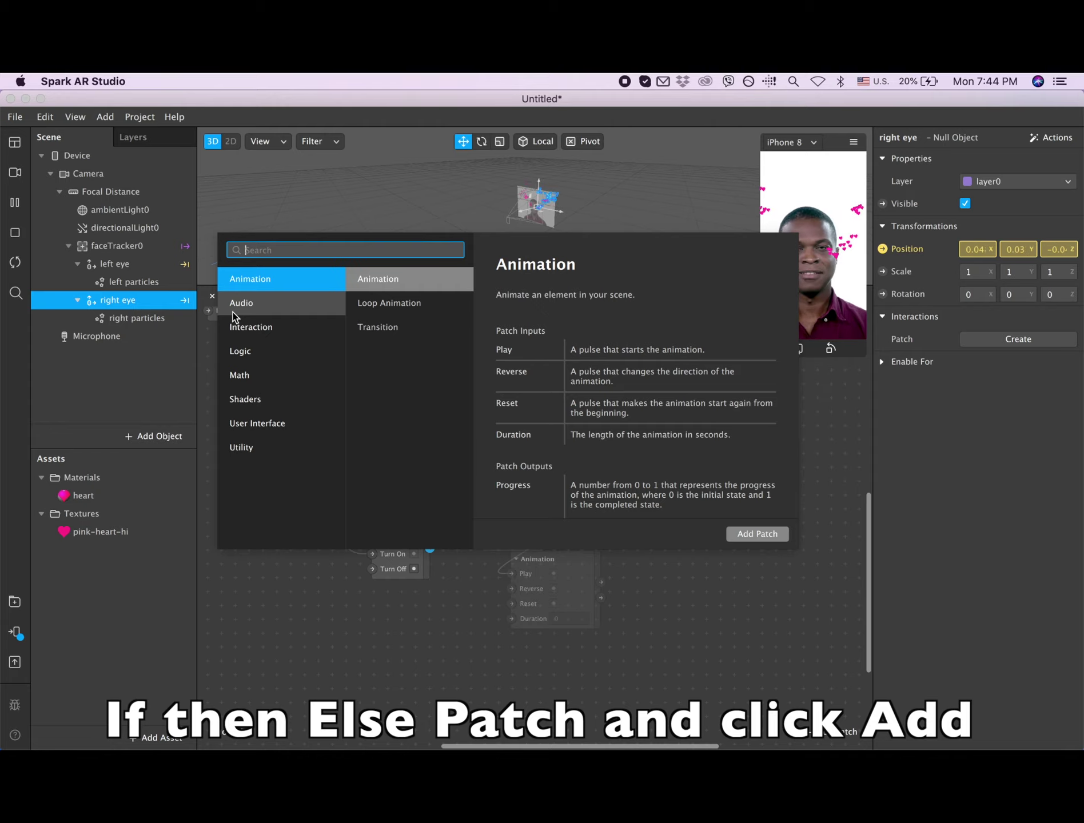
pyautogui.write('els')
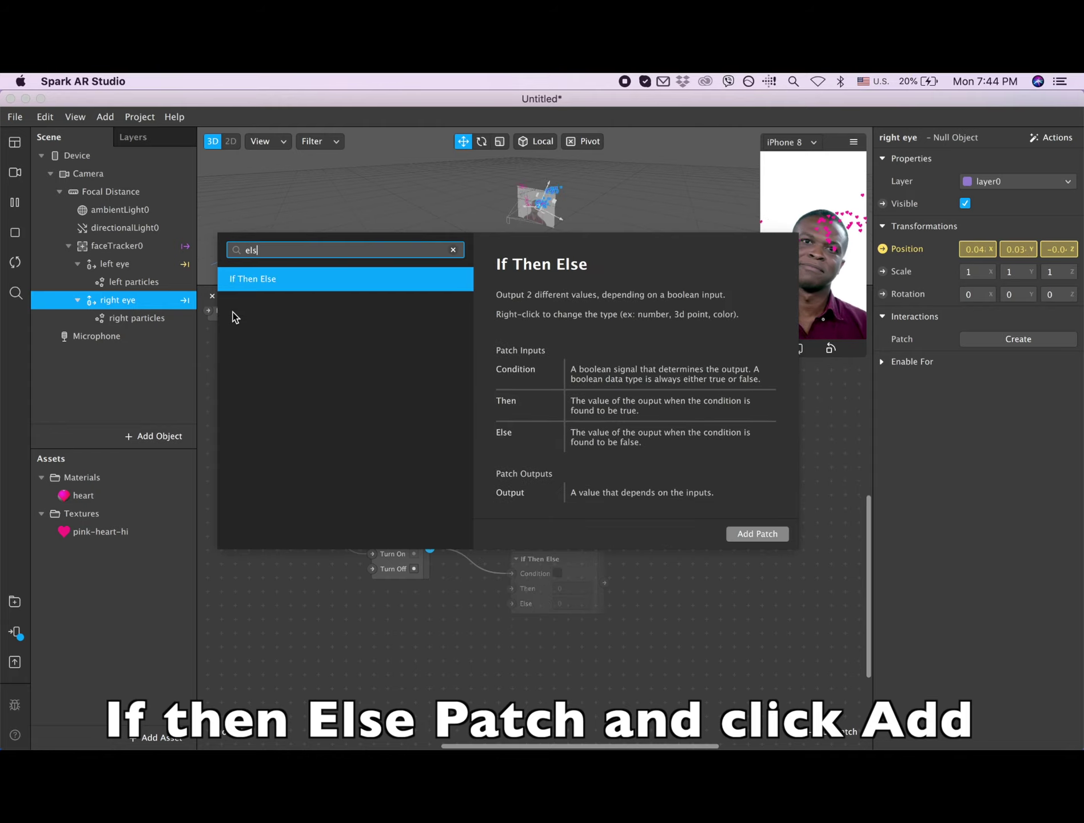
pyautogui.doubleClick(263, 278)
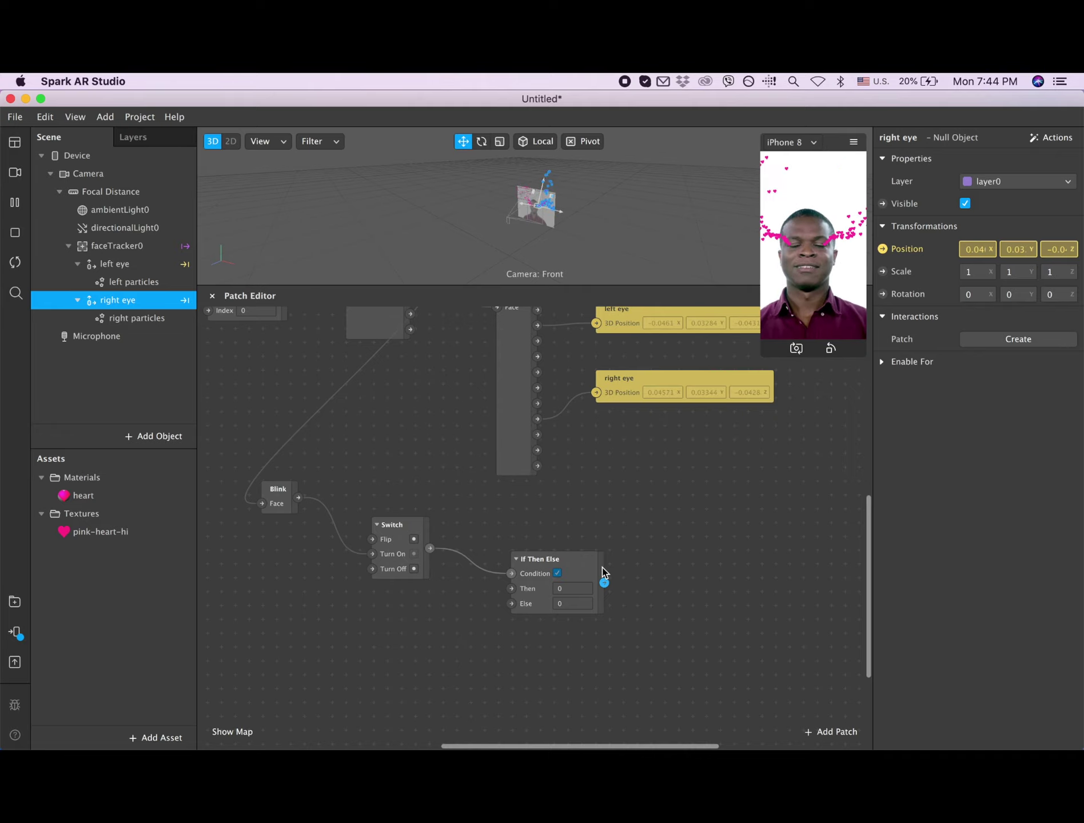
pyautogui.click(568, 589)
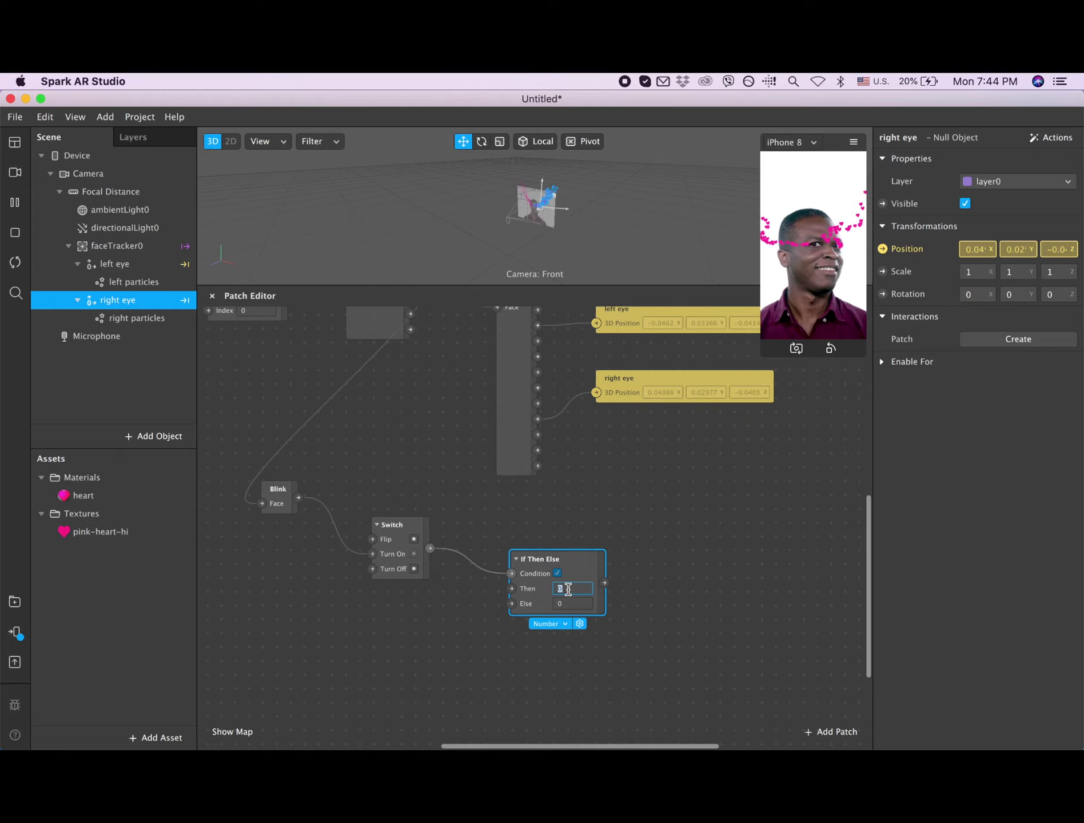
pyautogui.write('1')
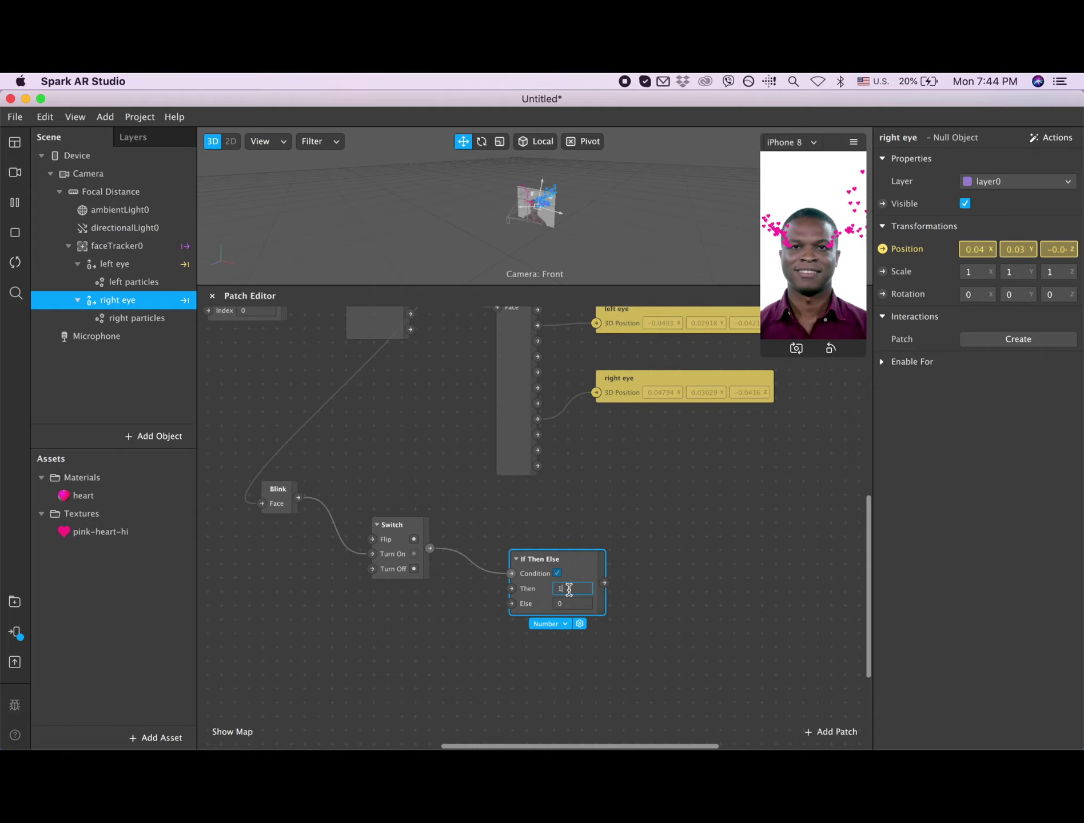
pyautogui.write('5')
pyautogui.press('Return')
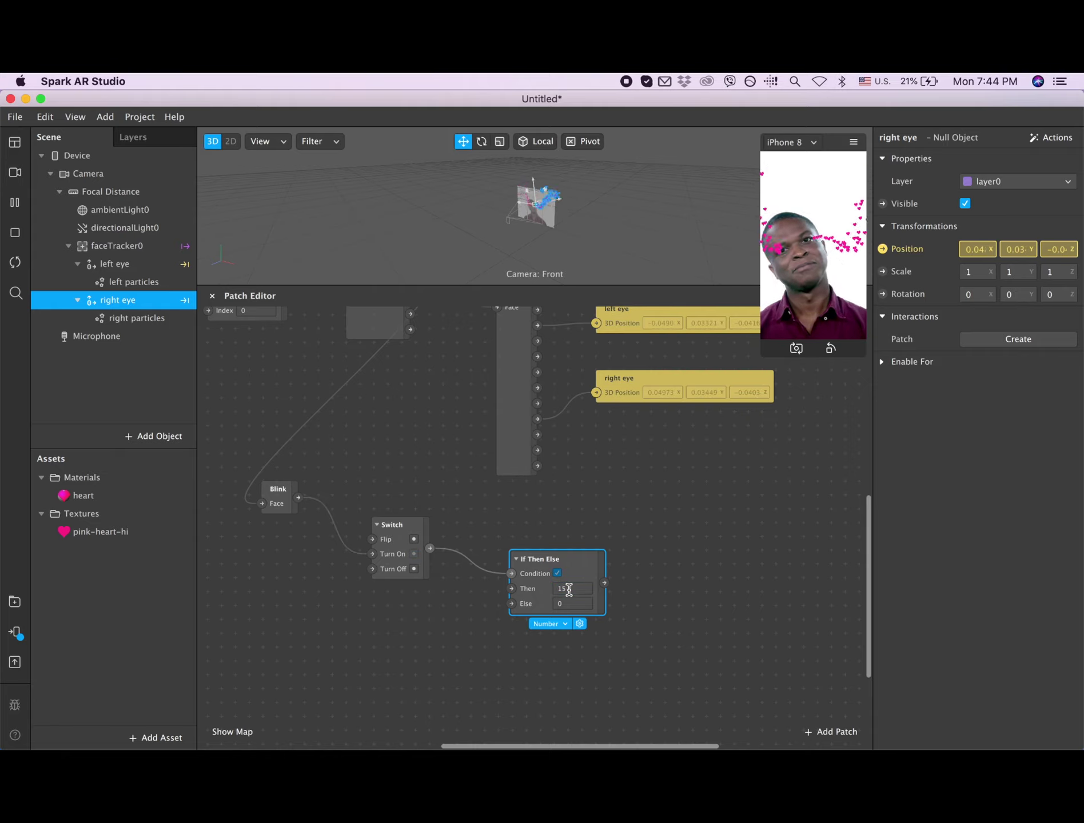
# Step: Create Birthrate patches for the left particles and right particles, and connect the If Then Else output to both Birthrate inputs
pyautogui.click(144, 288)
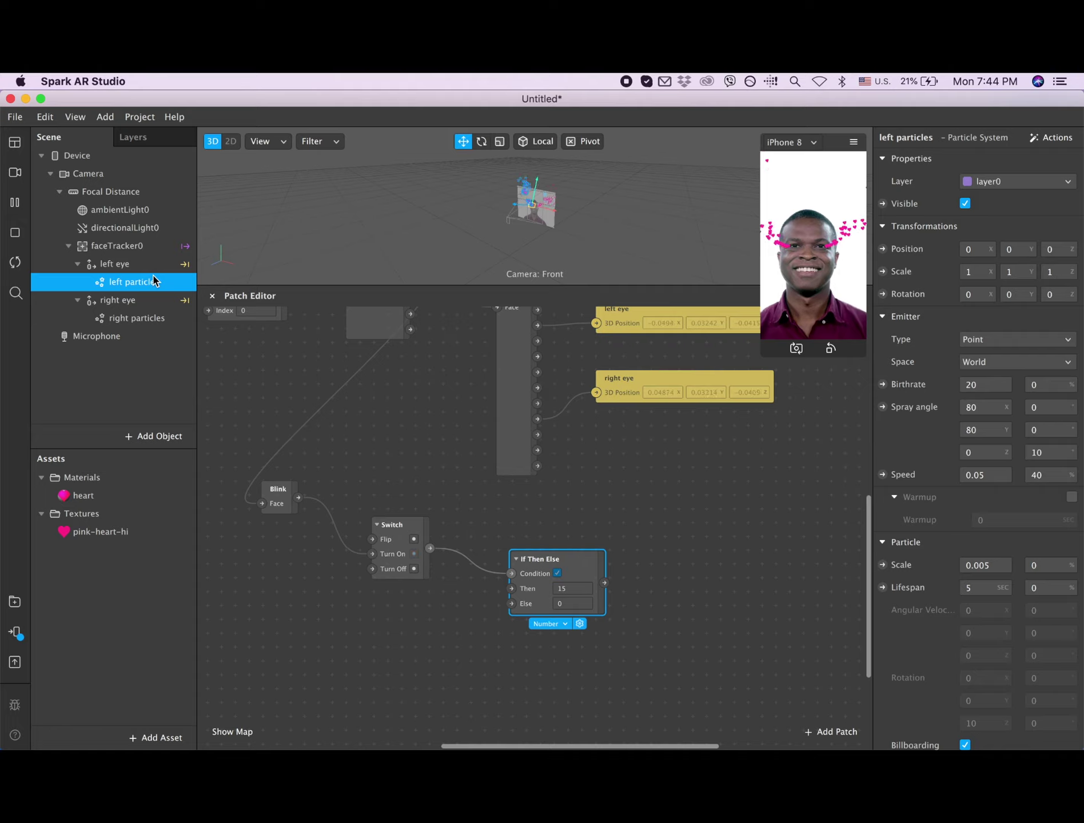
pyautogui.click(883, 385)
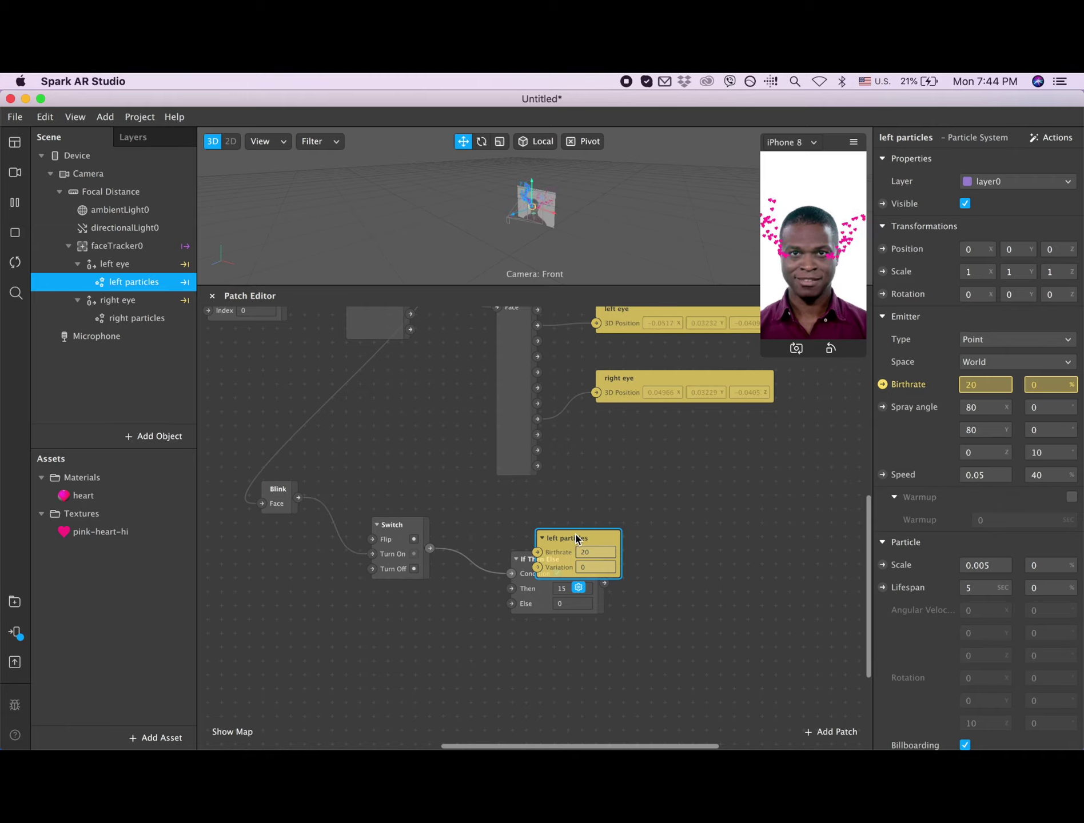
pyautogui.moveTo(576, 538); pyautogui.dragTo(705, 517)
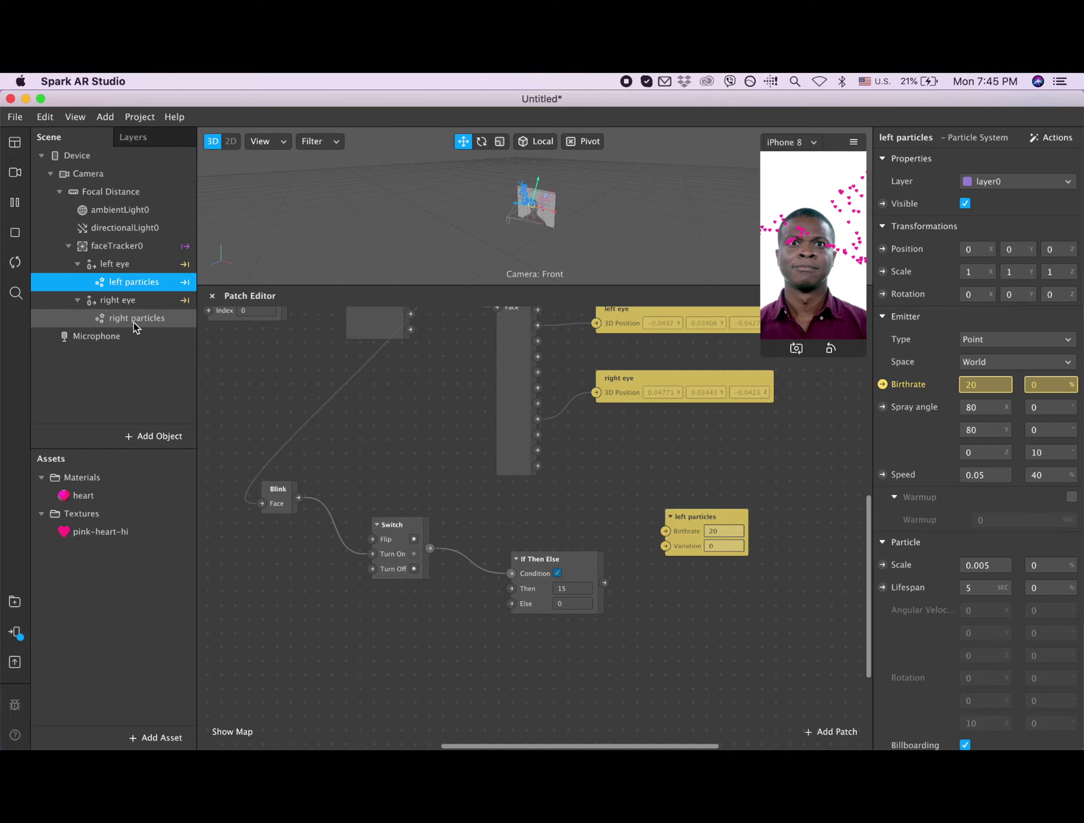
pyautogui.click(134, 322)
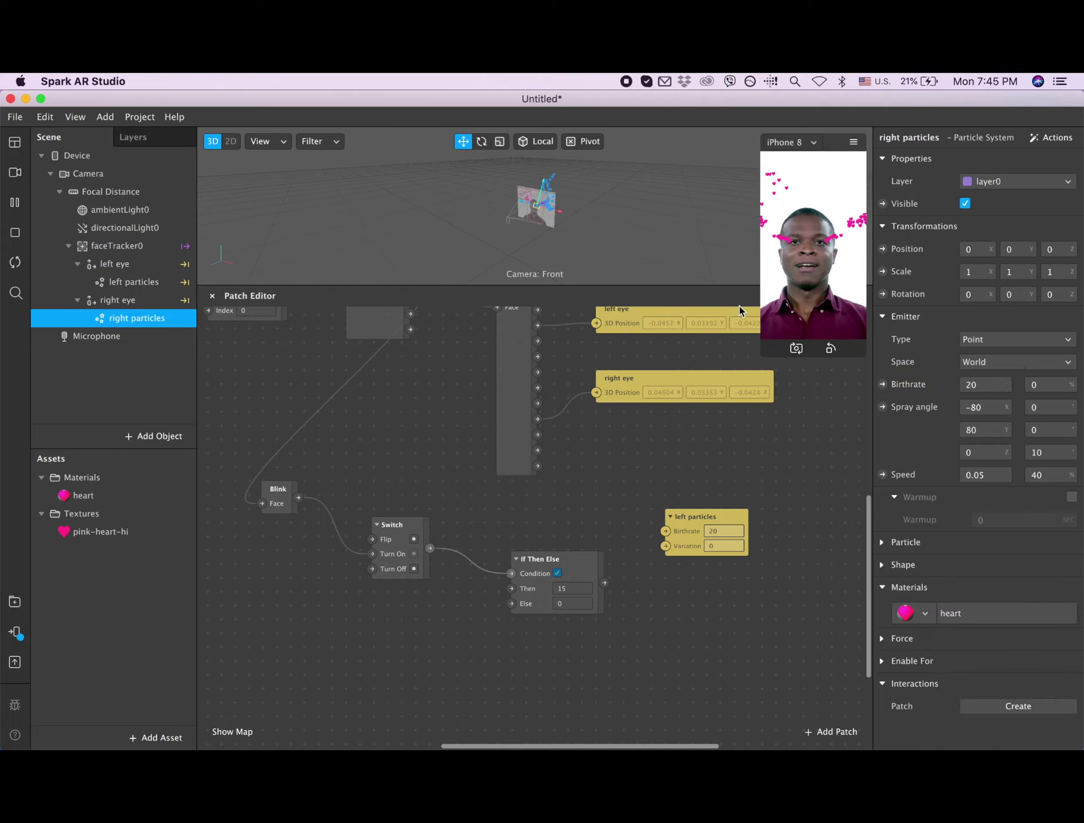
pyautogui.click(883, 385)
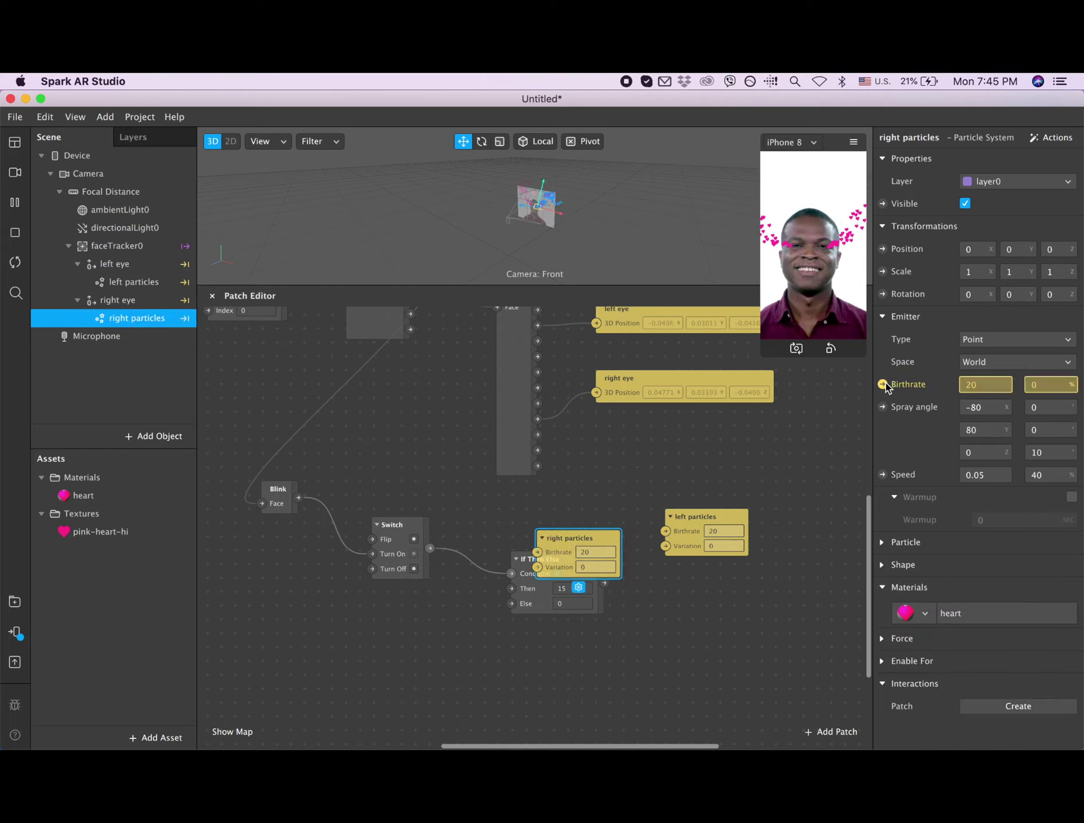
pyautogui.moveTo(557, 539); pyautogui.dragTo(699, 589)
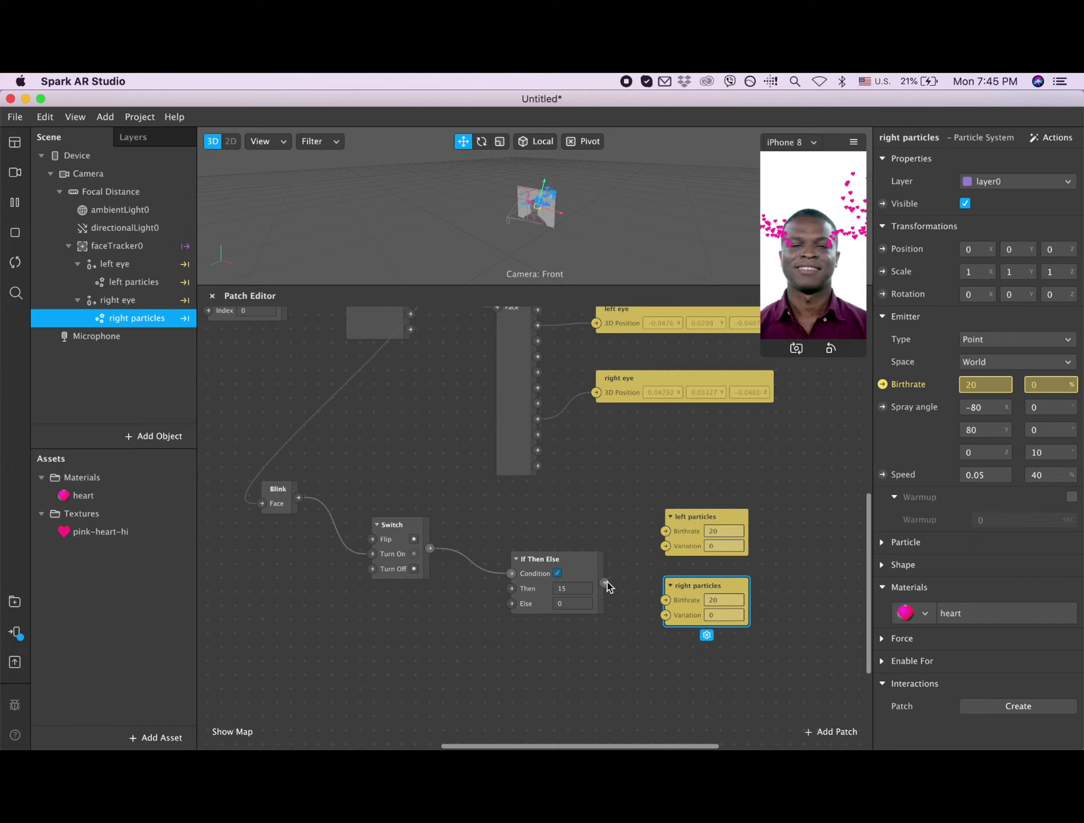
pyautogui.moveTo(604, 583); pyautogui.dragTo(666, 532)
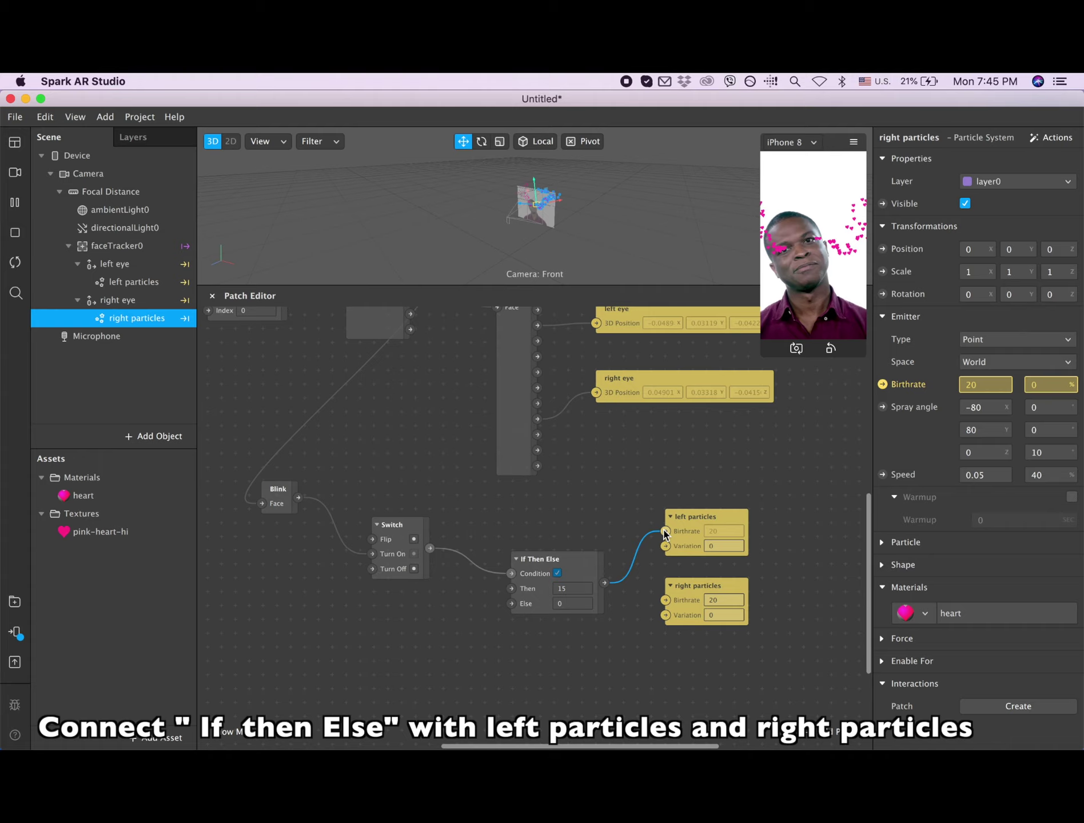
pyautogui.moveTo(606, 584); pyautogui.dragTo(667, 600)
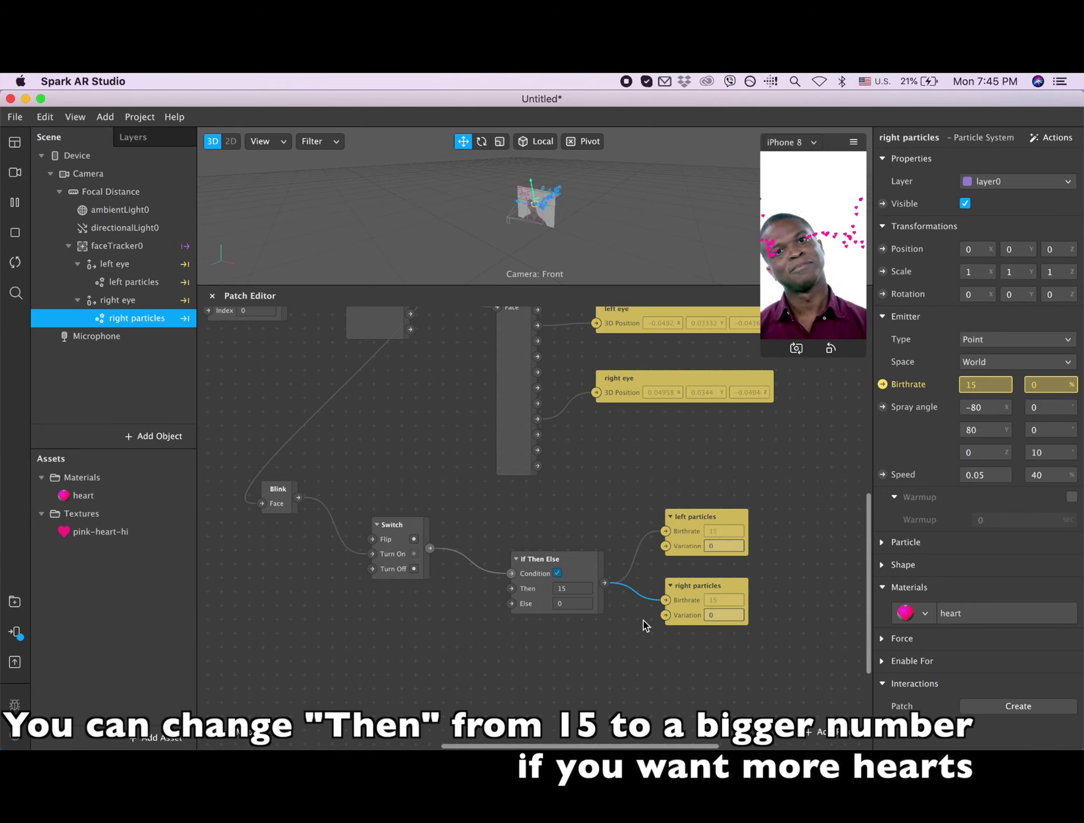
# Step: Add a Delay patch below the Switch patch, fed by the Blink patch's output
pyautogui.scroll(-3, 614, 588)
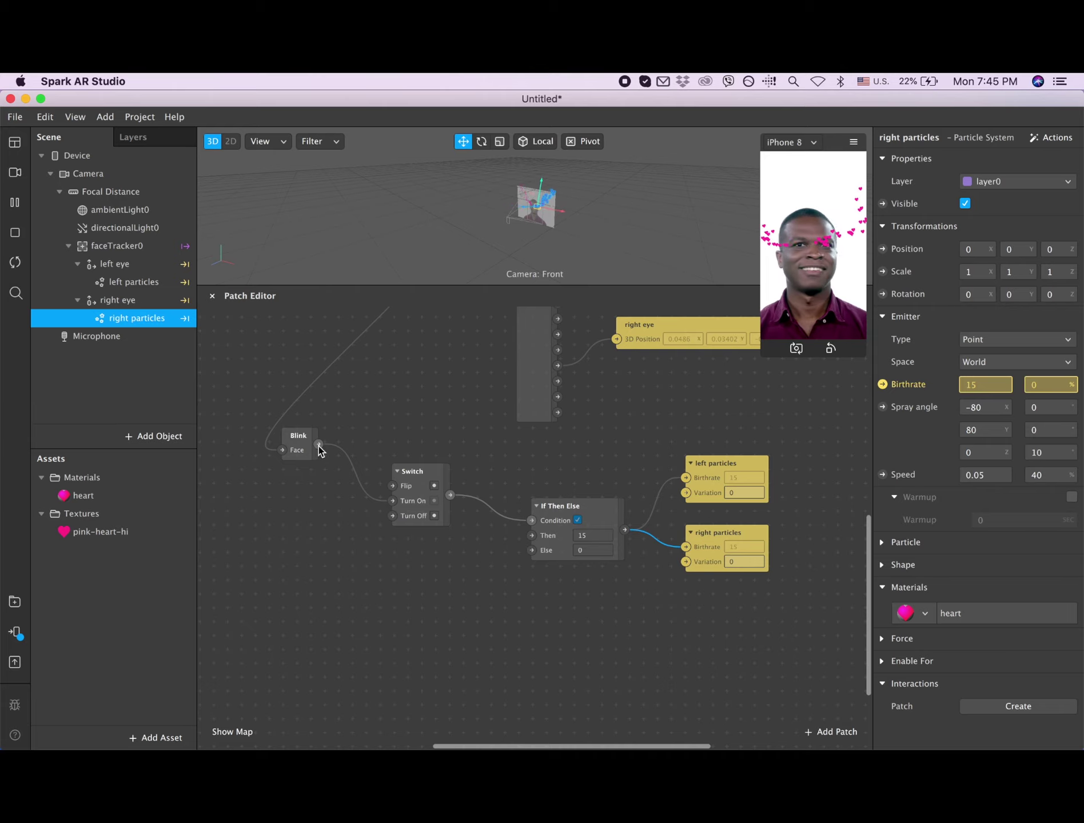
pyautogui.moveTo(319, 451); pyautogui.dragTo(292, 586)
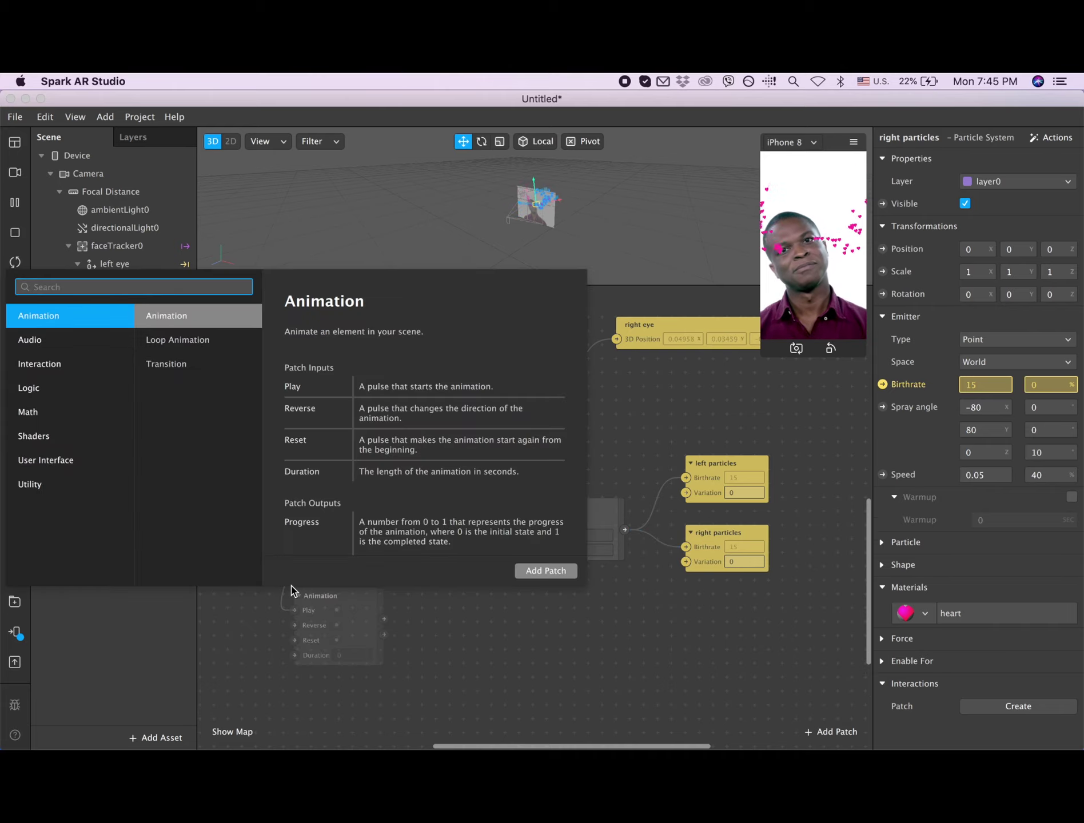
pyautogui.write('de')
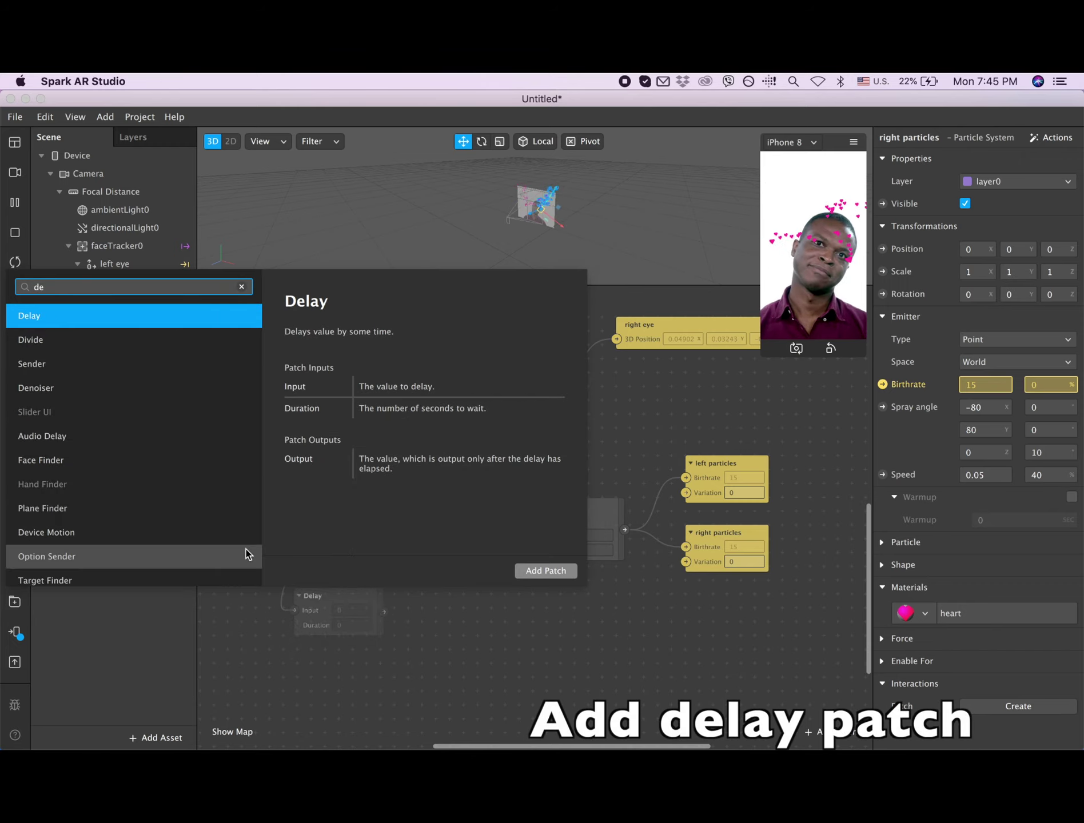
pyautogui.doubleClick(57, 318)
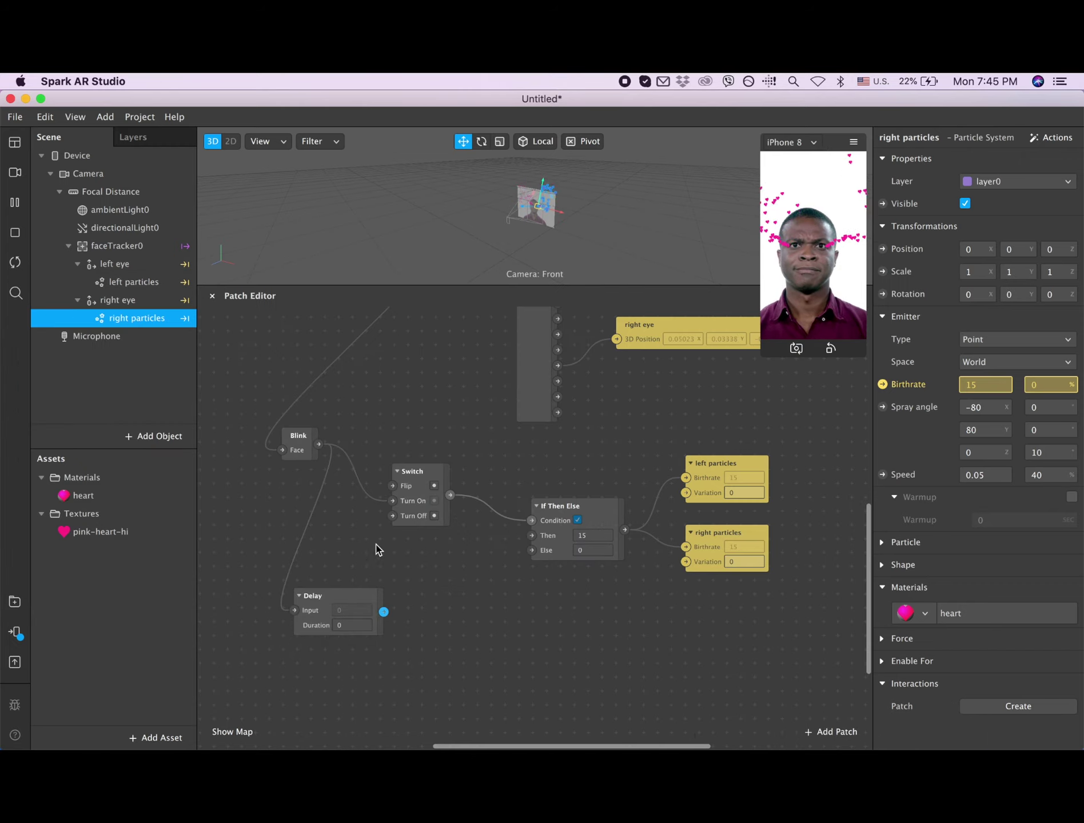
# Step: Set the Delay patch's Duration to 0.5 and connect its output to the Switch's Turn Off input
pyautogui.click(349, 625)
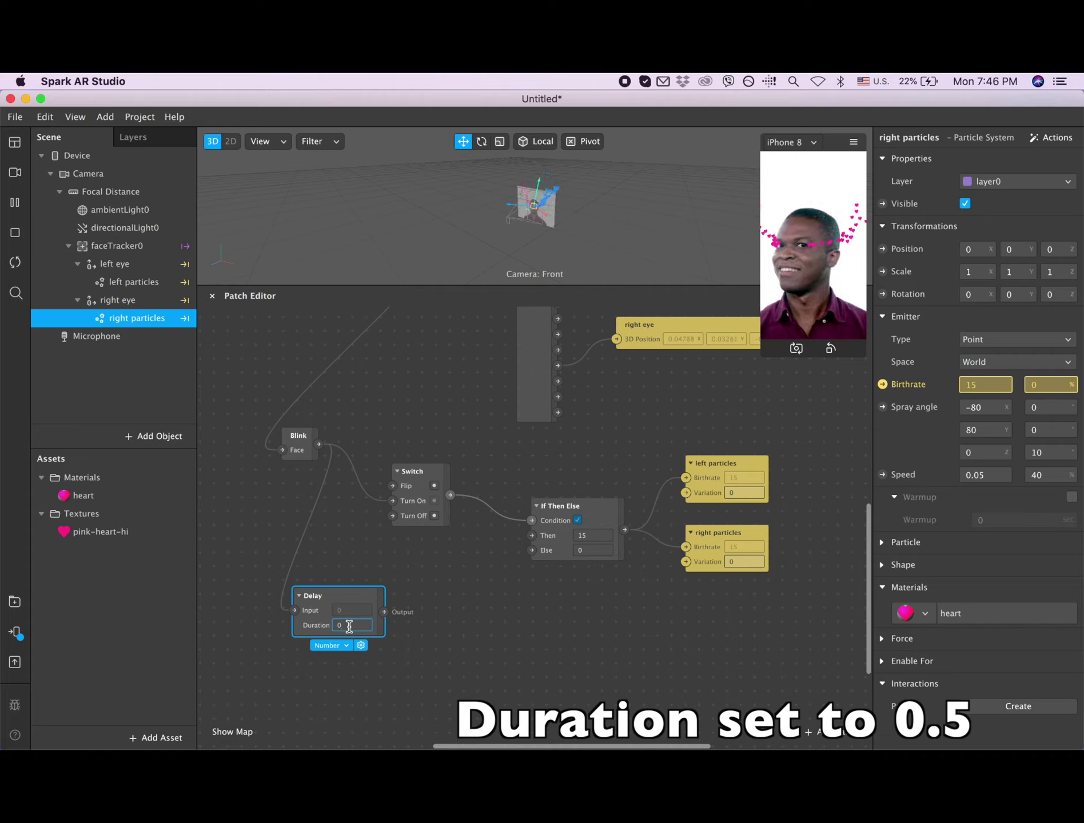
pyautogui.write('.5')
pyautogui.press('Return')
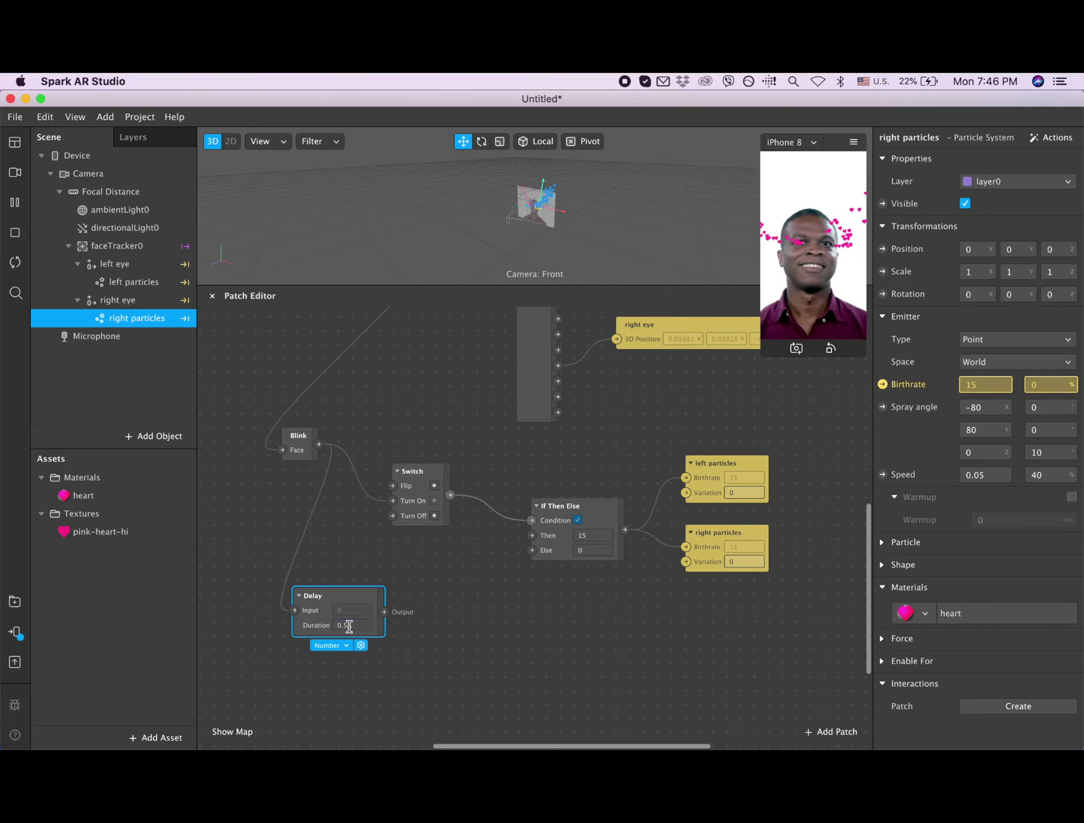
pyautogui.click(392, 594)
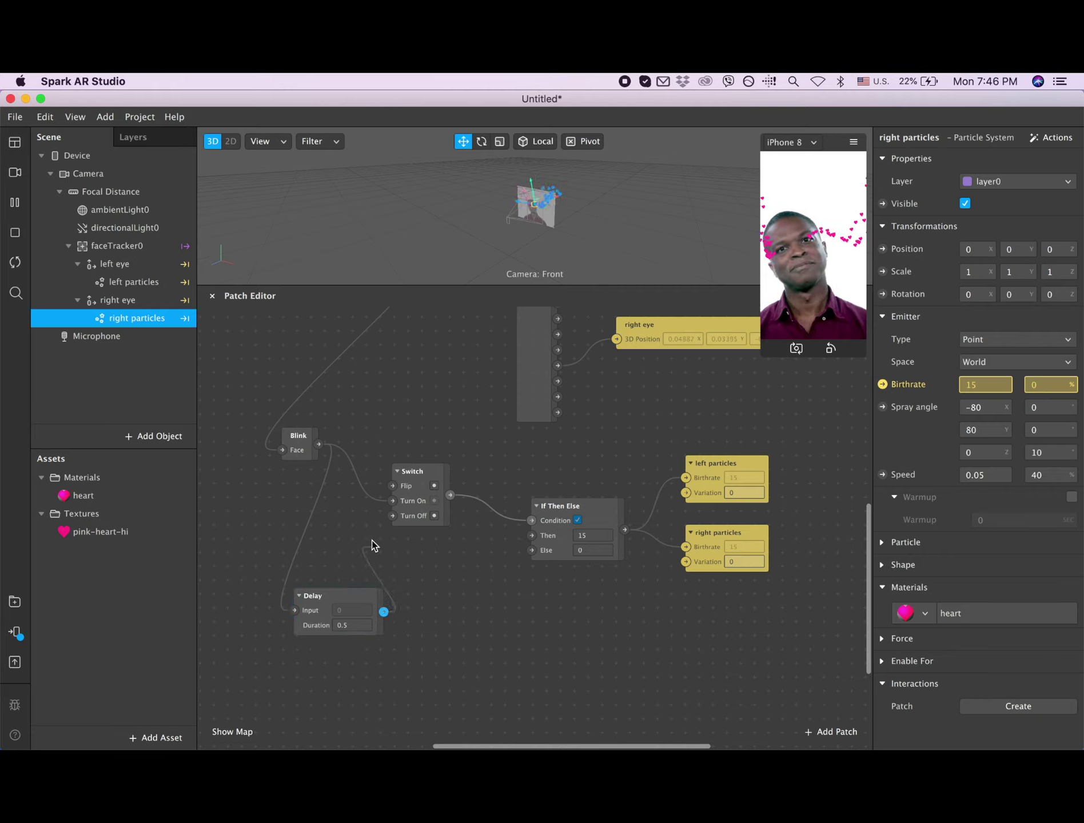
pyautogui.moveTo(371, 546); pyautogui.dragTo(392, 516)
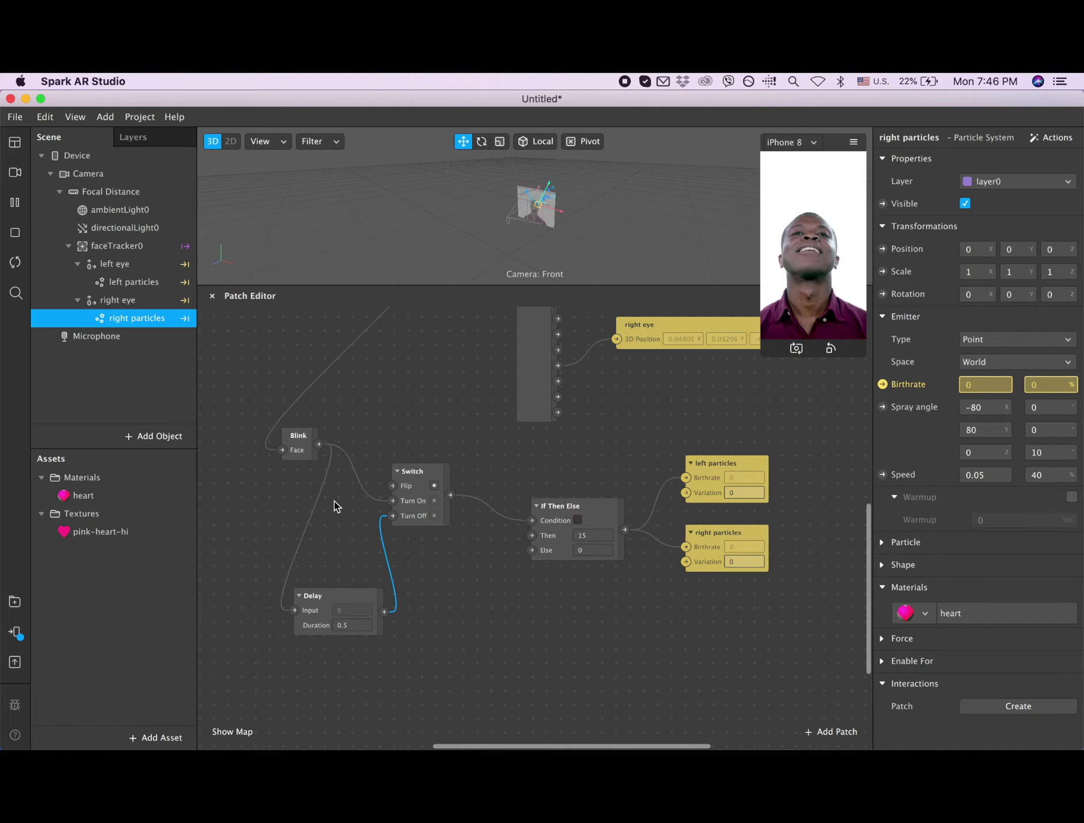
# Step: Send the effect to the connected iPhone for testing on the device
pyautogui.moveTo(1, 598)
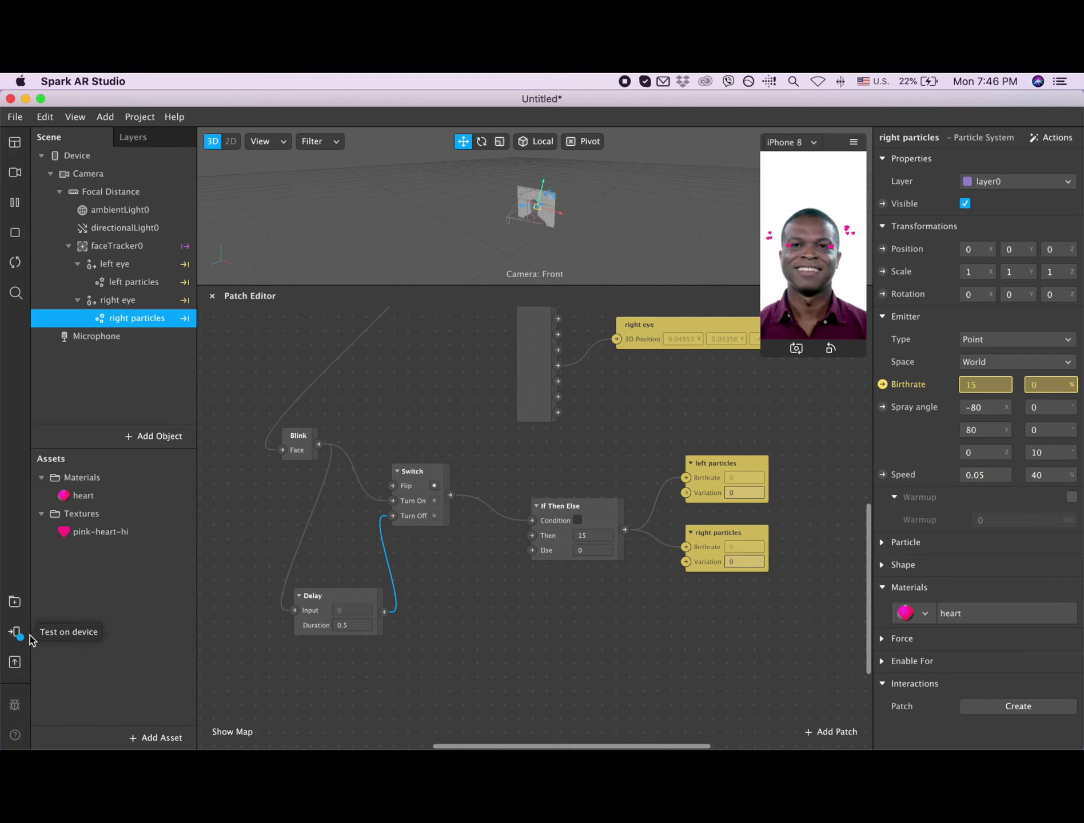
pyautogui.click(18, 633)
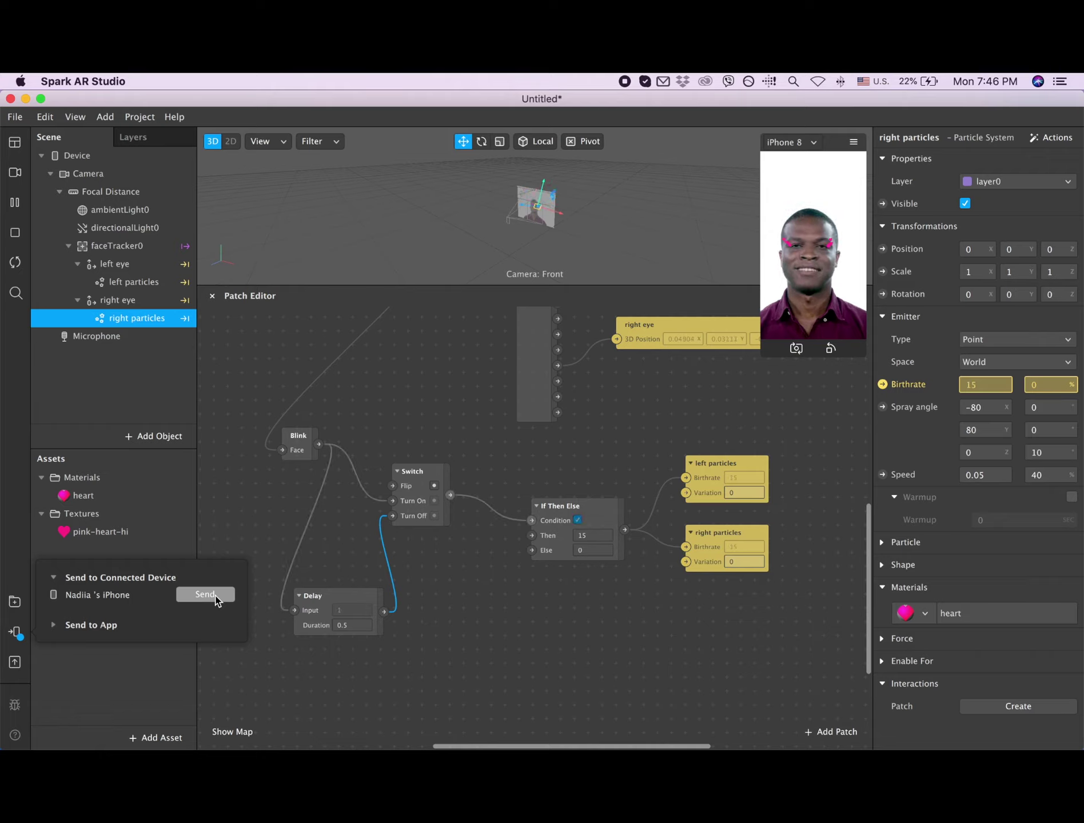
pyautogui.click(206, 594)
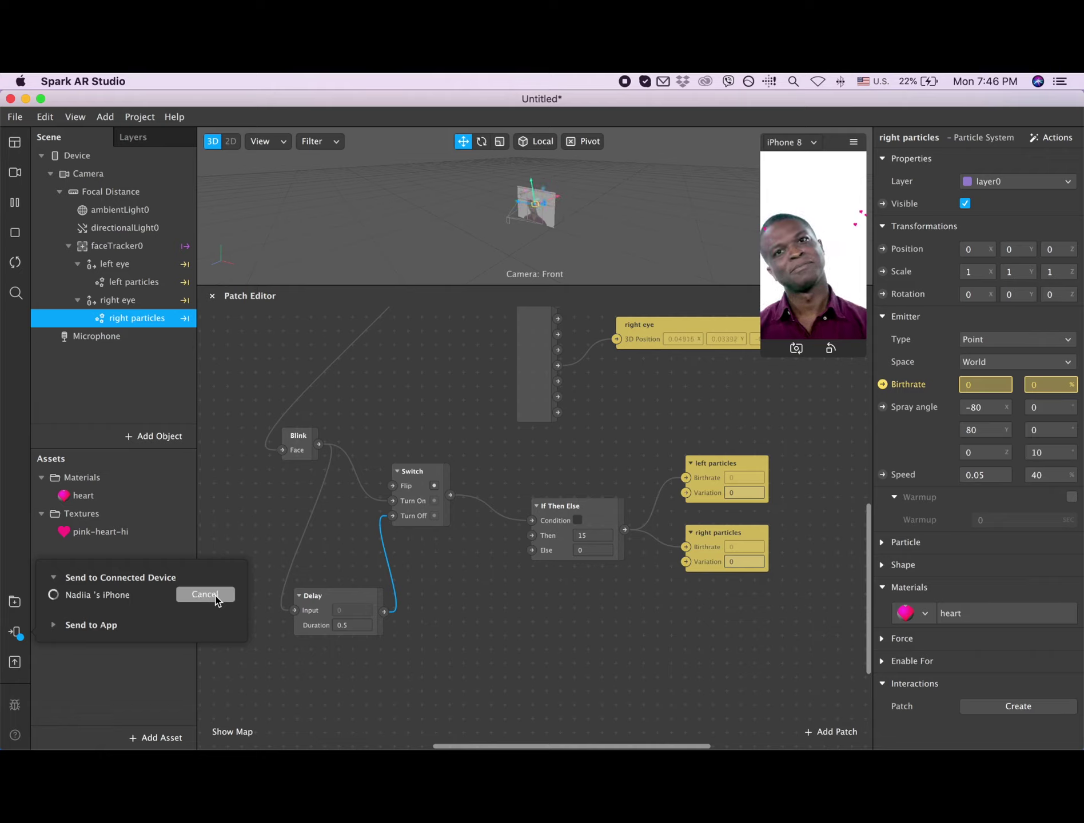